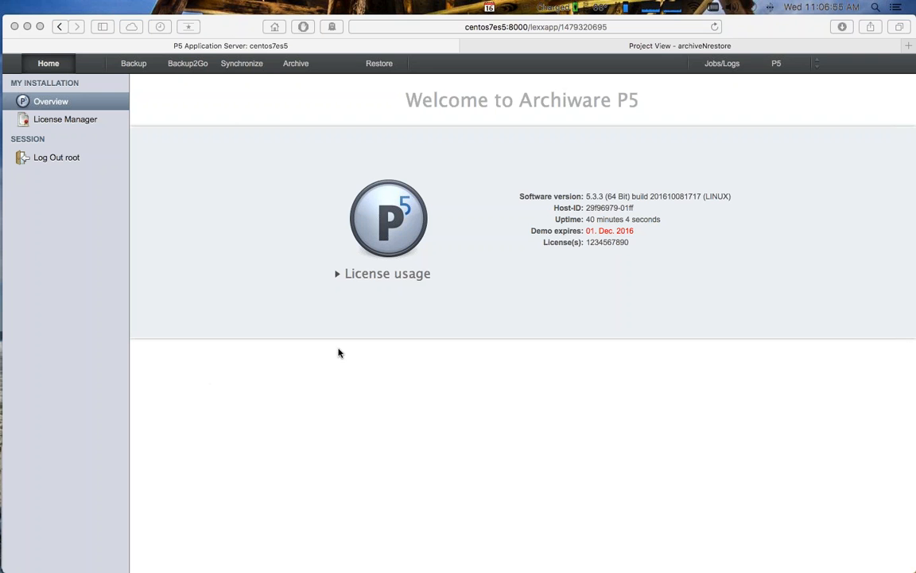
# Bring the browser forward and show the Archive section's Archive Plan list
pyautogui.click(299, 68)
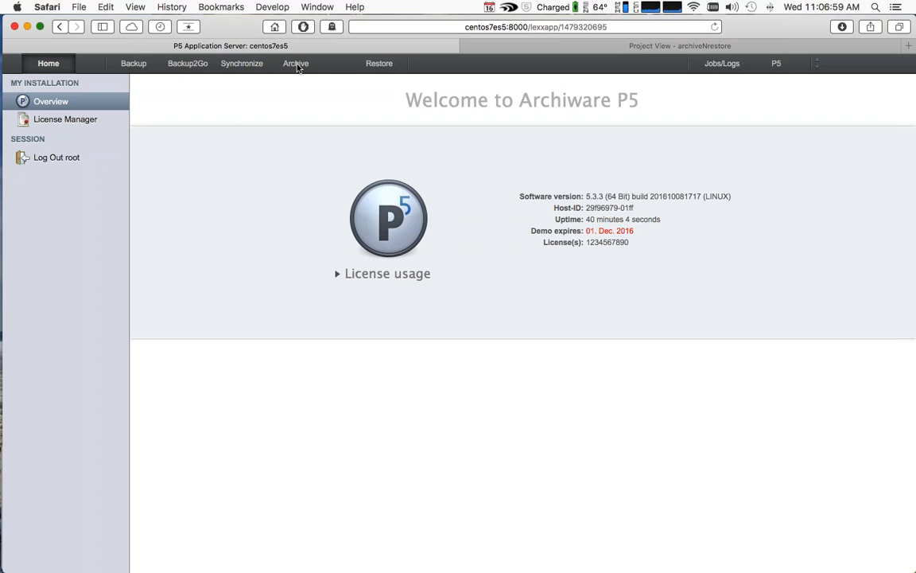
pyautogui.click(296, 65)
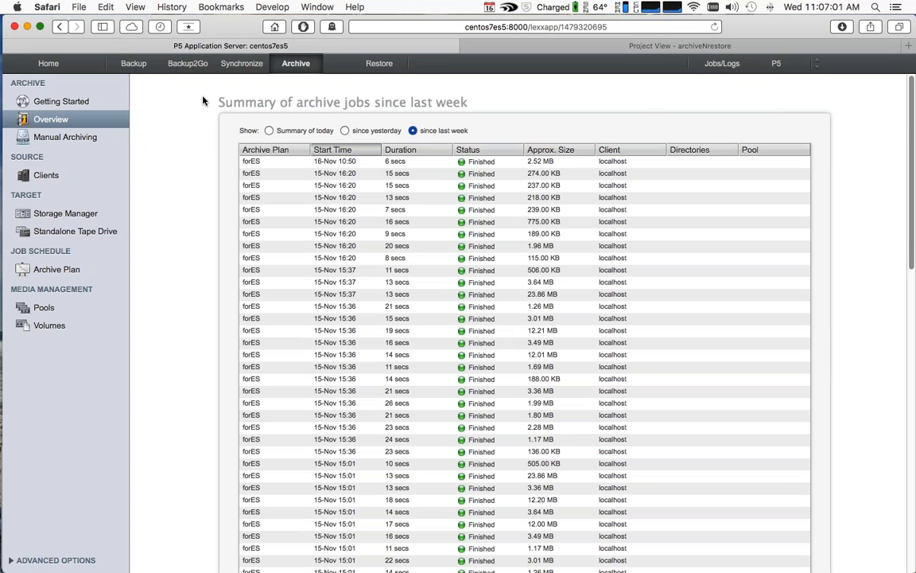
pyautogui.click(57, 269)
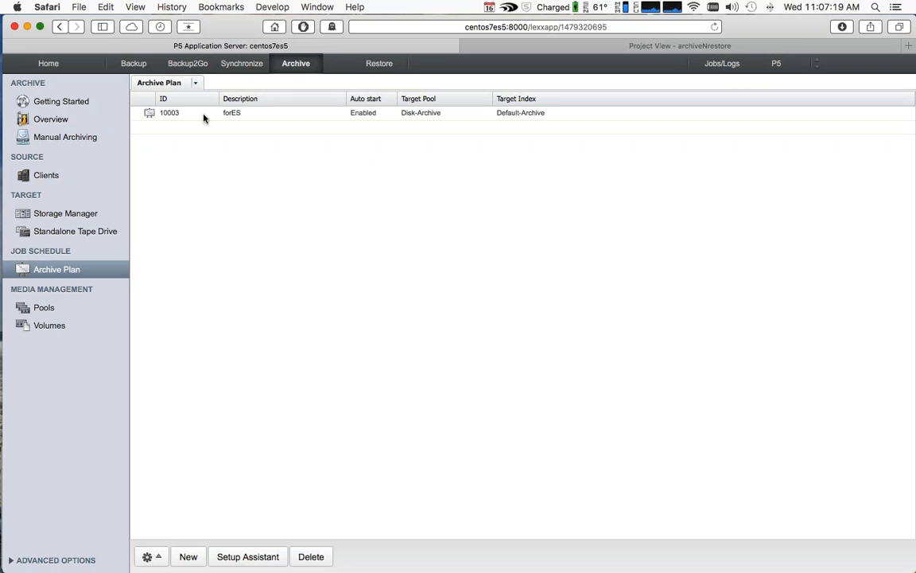
# Browse the Backup, Backup2Go and Synchronize overviews, then return to the Archive plans
pyautogui.click(133, 62)
pyautogui.click(188, 62)
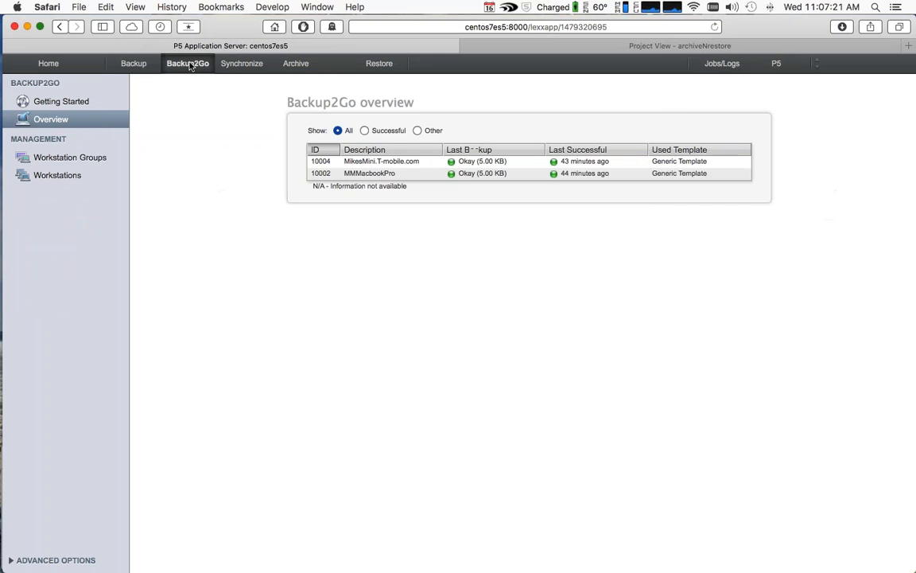
pyautogui.click(242, 63)
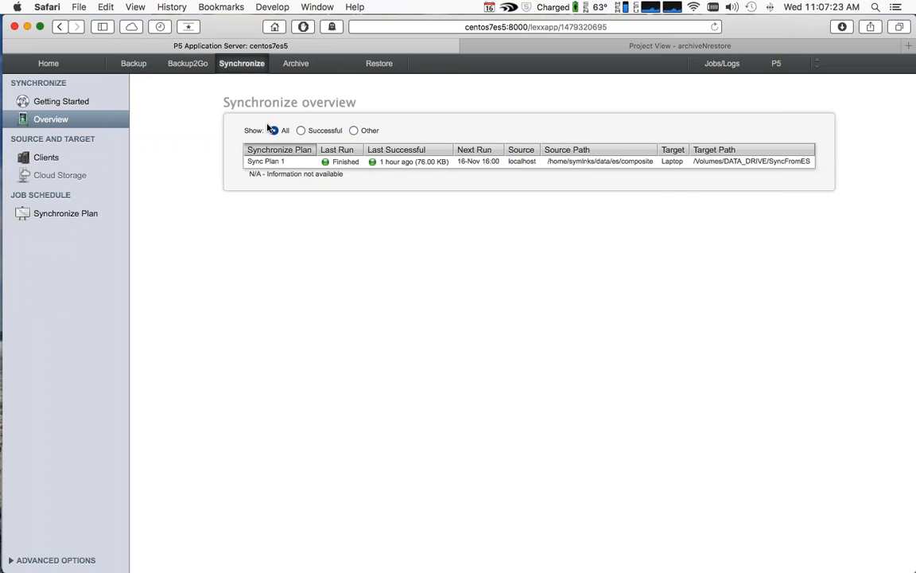
pyautogui.click(292, 63)
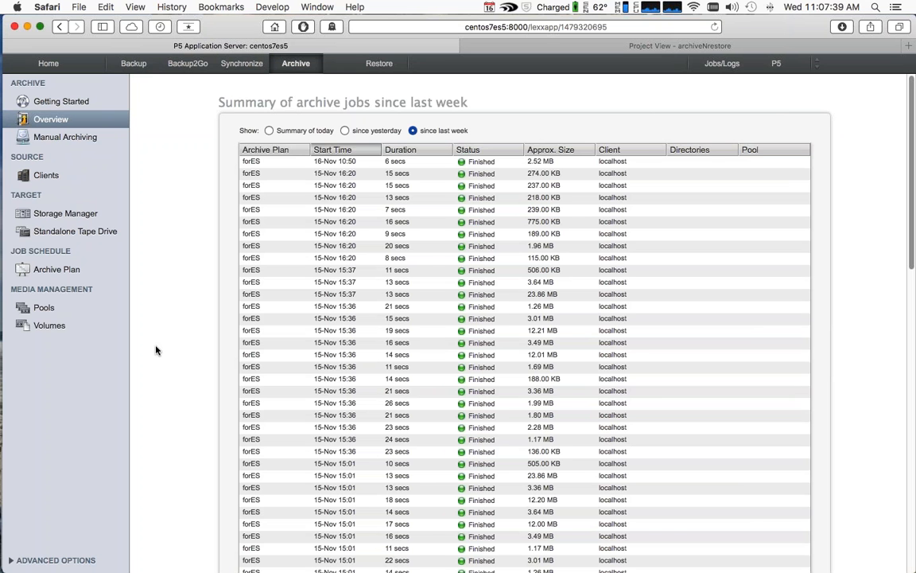
pyautogui.click(77, 273)
# Tour the Backup, Synchronize and Backup2Go overviews, then list storage libraries disk_lib_1 and disk_lib_2
pyautogui.click(131, 64)
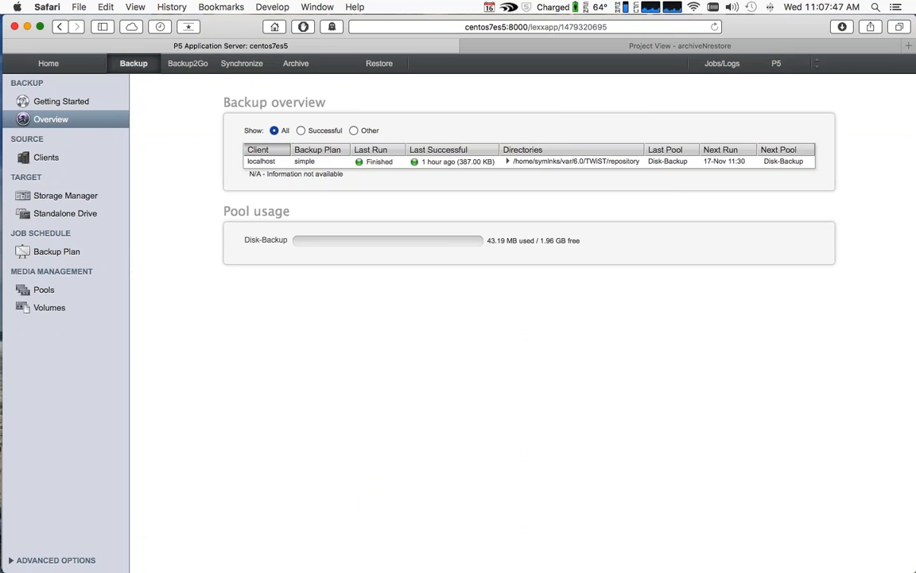
pyautogui.click(242, 63)
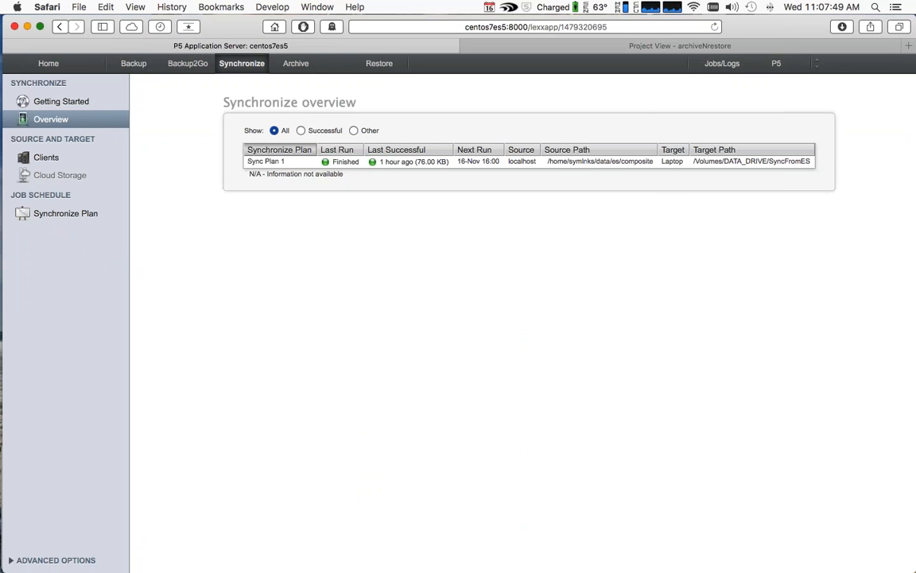
pyautogui.click(189, 64)
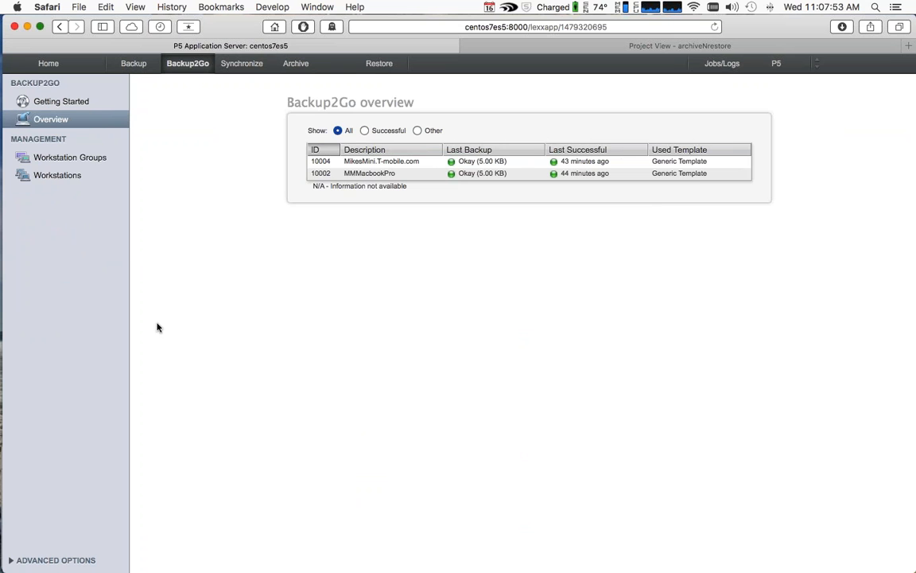
pyautogui.click(296, 64)
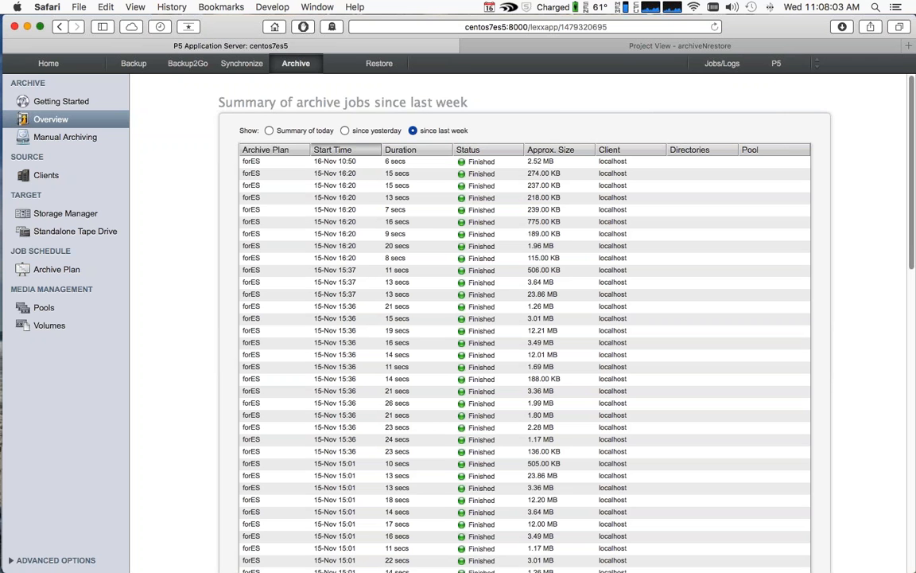
pyautogui.click(71, 217)
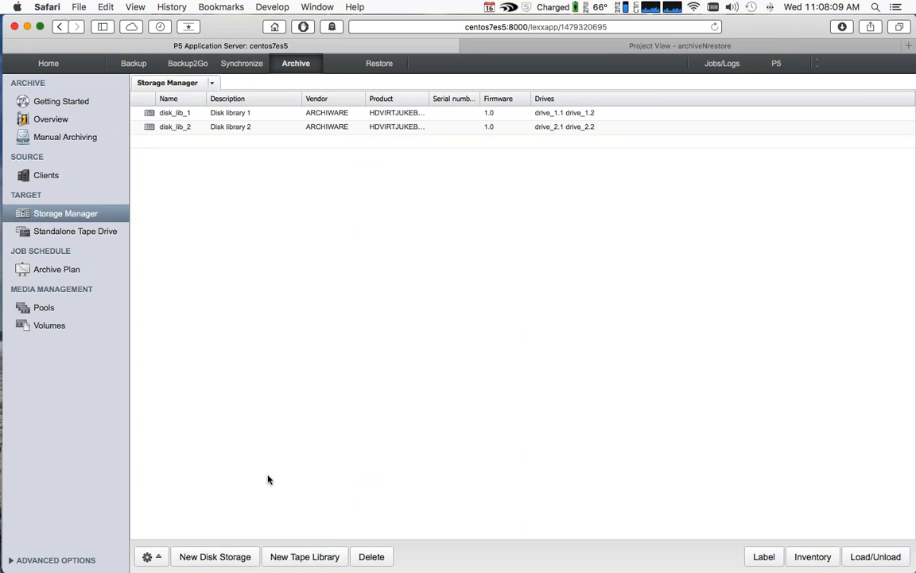
pyautogui.click(194, 554)
# Open the forES plan from the Archive Plan list and centre its settings window
pyautogui.click(44, 269)
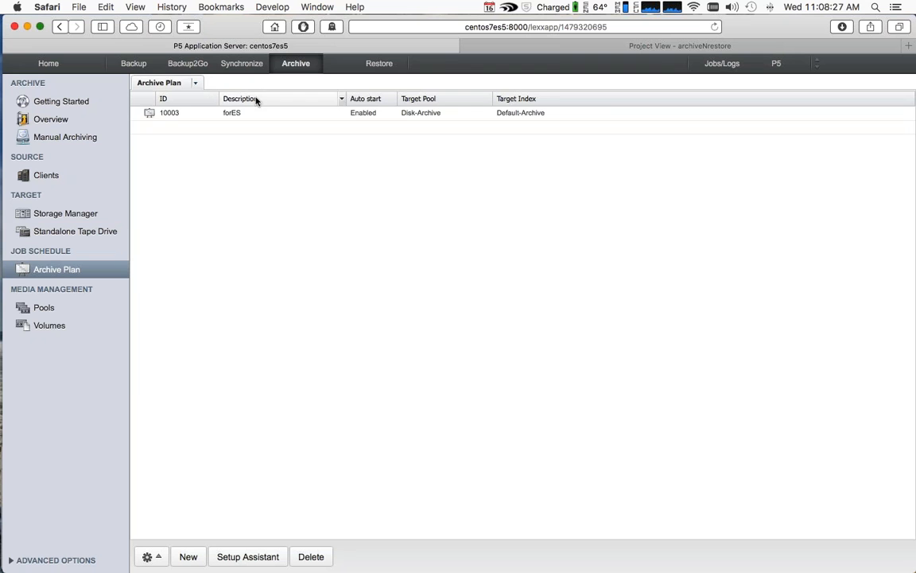
pyautogui.doubleClick(239, 115)
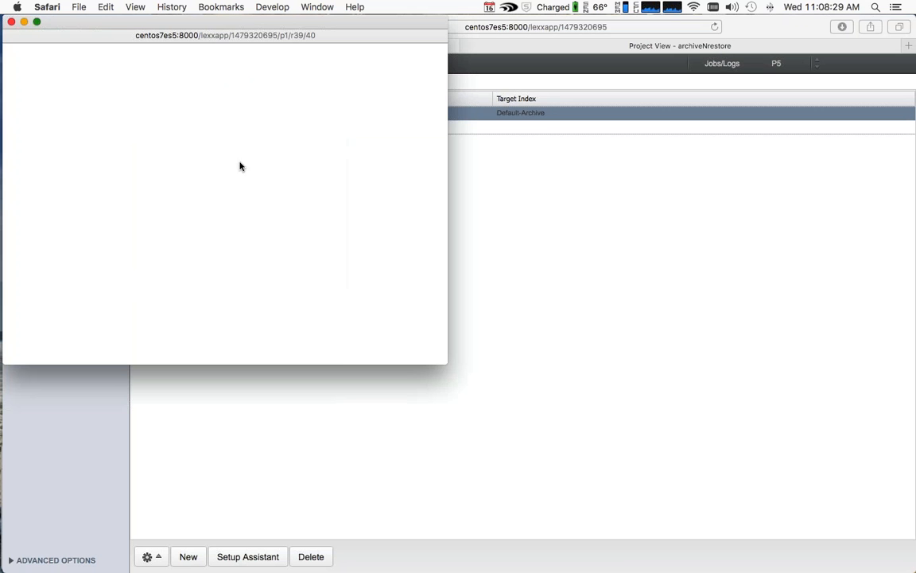
pyautogui.moveTo(94, 26); pyautogui.dragTo(316, 164)
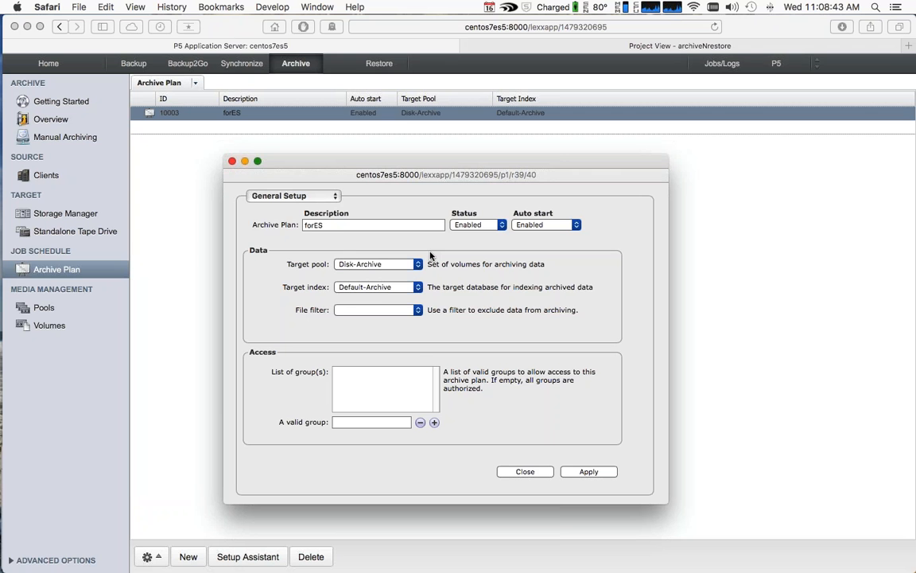
pyautogui.click(333, 197)
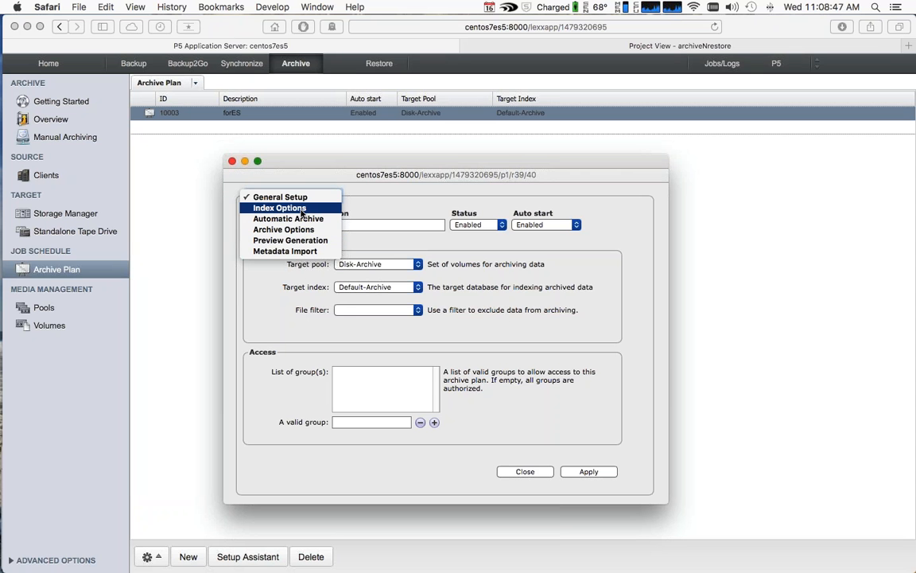
# Inspect forES Index Options, leaving data location at Original path and root path No extension
pyautogui.click(302, 208)
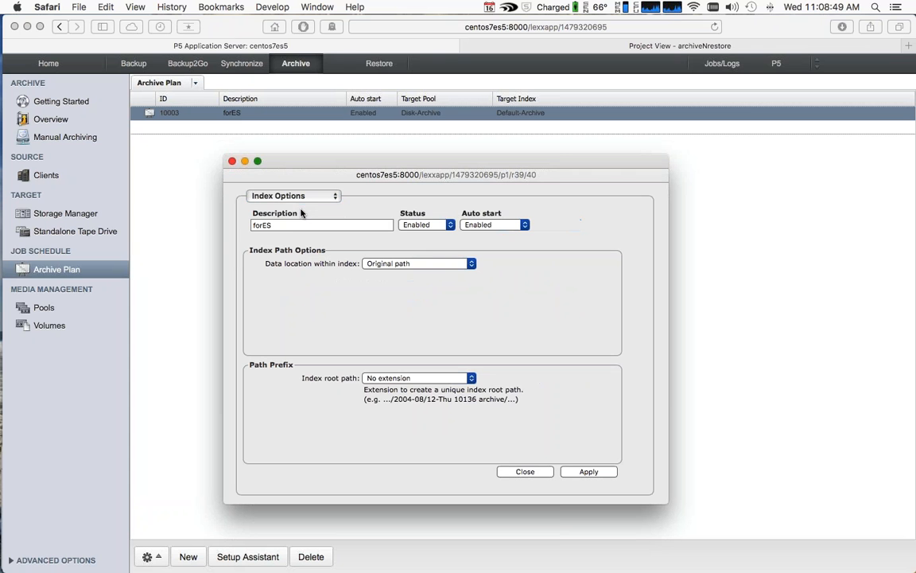
pyautogui.click(469, 265)
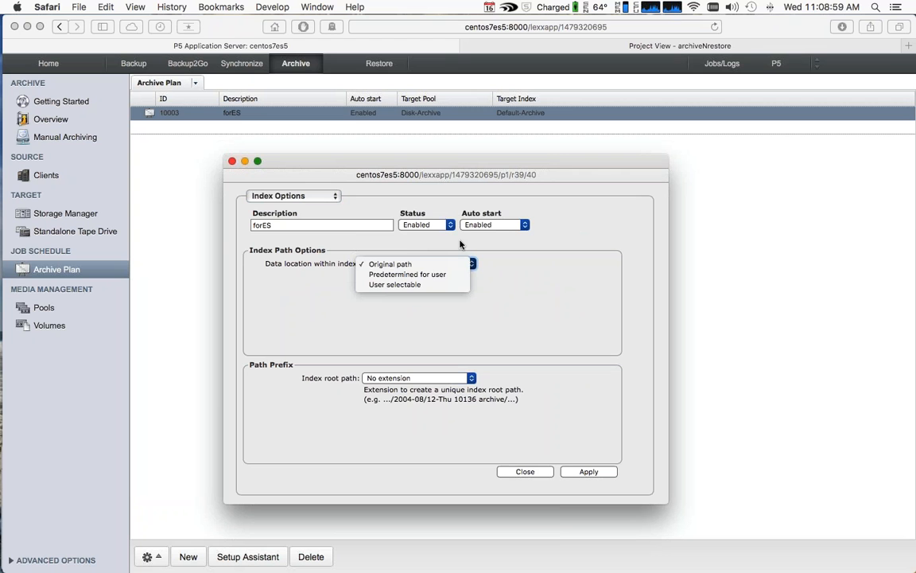
pyautogui.click(459, 244)
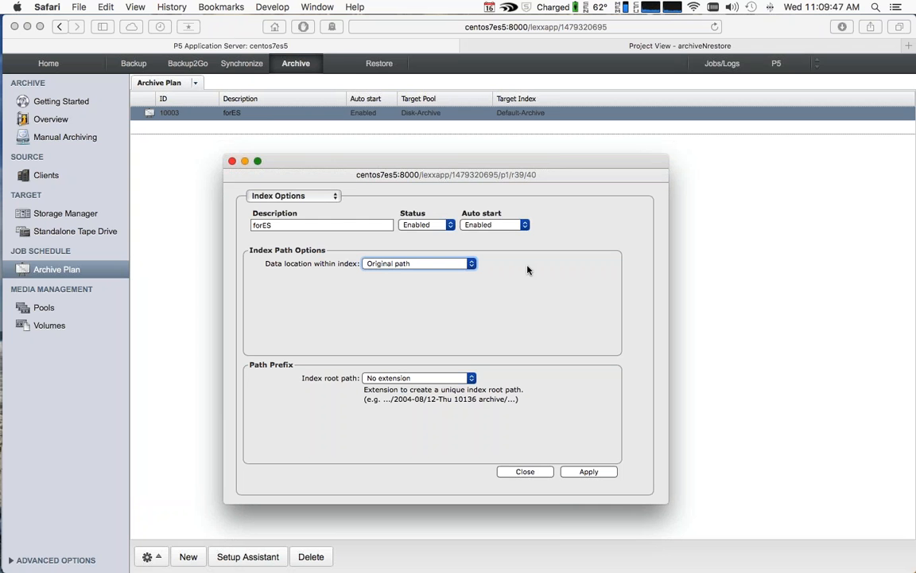
pyautogui.click(335, 200)
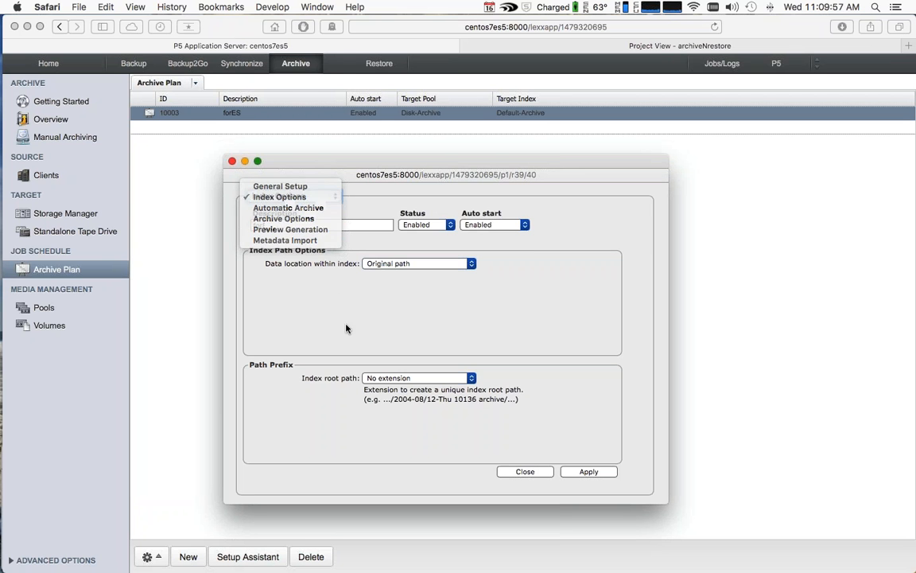
pyautogui.click(322, 299)
pyautogui.click(471, 265)
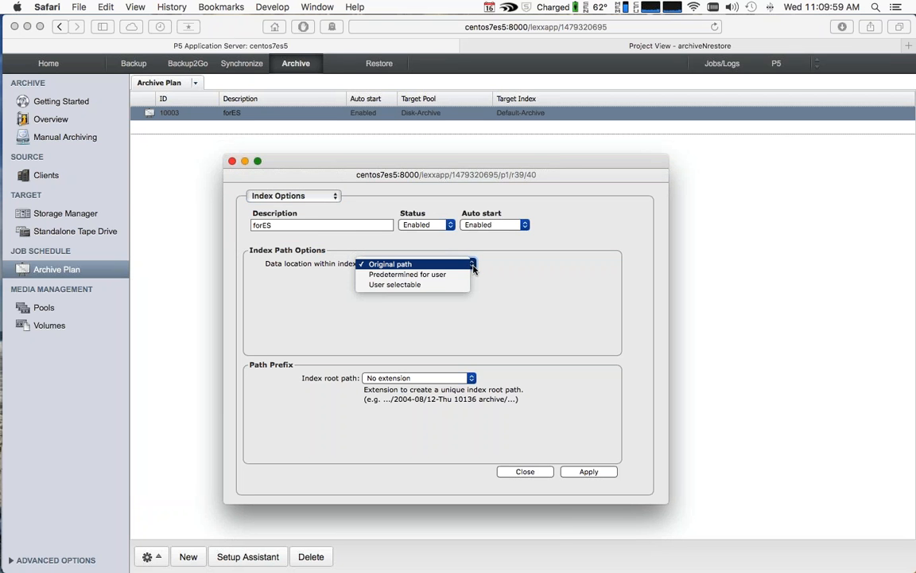
pyautogui.click(510, 265)
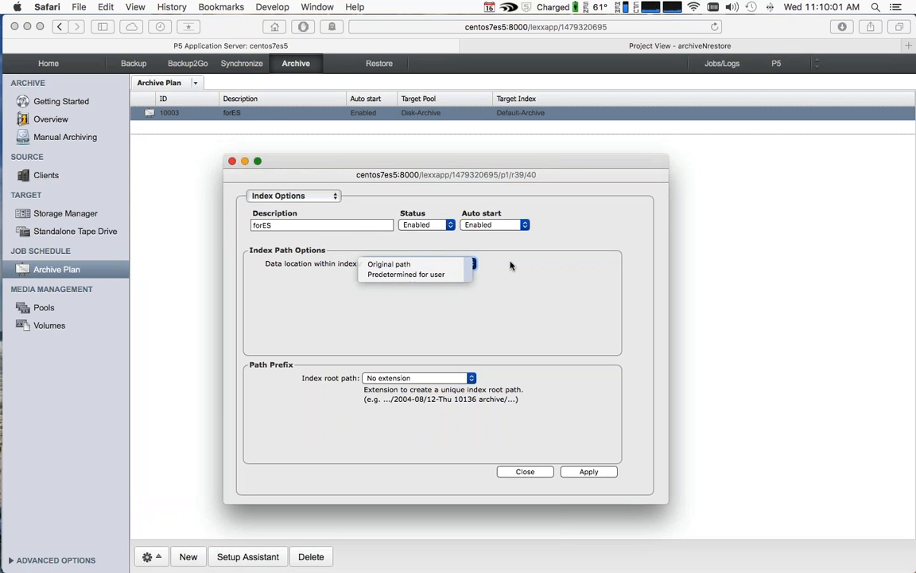
pyautogui.click(333, 199)
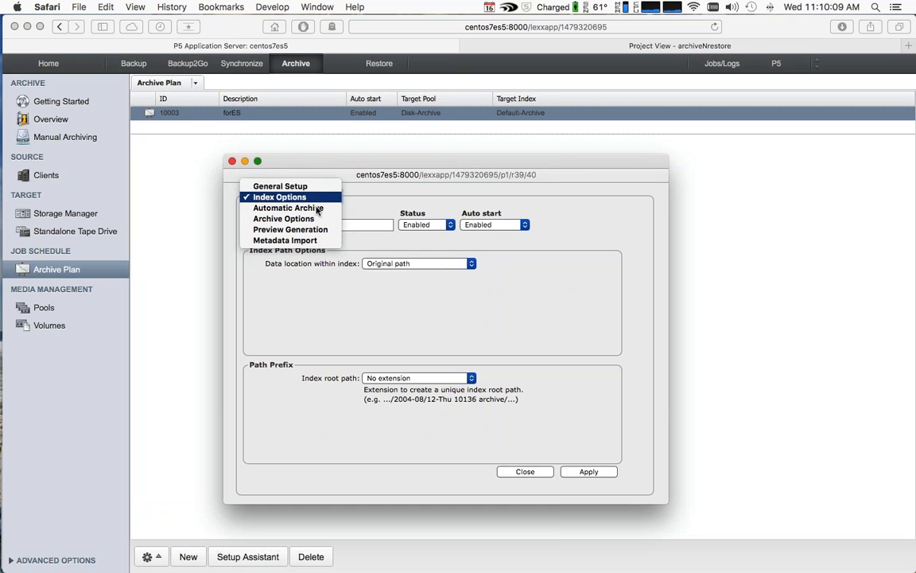
# Check forES Archive Options, keeping delete-after-archive at Delete files only and archive level Full
pyautogui.click(316, 219)
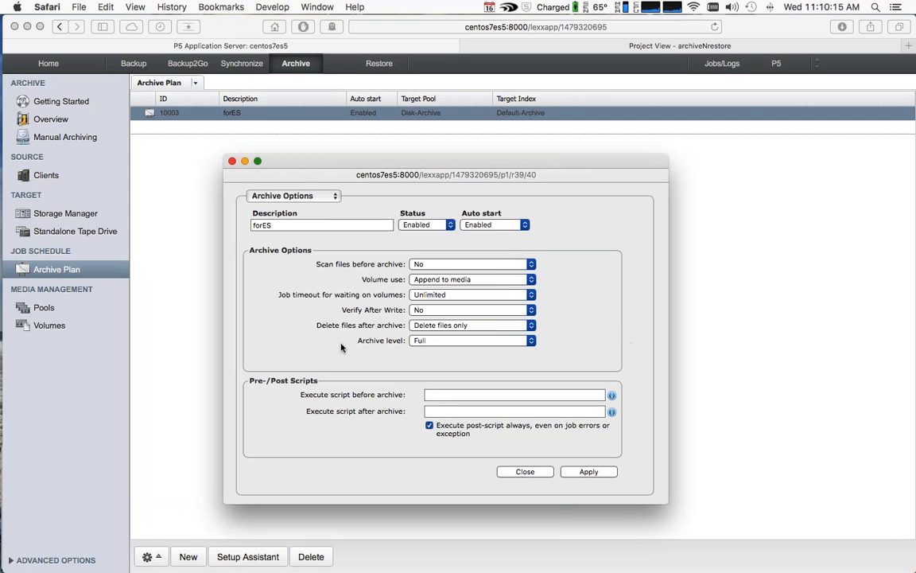
pyautogui.click(529, 326)
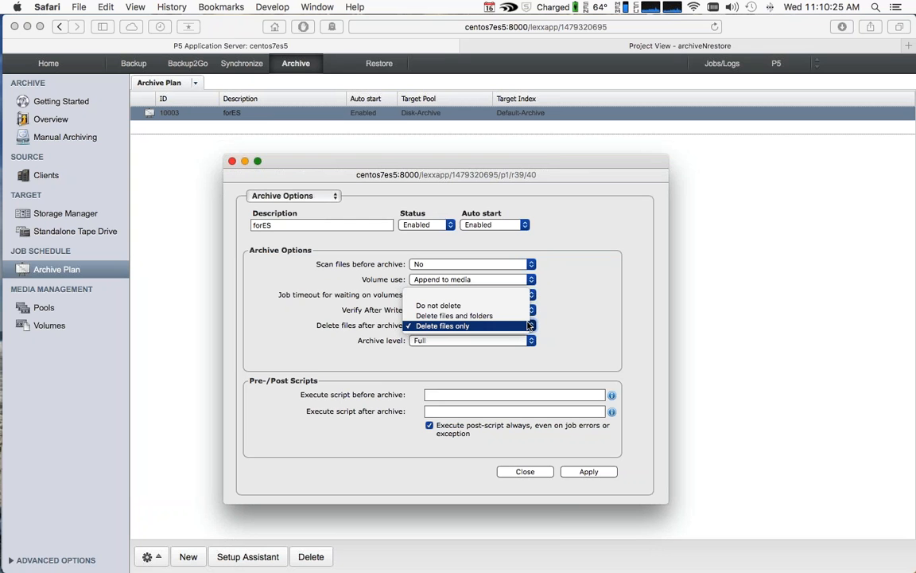
pyautogui.click(449, 326)
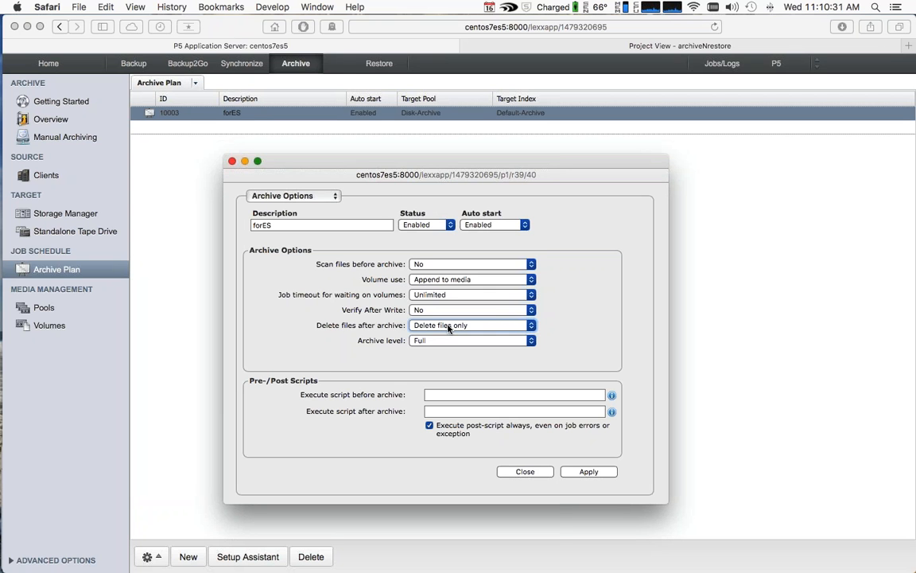
pyautogui.click(450, 326)
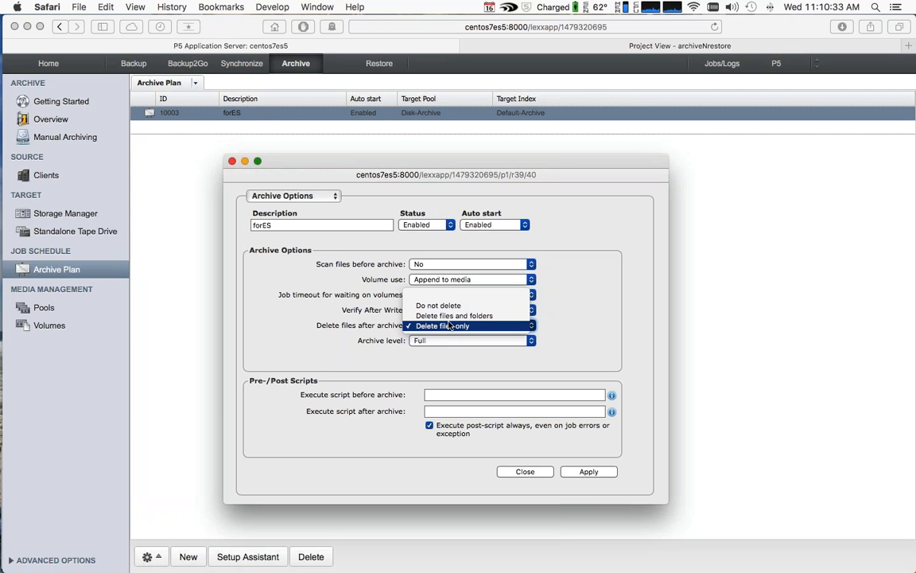
pyautogui.click(451, 326)
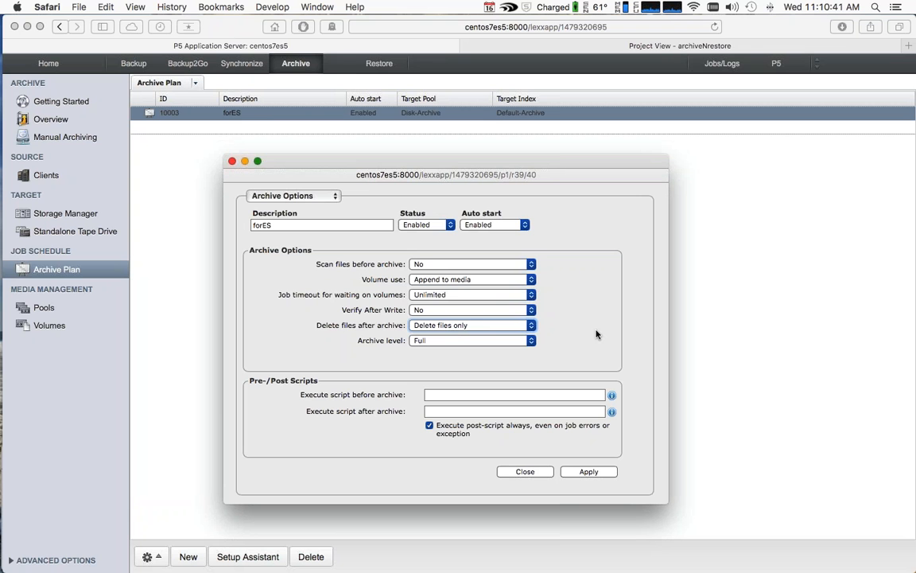
pyautogui.click(335, 197)
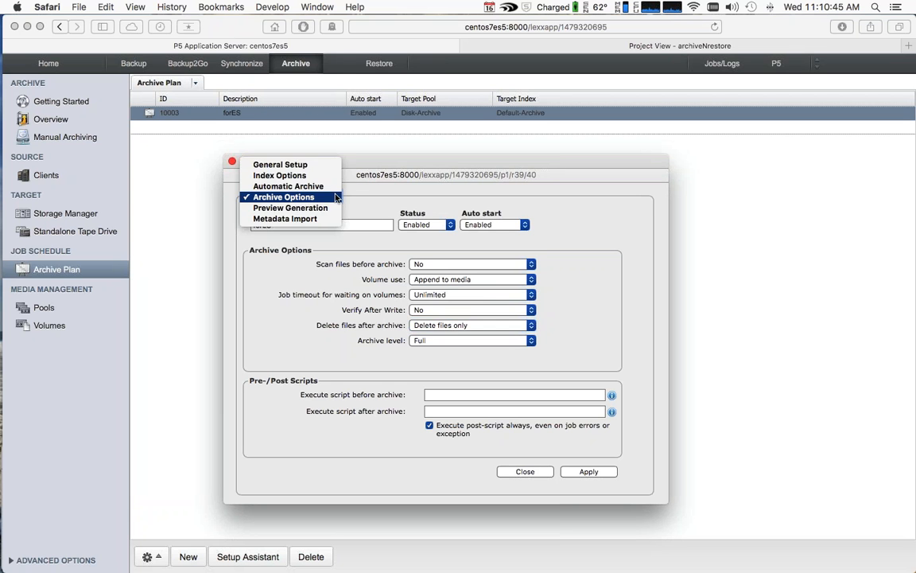
pyautogui.click(335, 197)
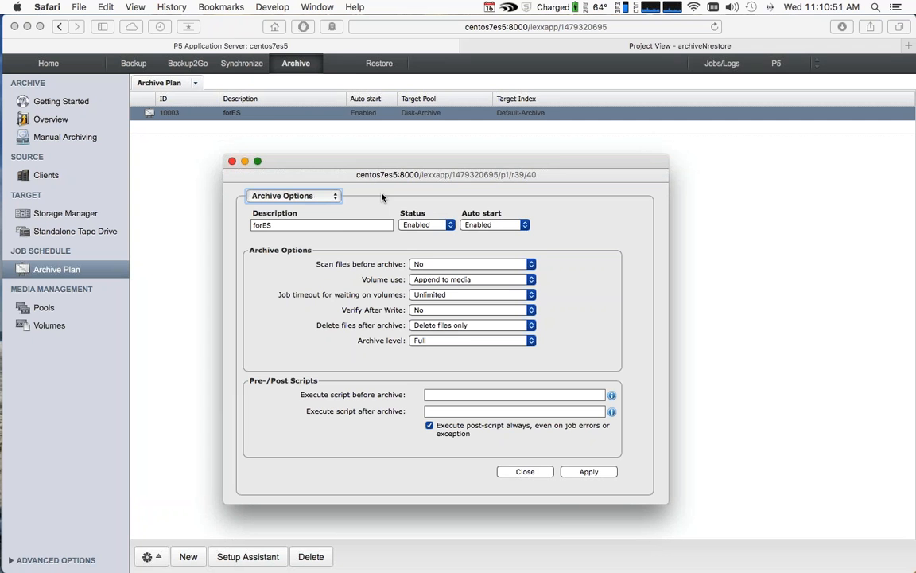
pyautogui.click(333, 198)
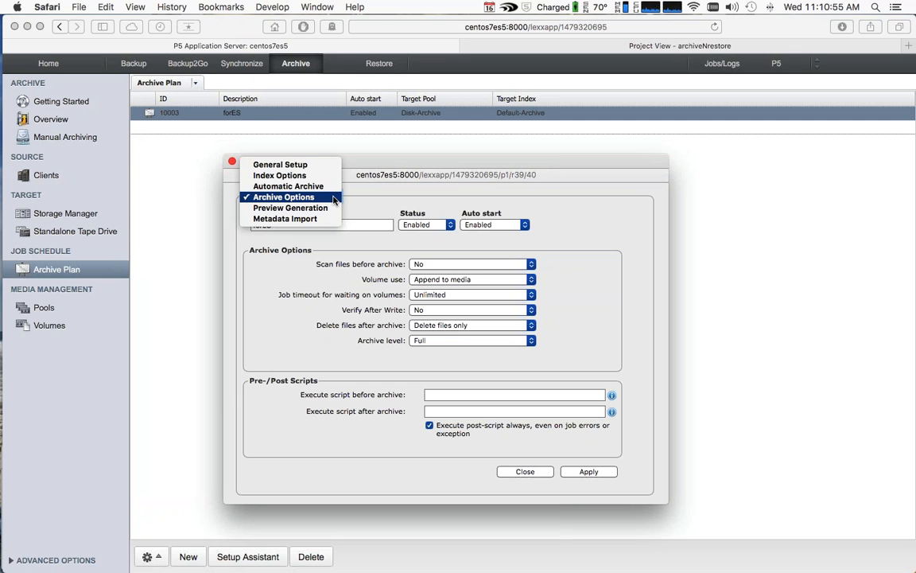
# Look over forES Preview Generation, select the .jpg .jpeg .pdf generator, then close the plan
pyautogui.click(334, 207)
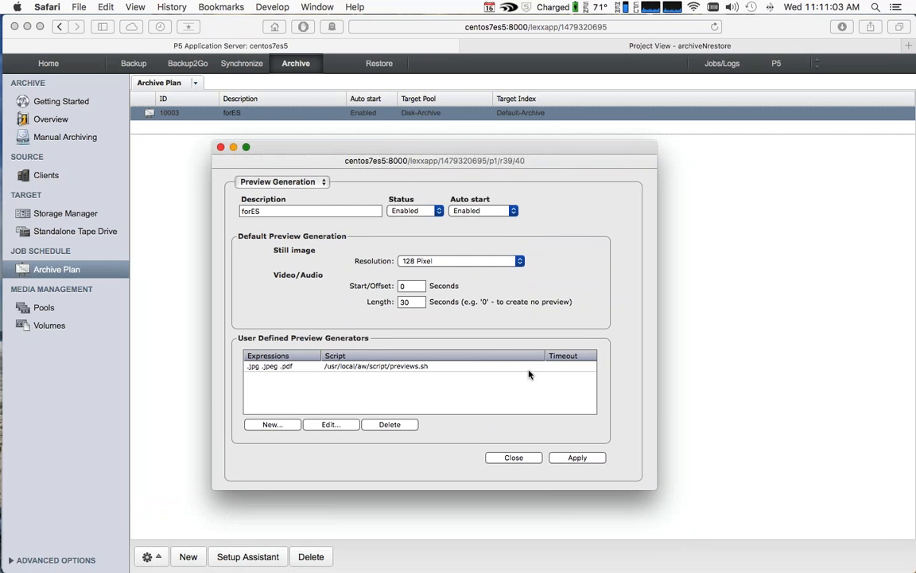
pyautogui.click(383, 367)
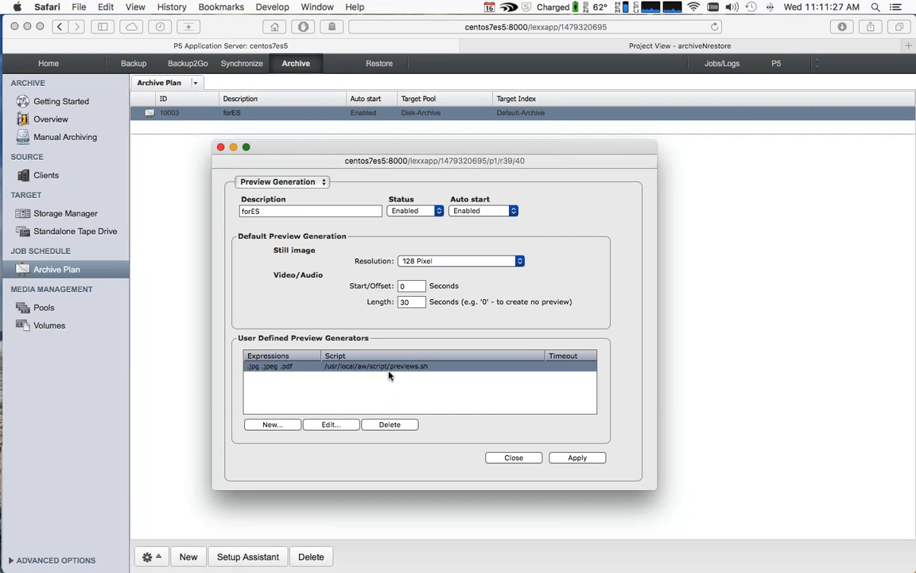
pyautogui.click(513, 458)
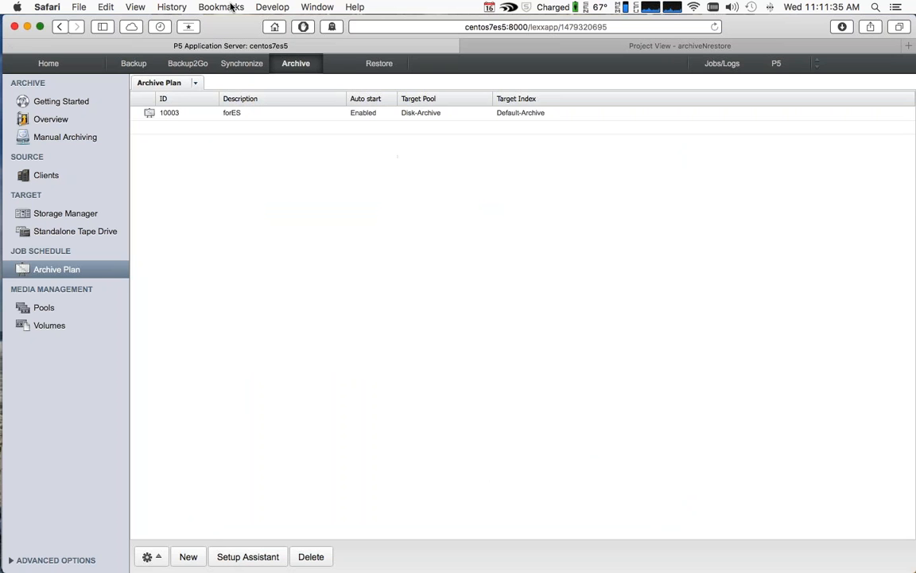
# Show the Synchronize overview with Sync Plan 1 finished, then start switching applications
pyautogui.click(235, 63)
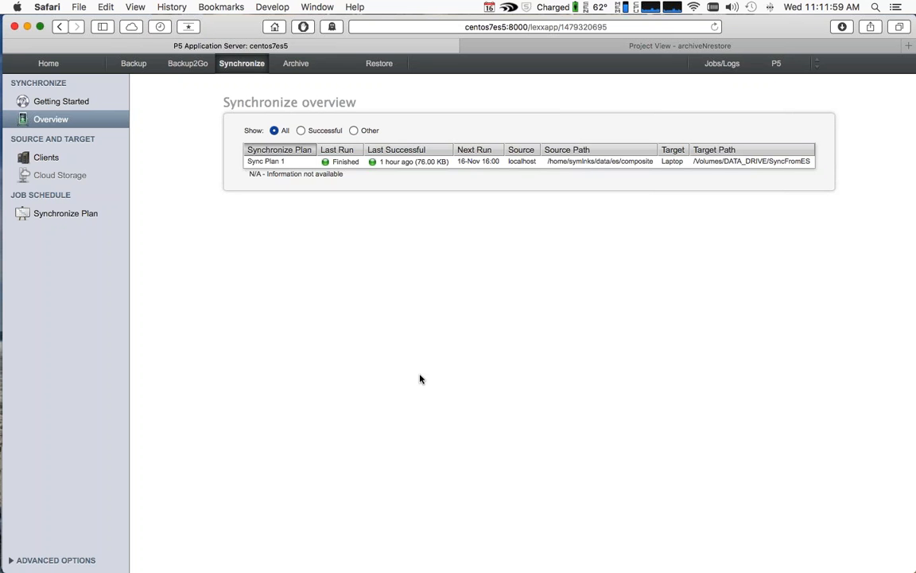
pyautogui.press('super+Tab')
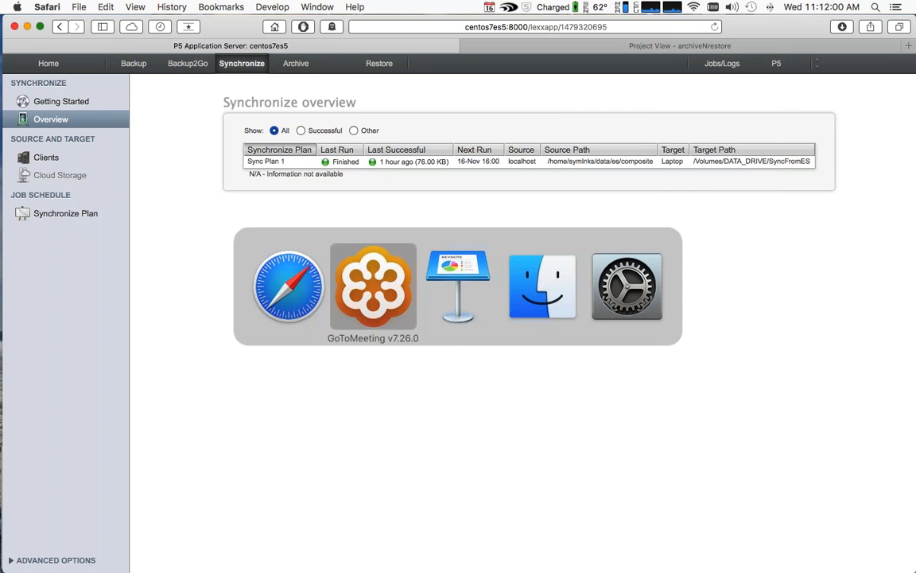
# Bring Finder's SyncFromES window forward and browse its synced folders
pyautogui.click(554, 263)
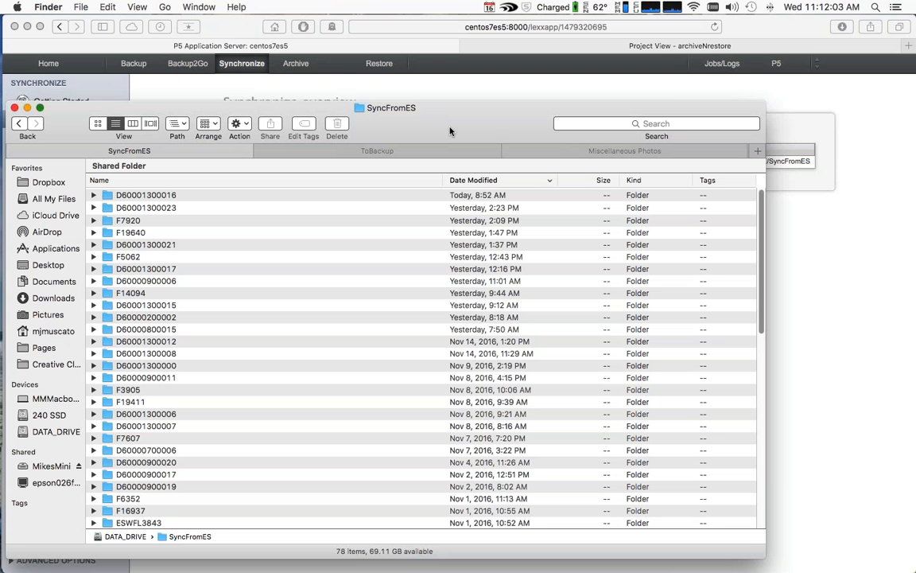
pyautogui.moveTo(449, 130); pyautogui.dragTo(517, 67)
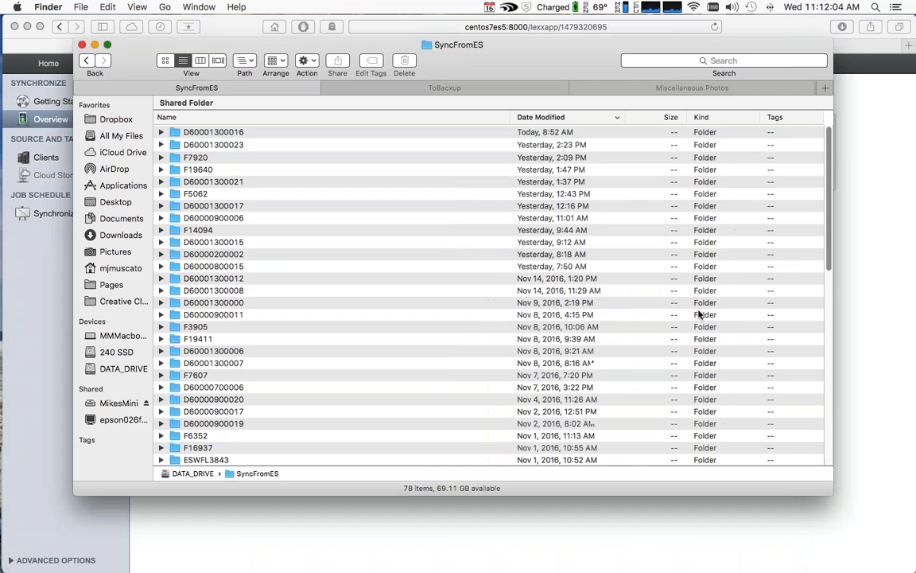
pyautogui.scroll(-10, 698, 314)
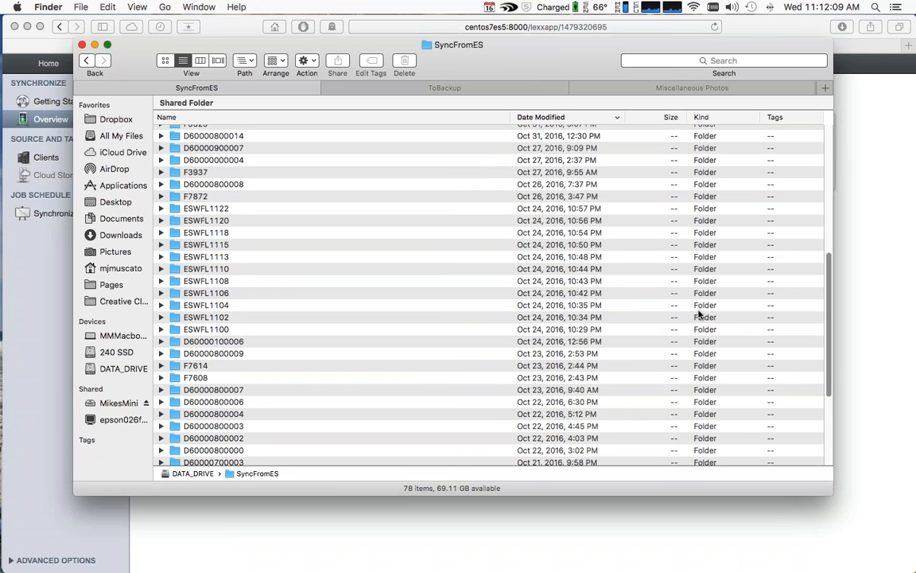
pyautogui.scroll(10, 578, 152)
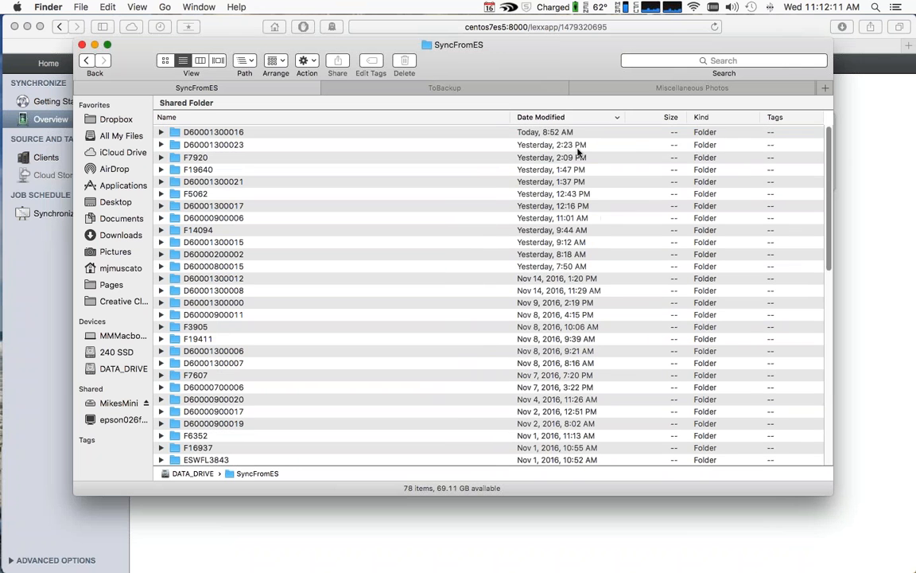
pyautogui.click(552, 132)
pyautogui.press('Down')
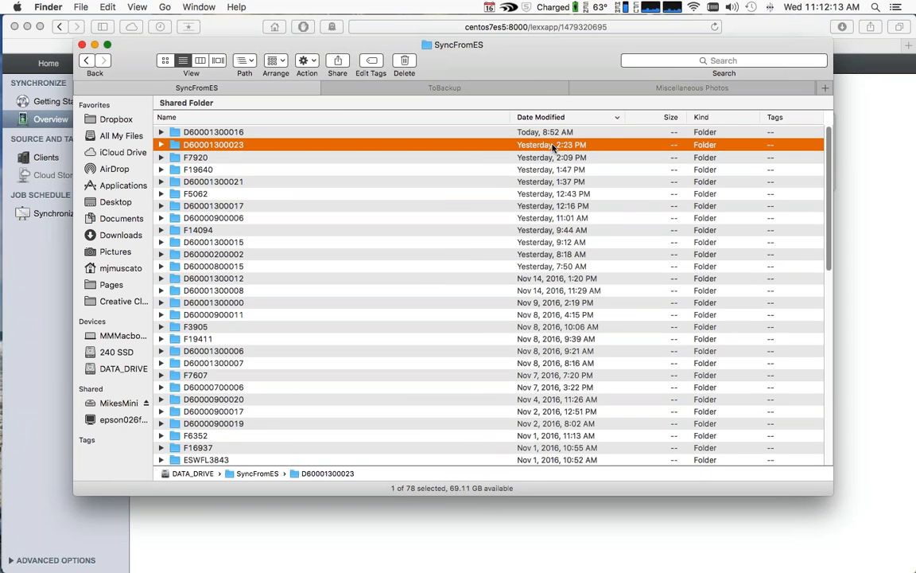
pyautogui.press('Down')
pyautogui.press('Down')
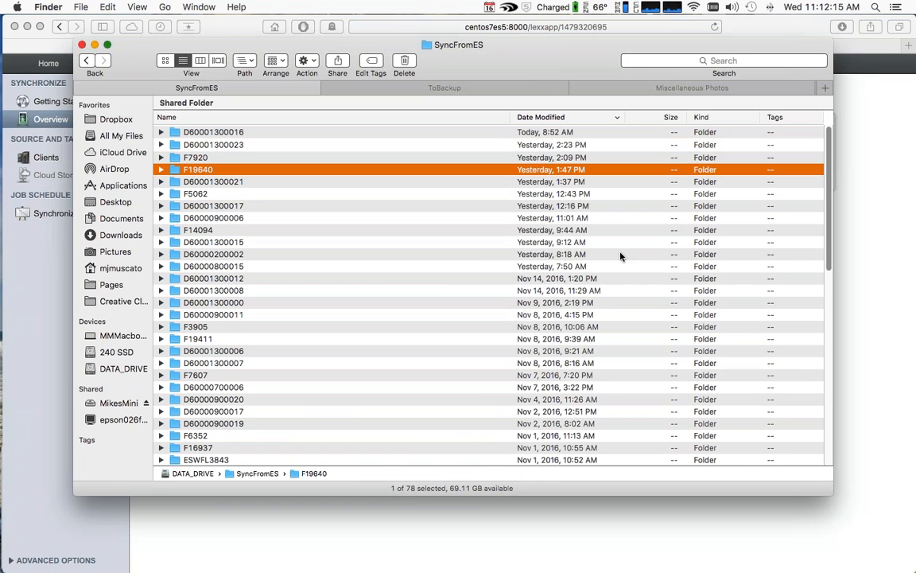
pyautogui.scroll(-15, 620, 255)
pyautogui.scroll(10, 621, 255)
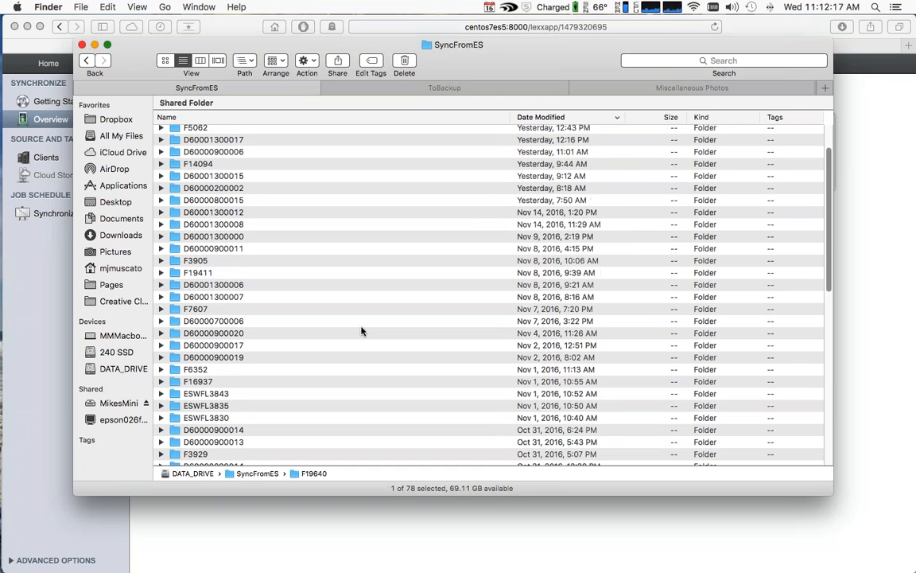
pyautogui.scroll(3, 362, 331)
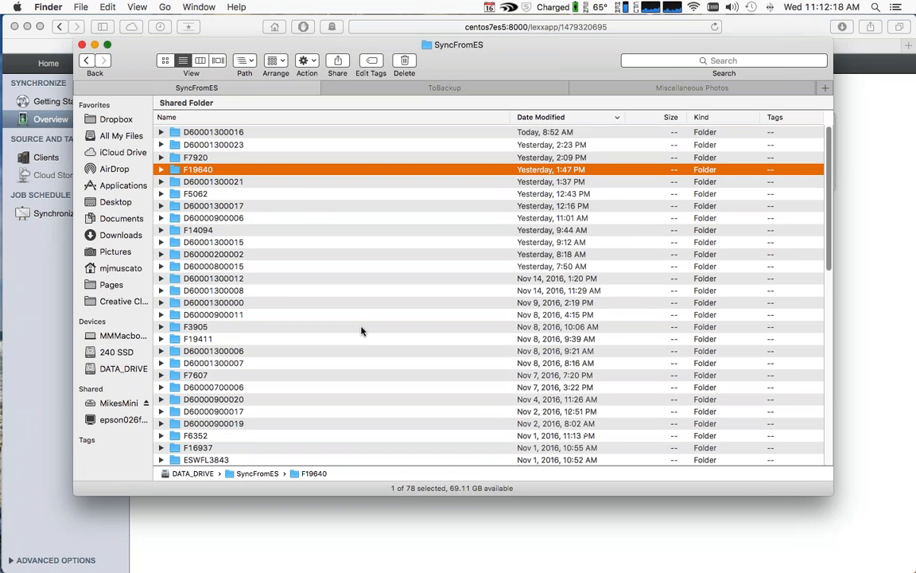
pyautogui.click(226, 137)
pyautogui.doubleClick(225, 137)
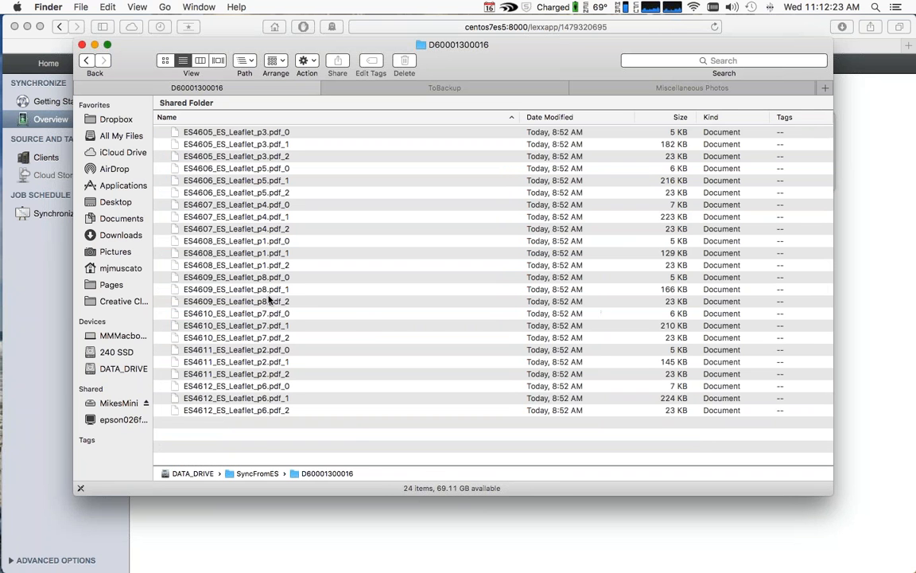
pyautogui.click(293, 349)
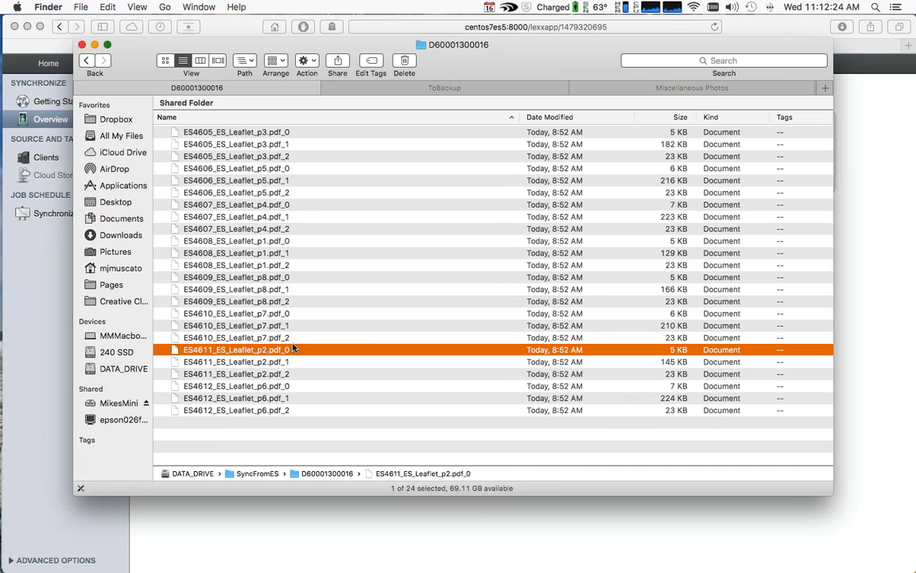
pyautogui.click(348, 429)
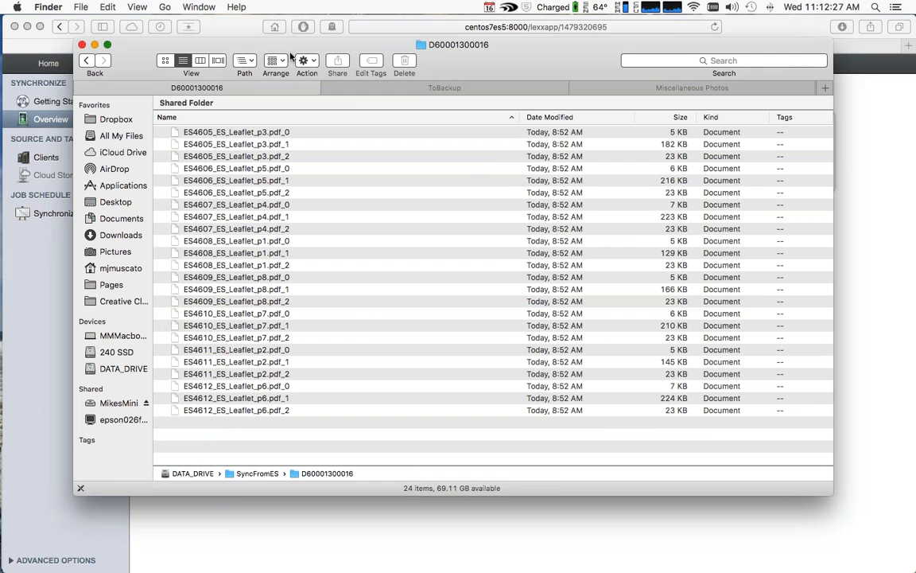
pyautogui.press('super+Tab')
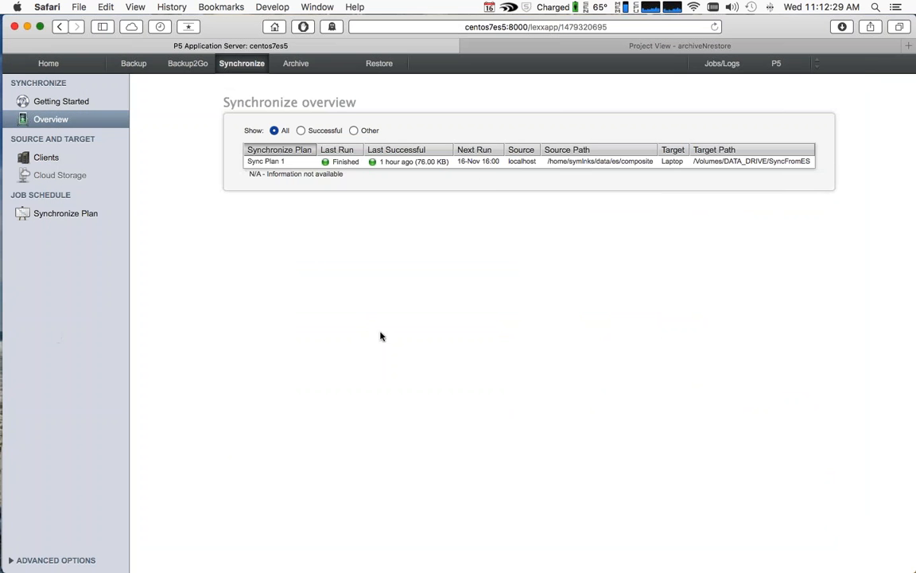
# Inspect Sync Plan 1's source and destination in General Setup, close it, and show the Backup overview
pyautogui.click(55, 215)
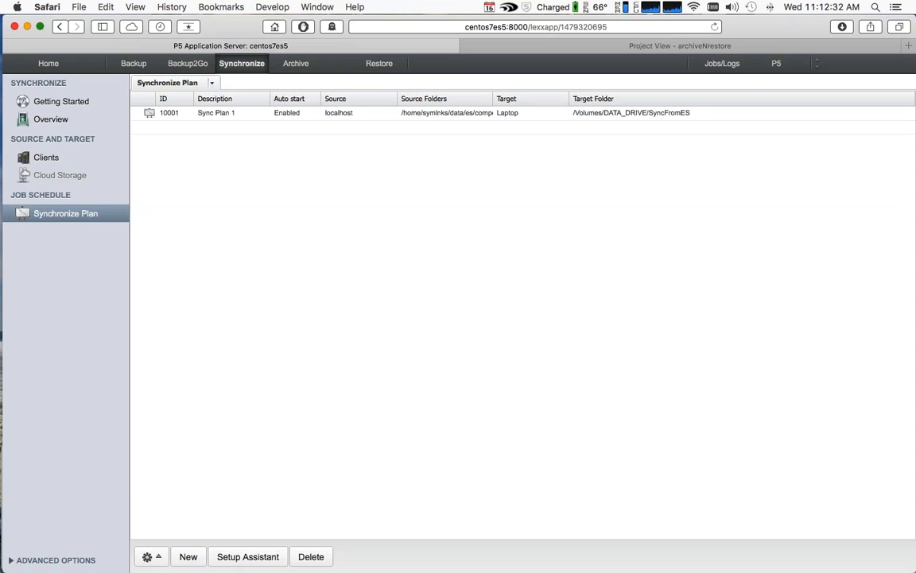
pyautogui.doubleClick(300, 114)
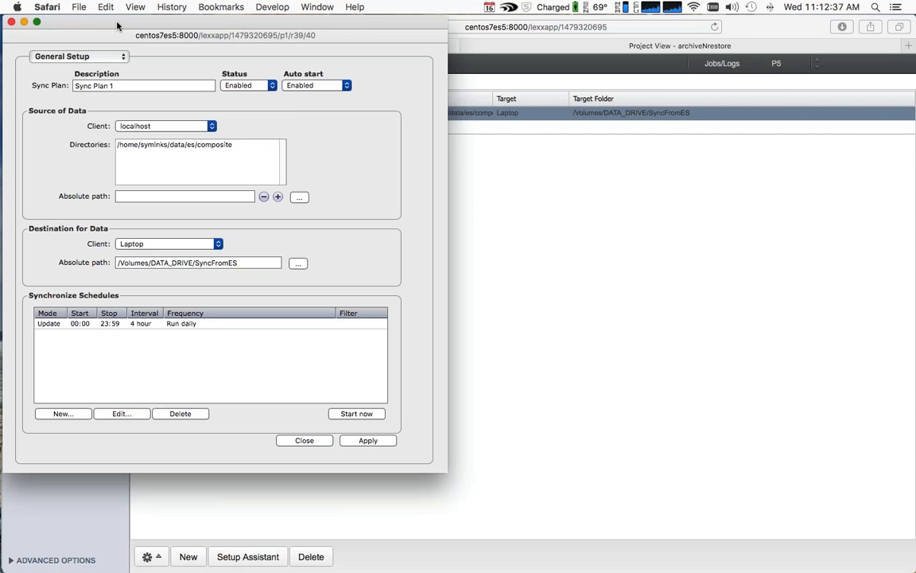
pyautogui.moveTo(117, 26); pyautogui.dragTo(277, 45)
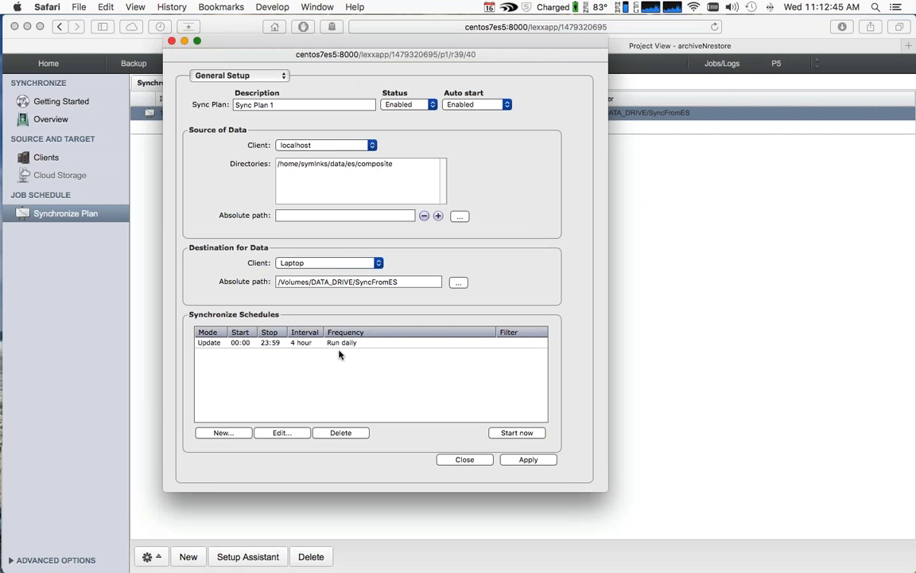
pyautogui.click(443, 459)
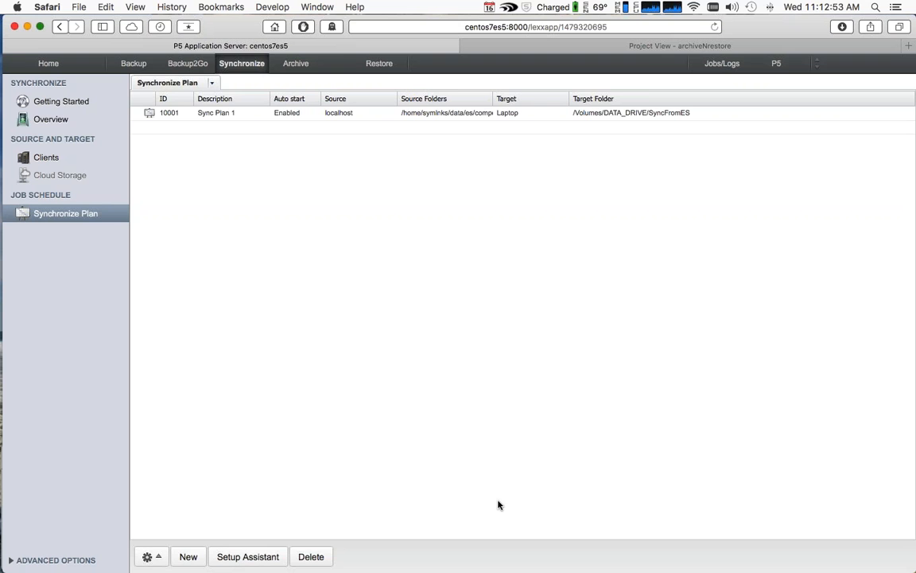
pyautogui.click(133, 64)
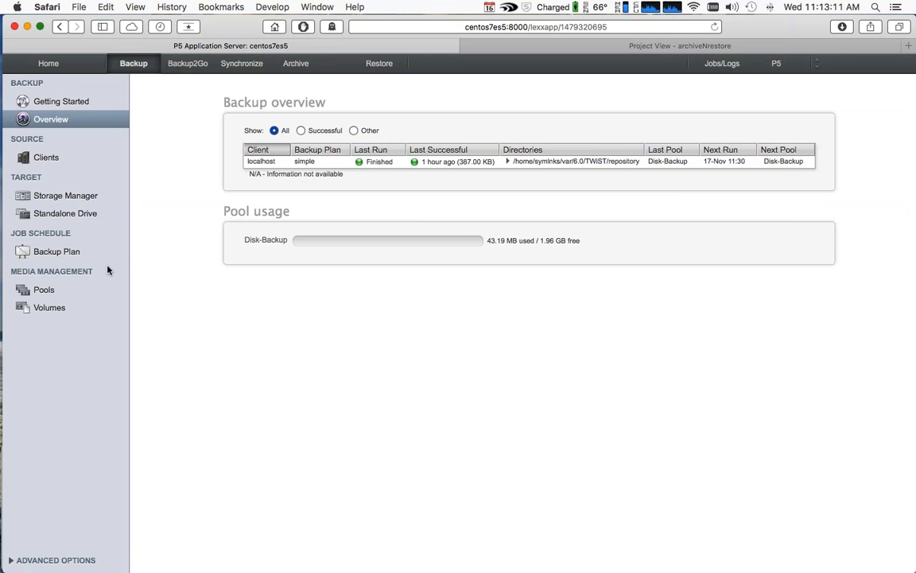
# Open the 'simple' backup plan and review the localhost task's backup directories
pyautogui.click(89, 255)
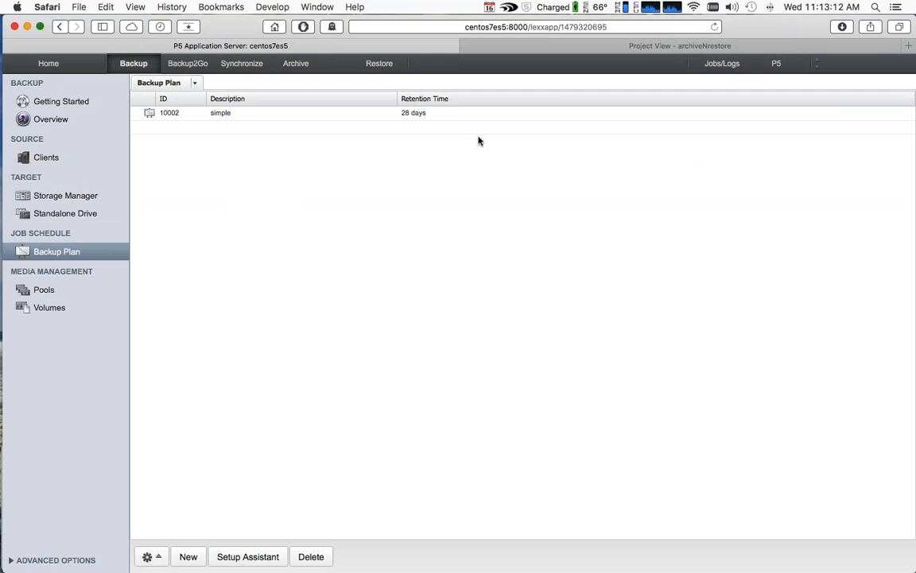
pyautogui.doubleClick(225, 116)
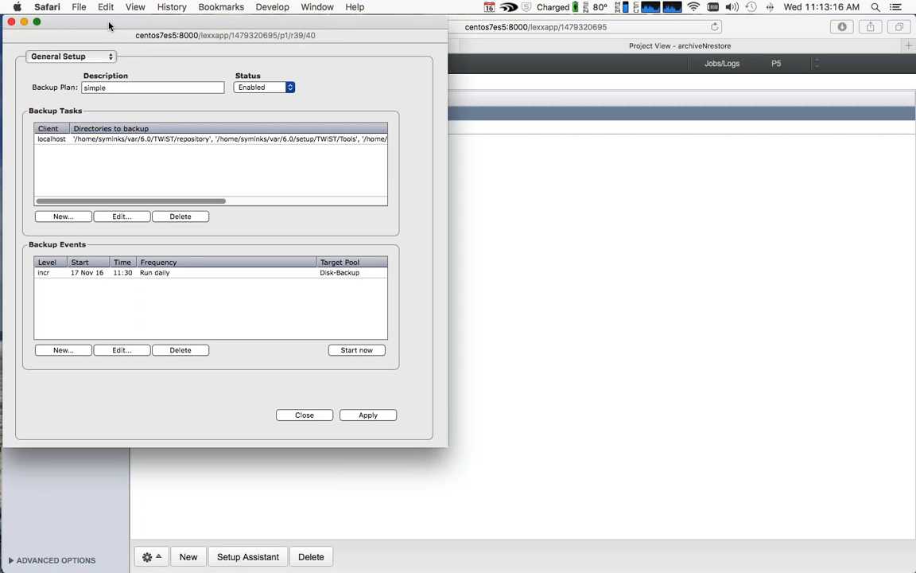
pyautogui.moveTo(109, 26); pyautogui.dragTo(301, 63)
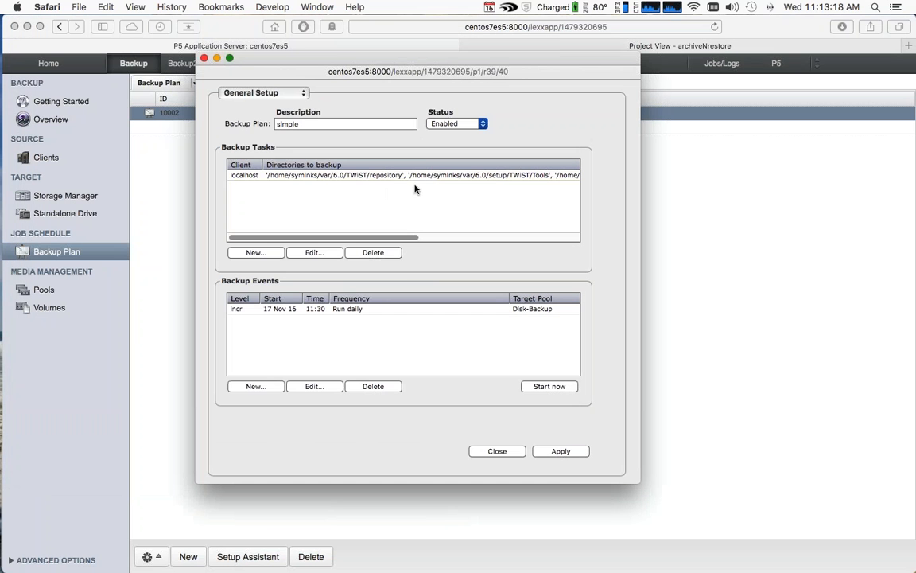
pyautogui.click(311, 178)
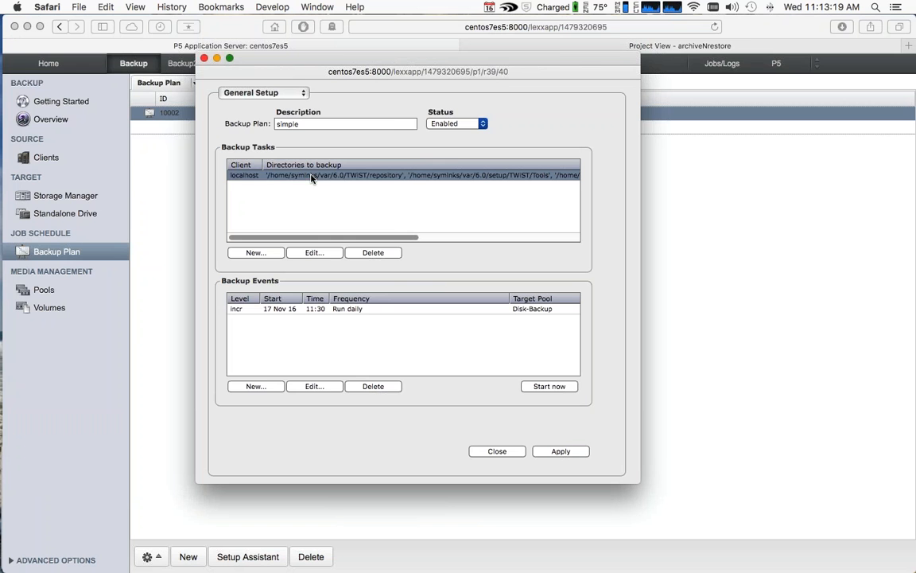
pyautogui.click(324, 253)
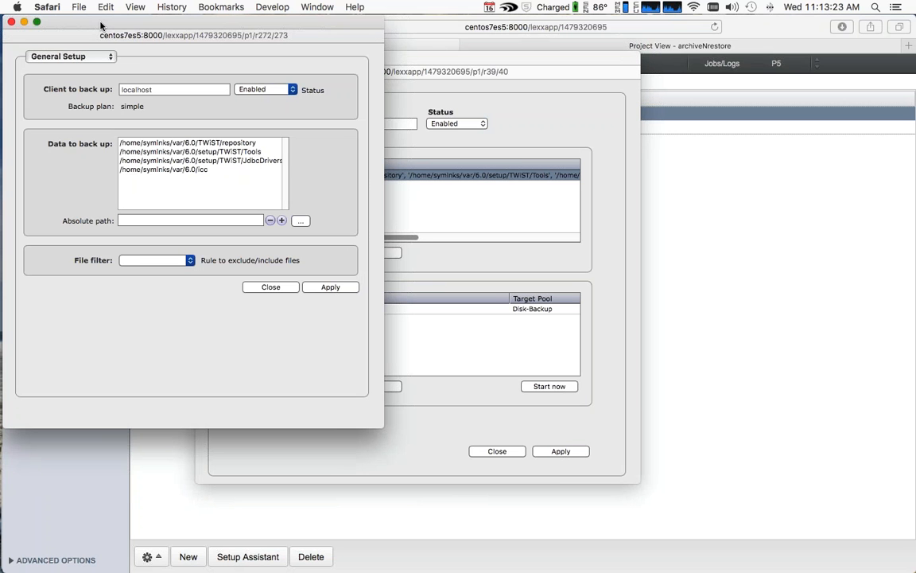
pyautogui.moveTo(101, 26); pyautogui.dragTo(275, 86)
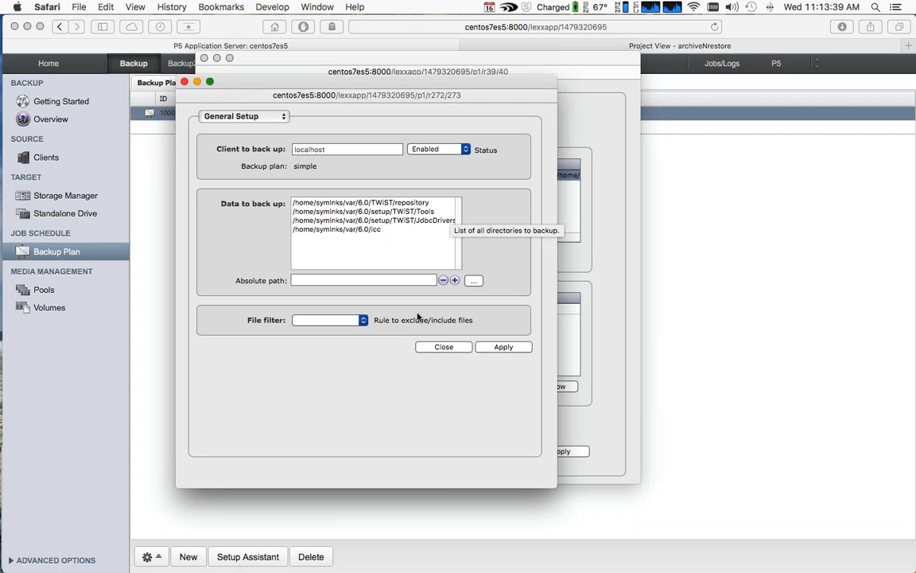
pyautogui.click(445, 348)
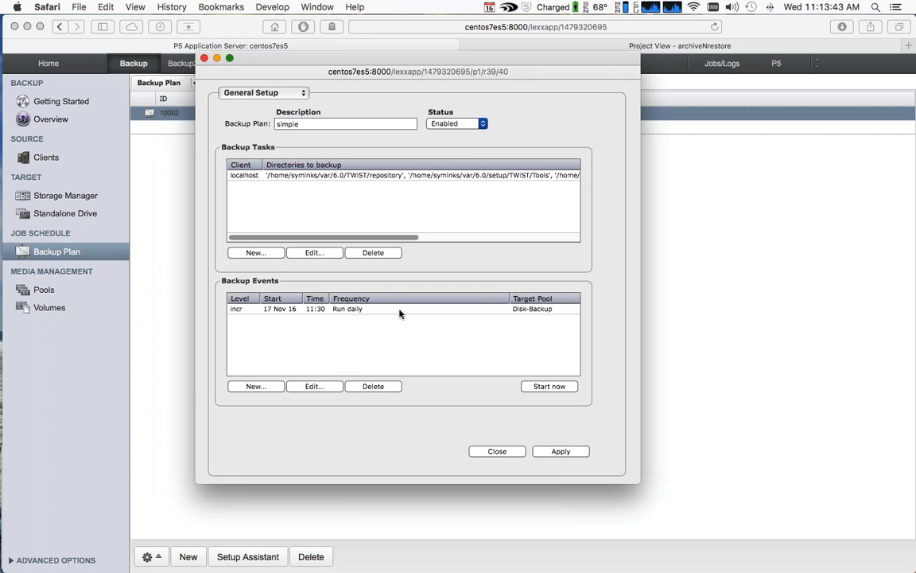
# Review the daily incremental backup event's settings, then close the 'simple' plan
pyautogui.click(356, 311)
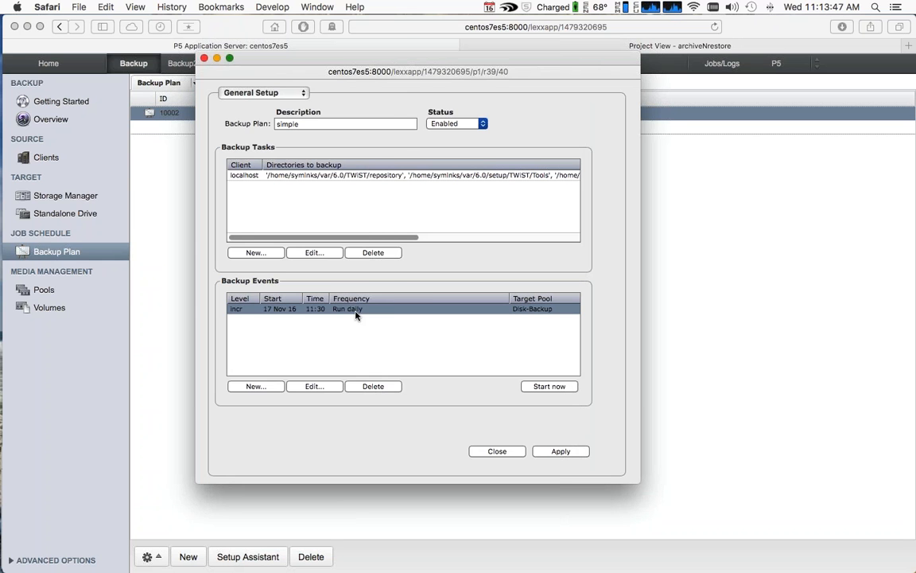
pyautogui.doubleClick(355, 314)
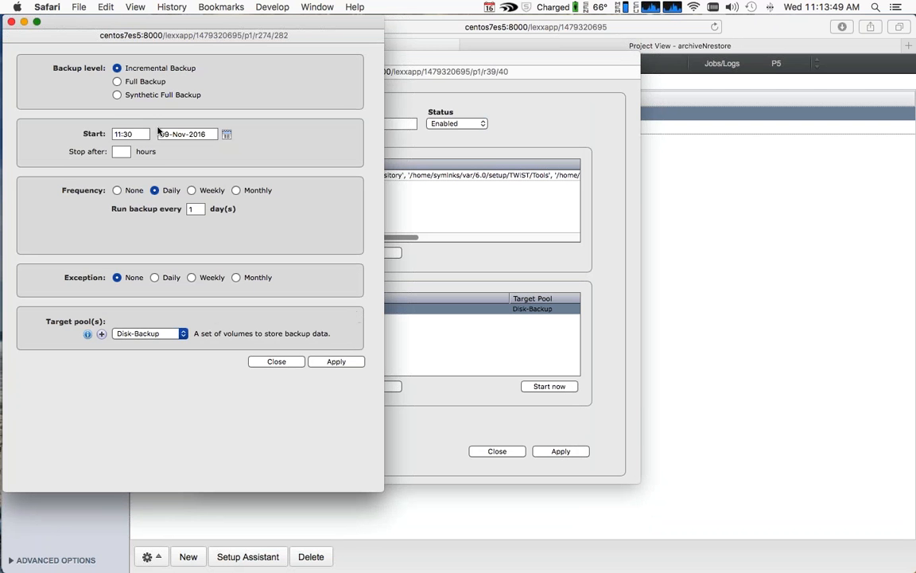
pyautogui.moveTo(67, 24); pyautogui.dragTo(256, 74)
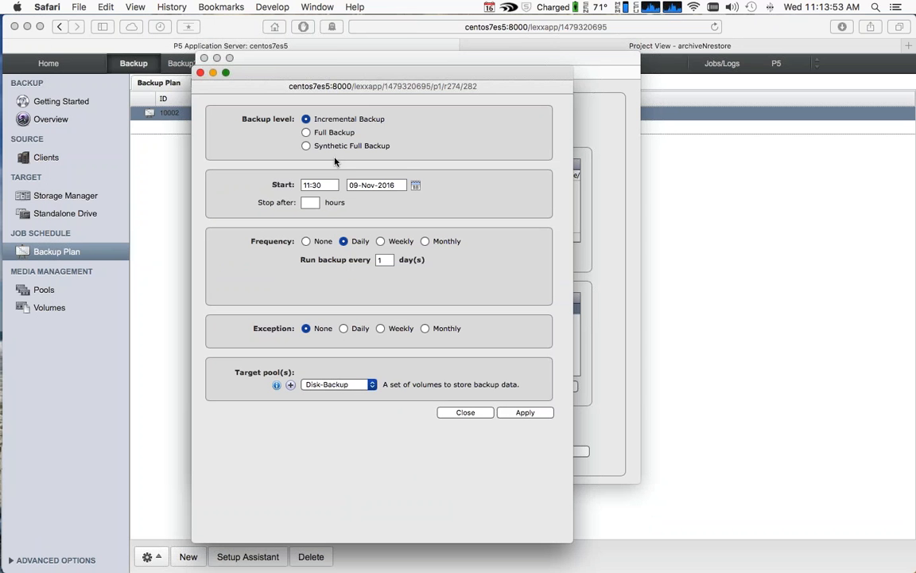
pyautogui.click(469, 412)
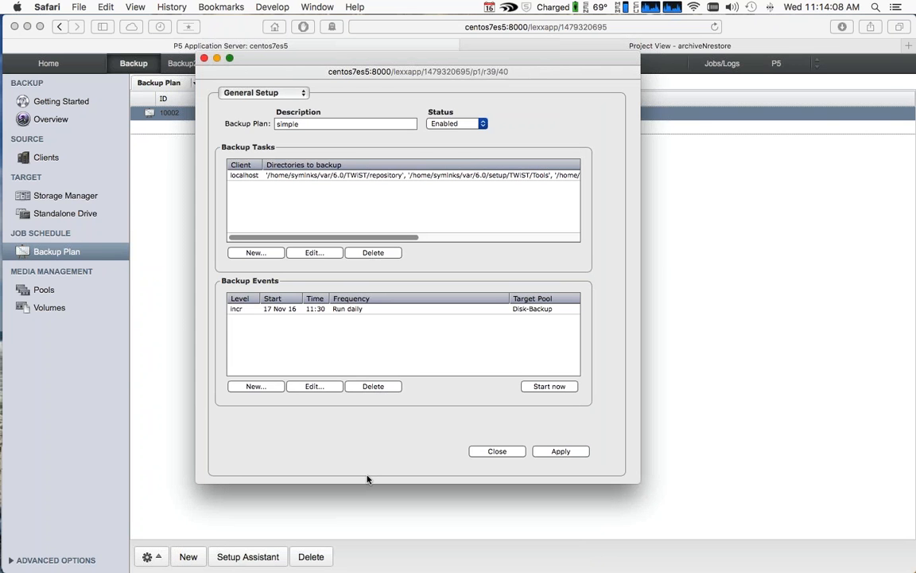
pyautogui.click(515, 451)
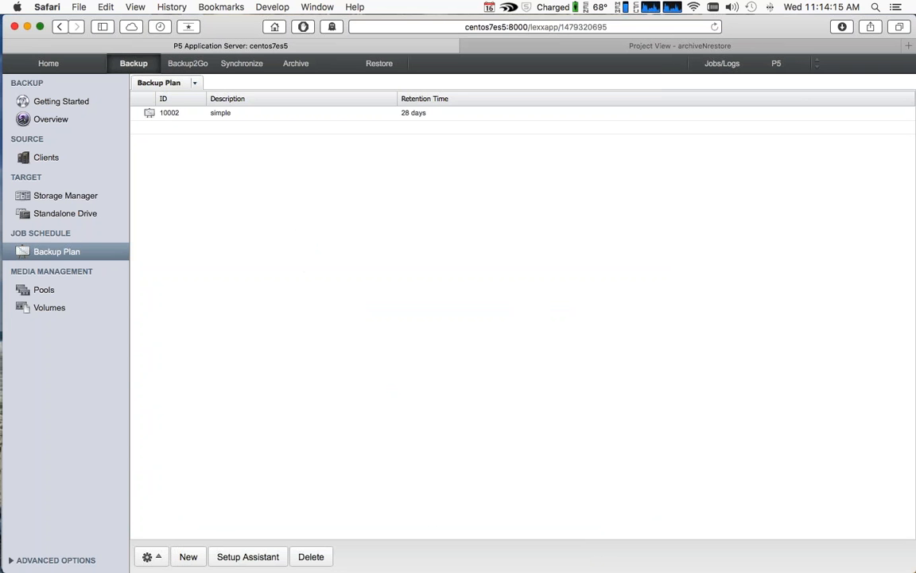
# List the Backup2Go workstations MMMacbookPro and MikesMini.T-mobile.com, and select MMMacbookPro
pyautogui.click(188, 63)
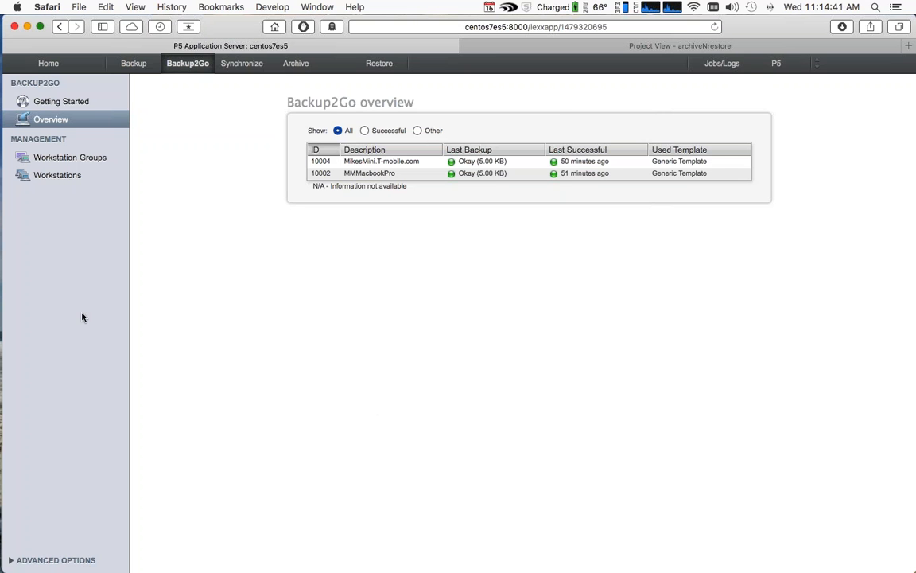
pyautogui.click(48, 176)
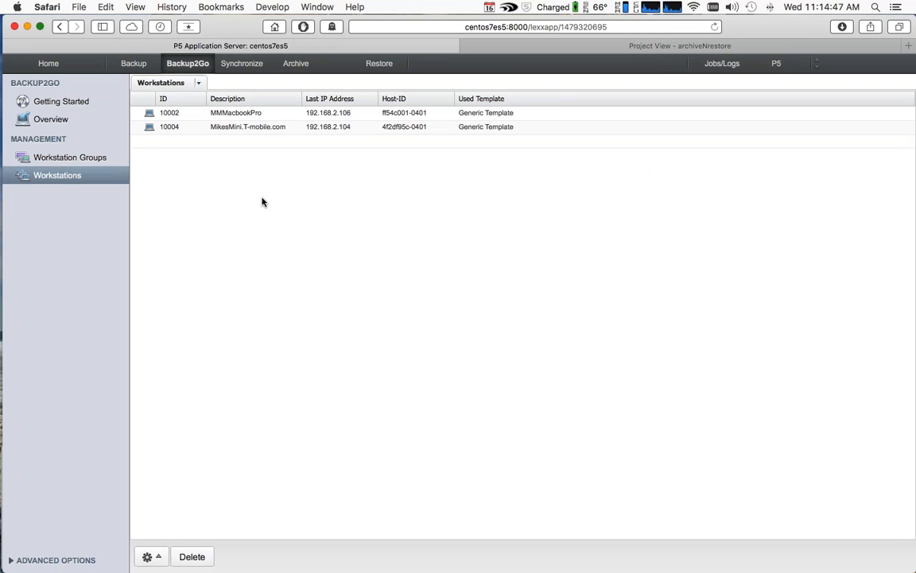
pyautogui.click(259, 116)
pyautogui.click(255, 127)
pyautogui.click(256, 115)
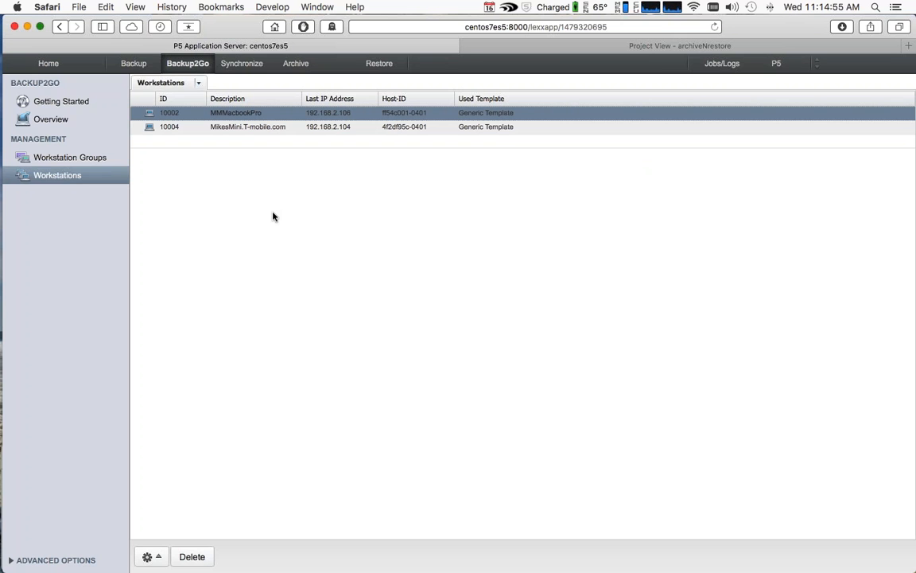
pyautogui.press('super+Tab')
pyautogui.press('super+Tab')
pyautogui.press('super+Tab')
pyautogui.press('super+Tab')
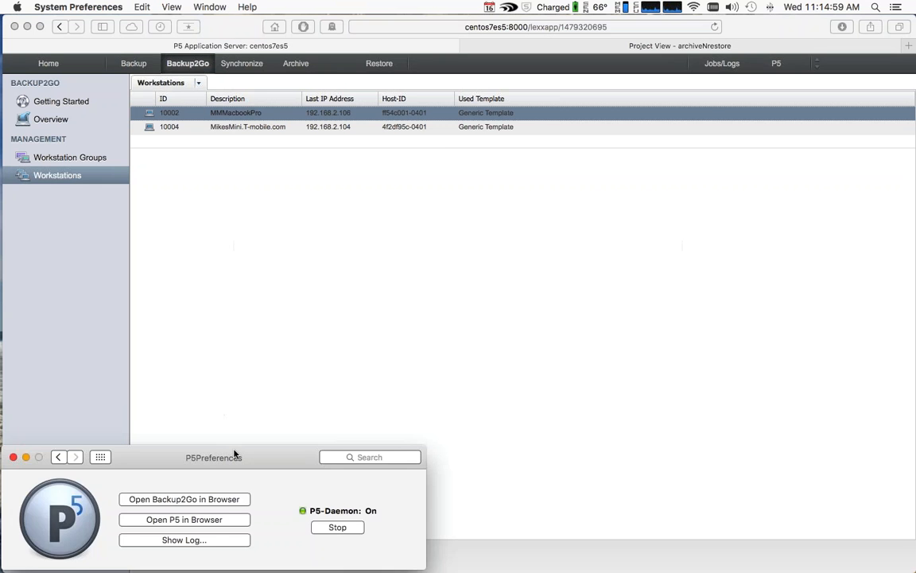
# From the P5 preferences pane, open this Mac's Backup2Go client page (workstation 10002) in the browser
pyautogui.moveTo(234, 454); pyautogui.dragTo(236, 278)
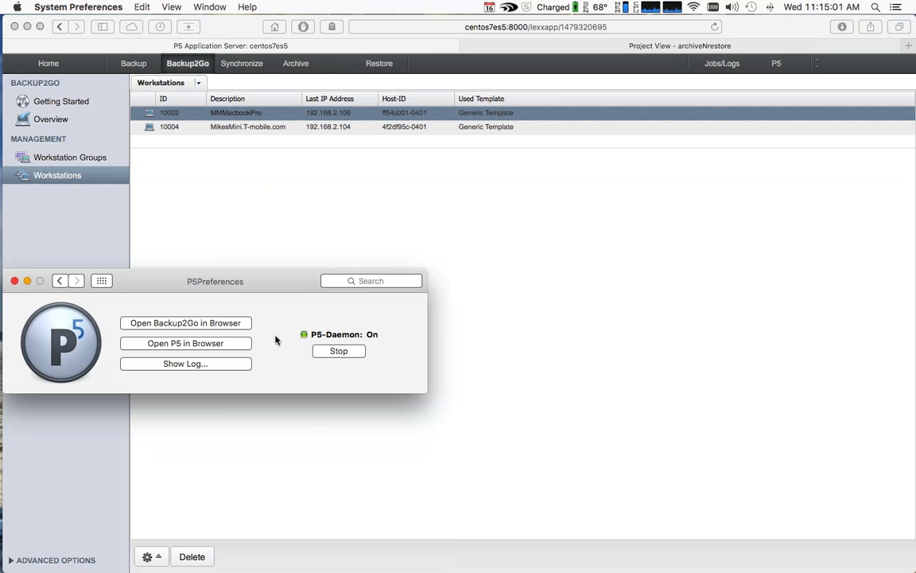
pyautogui.click(247, 323)
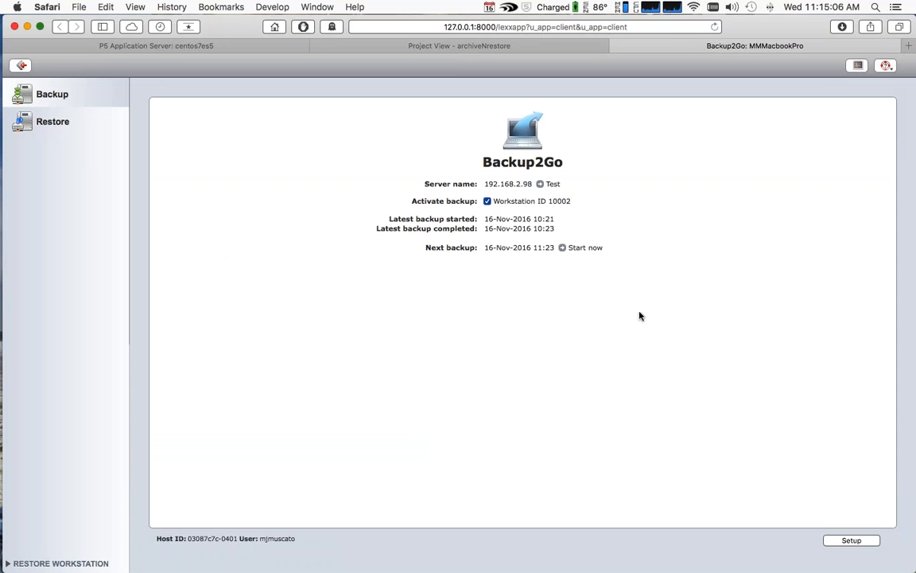
# Review the Data to Back Up and Backup Server settings in Backup2Go Setup, then quit setup unchanged
pyautogui.click(841, 541)
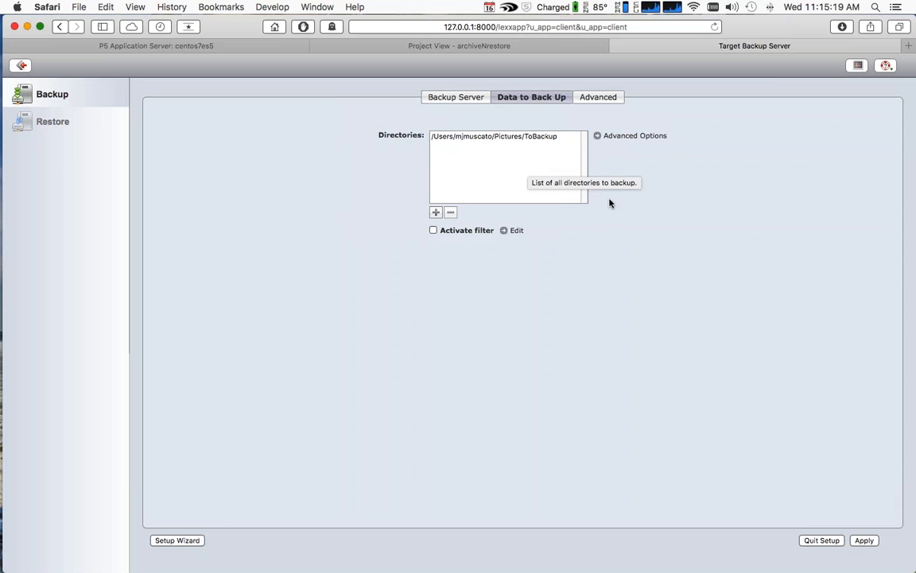
pyautogui.click(440, 98)
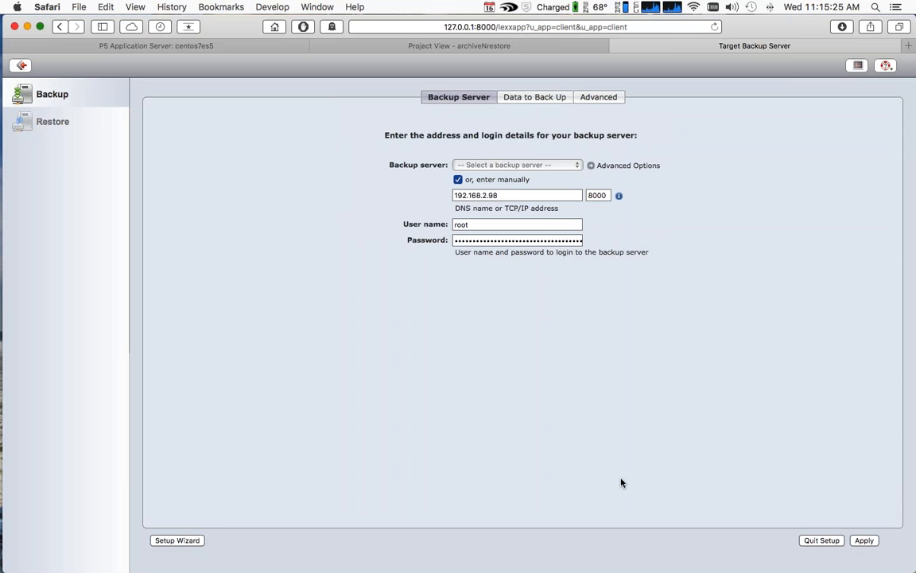
pyautogui.click(822, 540)
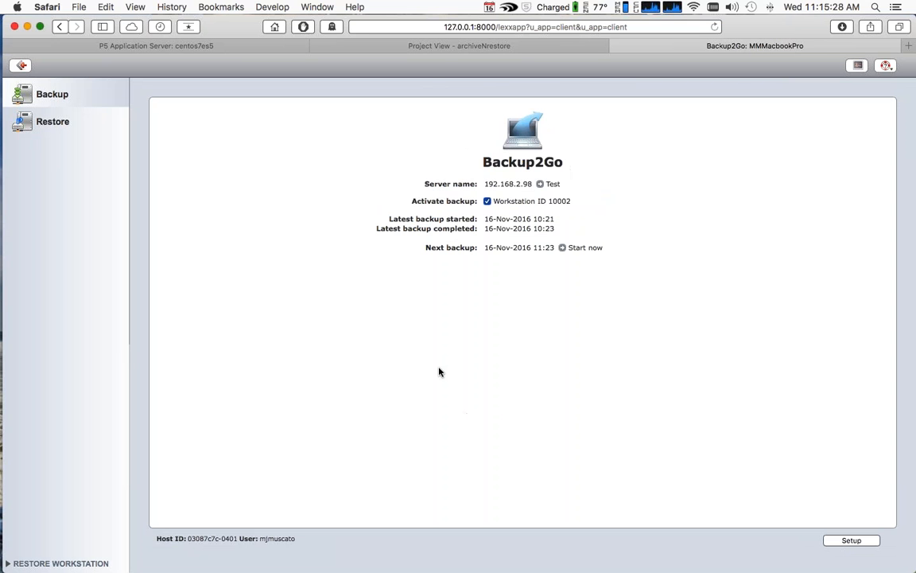
pyautogui.press('super+Tab')
pyautogui.press('super+Tab')
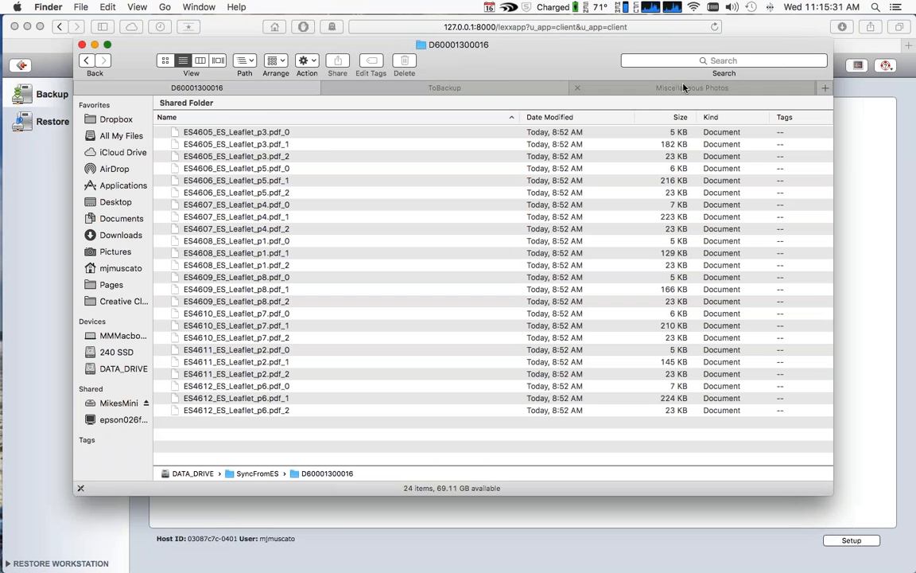
# Trash _9050047.JPG from the ToBackup folder and go to the Backup2Go client's Restore view
pyautogui.click(509, 88)
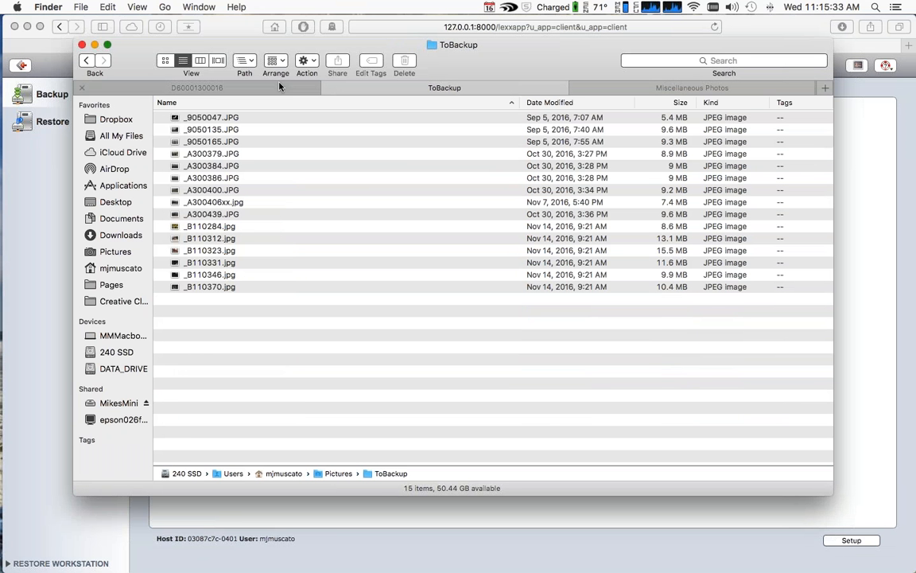
pyautogui.click(244, 119)
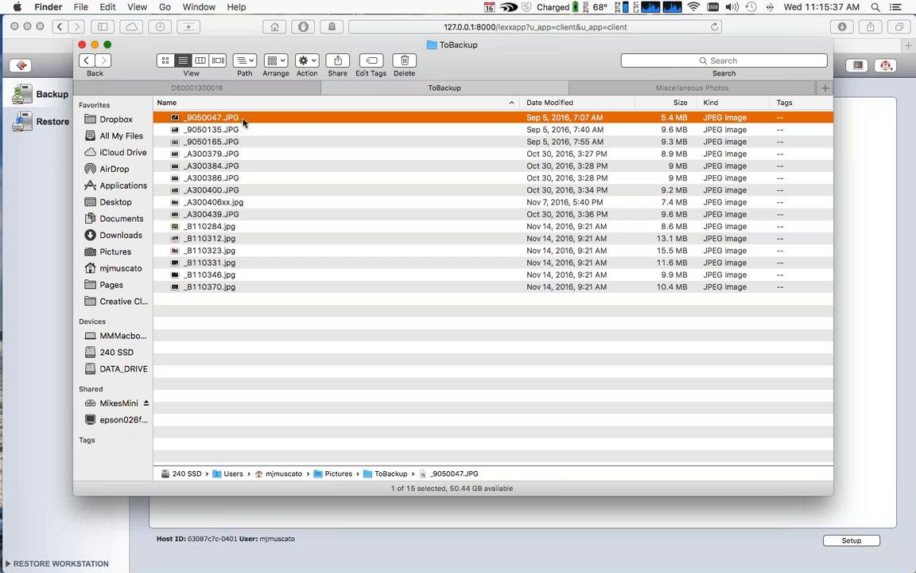
pyautogui.press('super+BackSpace')
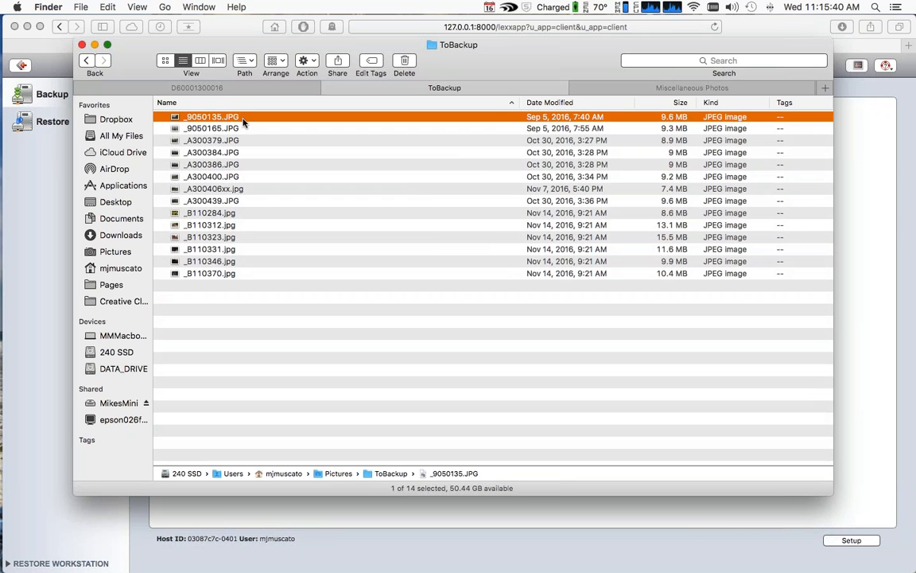
pyautogui.click(36, 237)
pyautogui.click(46, 126)
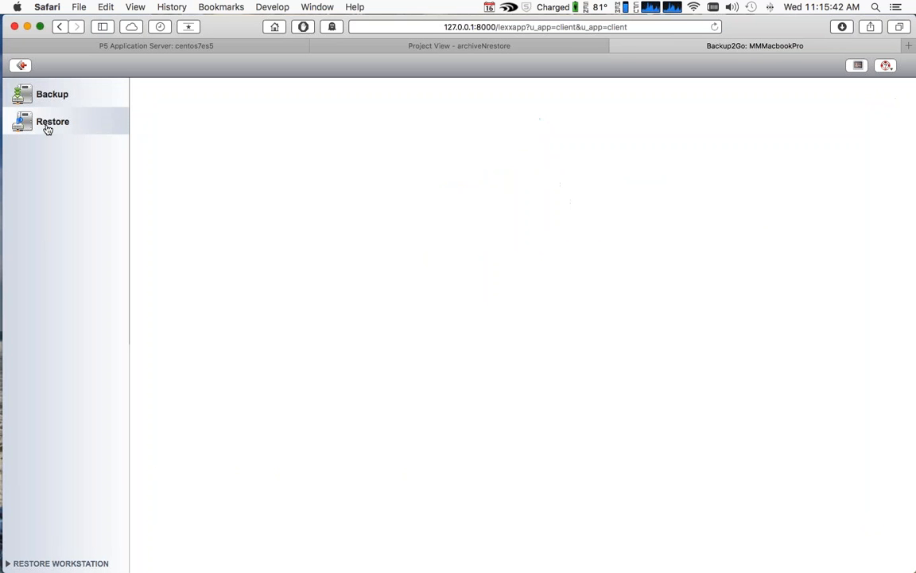
# Browse Users > user > Pictures > ToBackup in the backup and restore _9050047.JPG
pyautogui.click(162, 123)
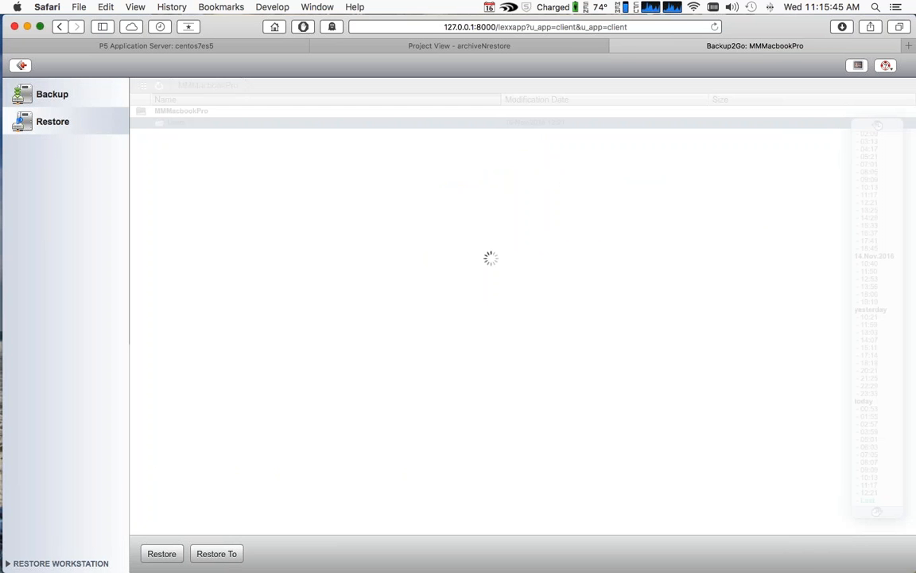
pyautogui.click(159, 123)
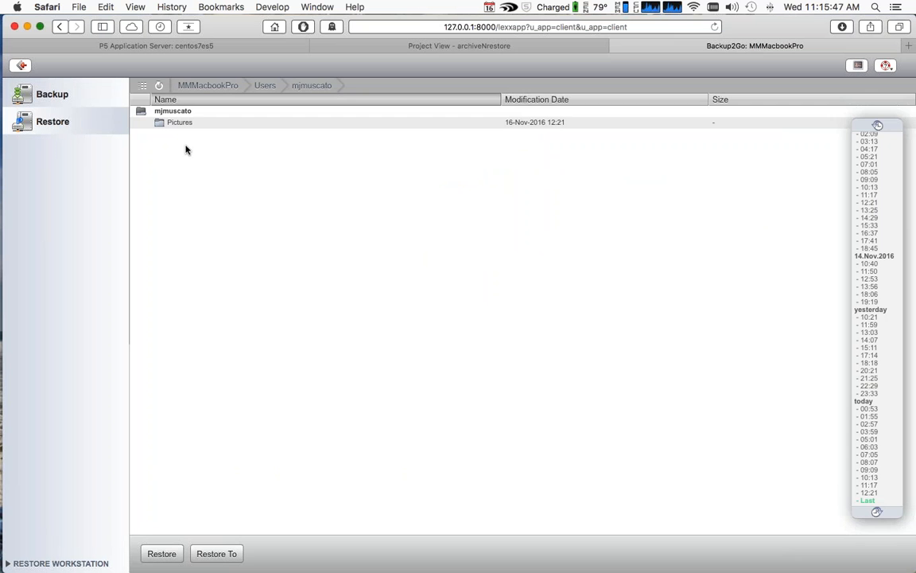
pyautogui.click(156, 122)
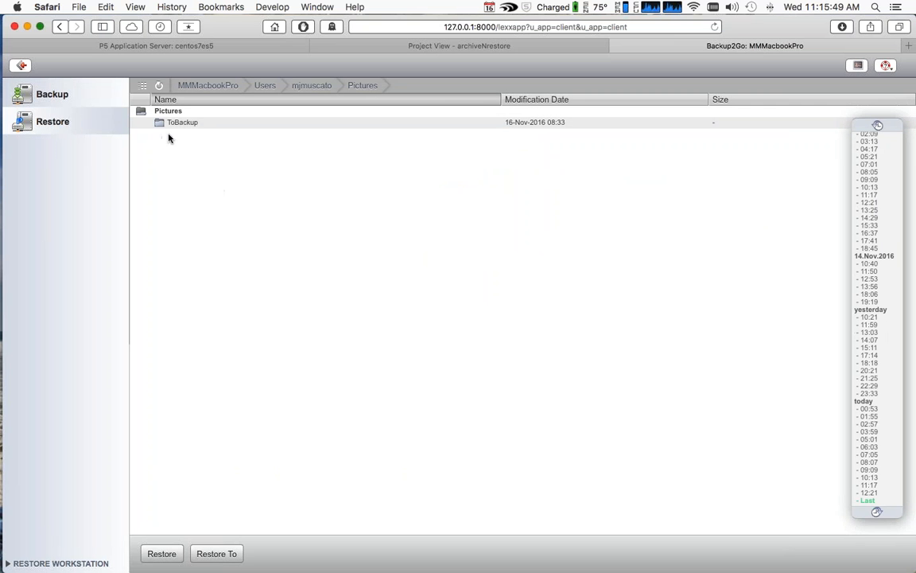
pyautogui.click(161, 124)
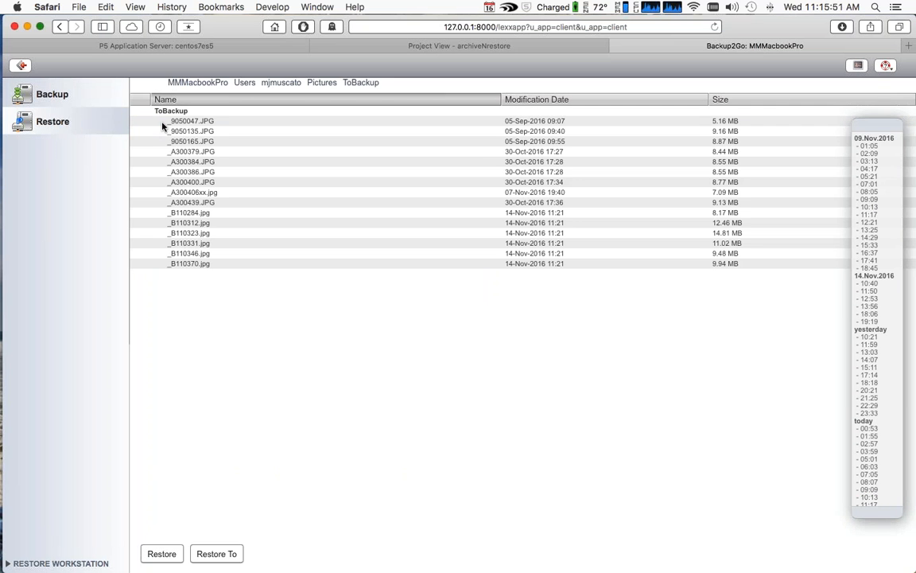
pyautogui.click(195, 122)
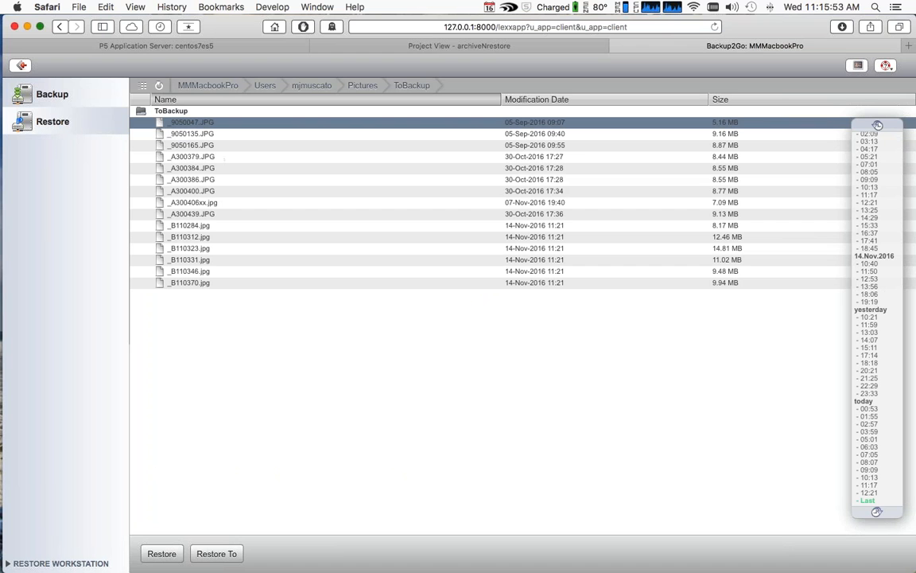
pyautogui.click(161, 554)
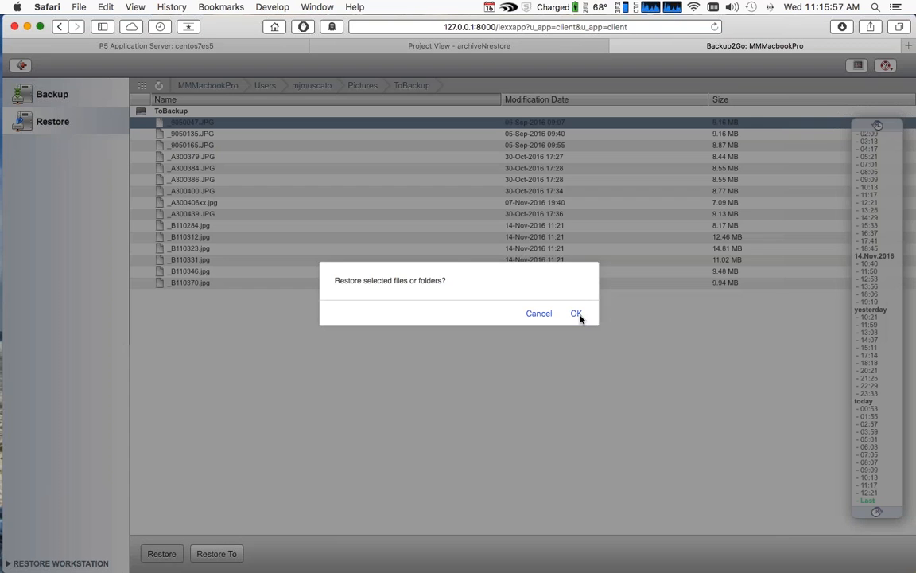
pyautogui.click(577, 314)
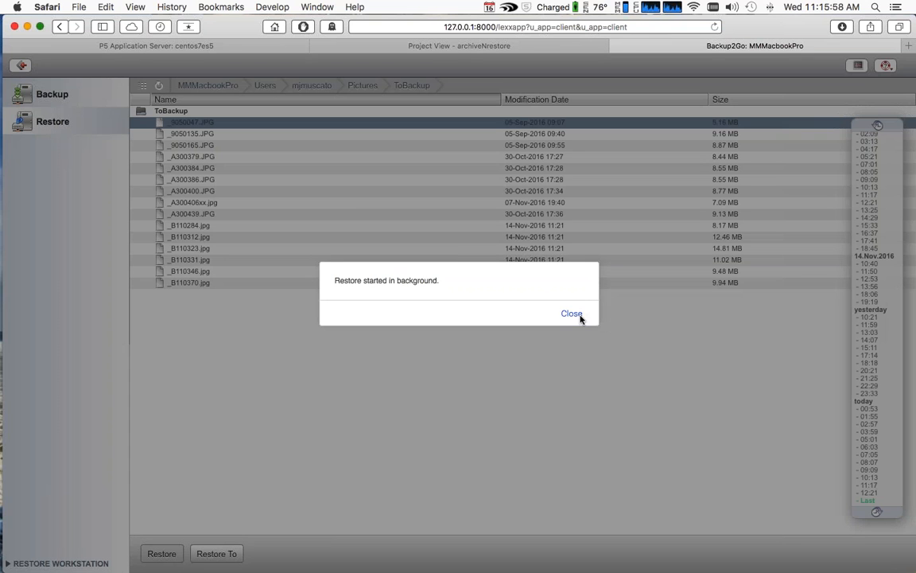
pyautogui.click(577, 373)
pyautogui.press('super+Tab')
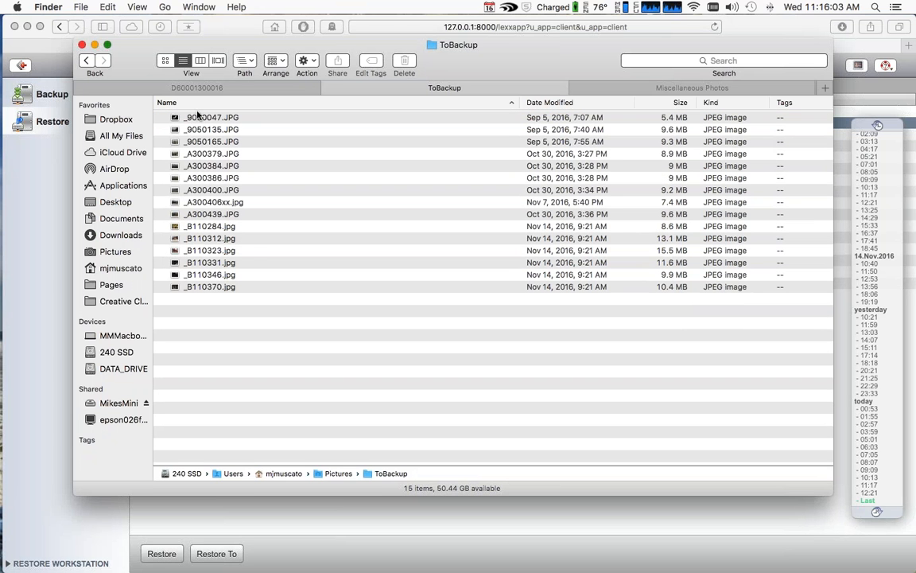
# Verify _9050047.JPG is back in ToBackup (15 images) and return to the browser
pyautogui.click(198, 117)
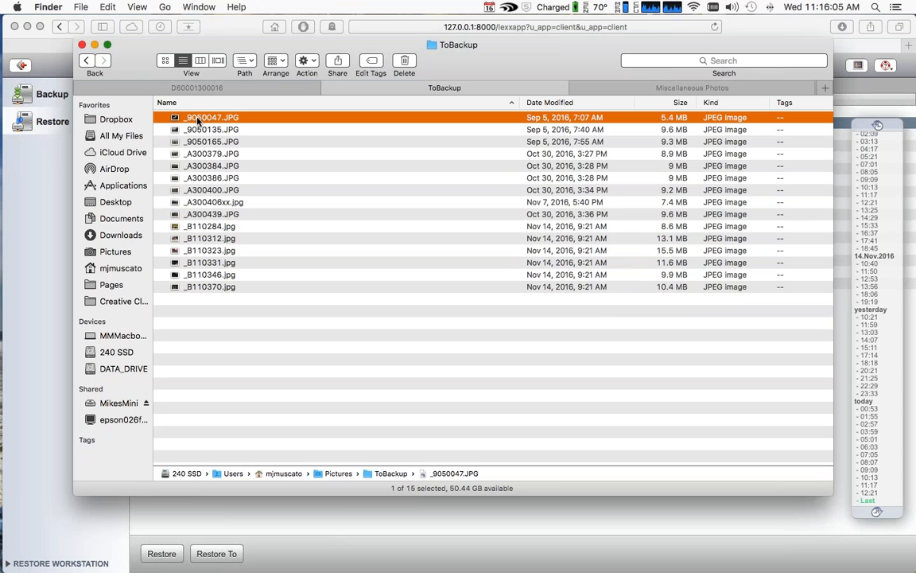
pyautogui.click(33, 228)
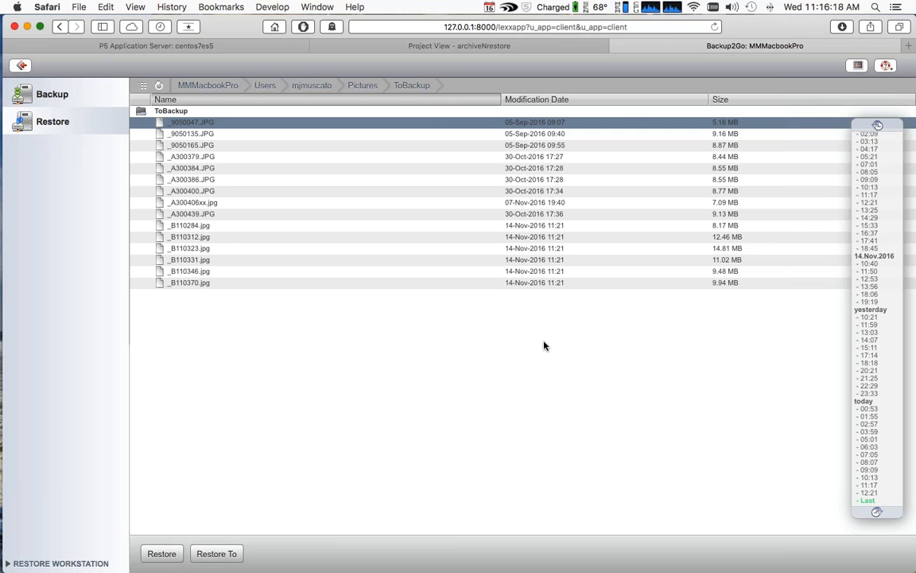
# Go to the P5 Application Server: centos7es5 page, then the DALIM ES project view
pyautogui.click(183, 43)
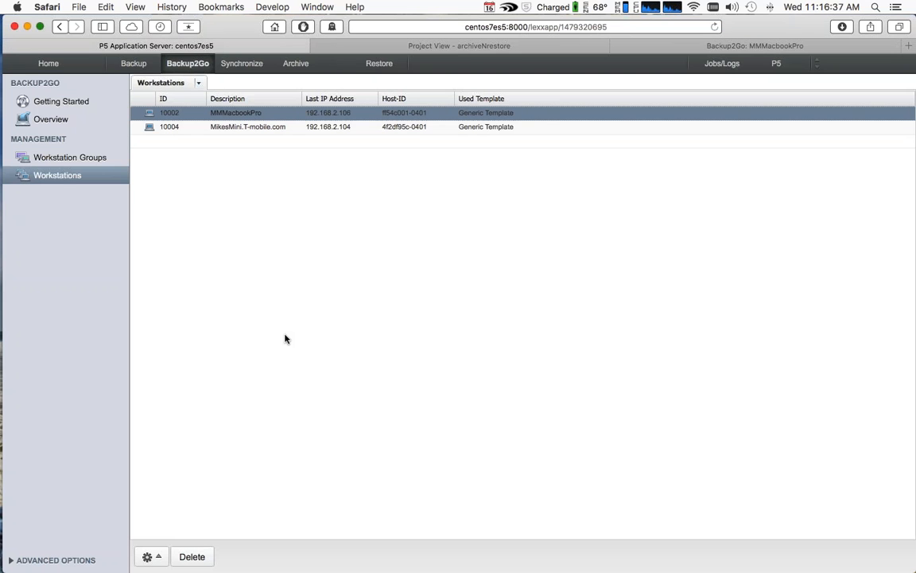
pyautogui.click(530, 44)
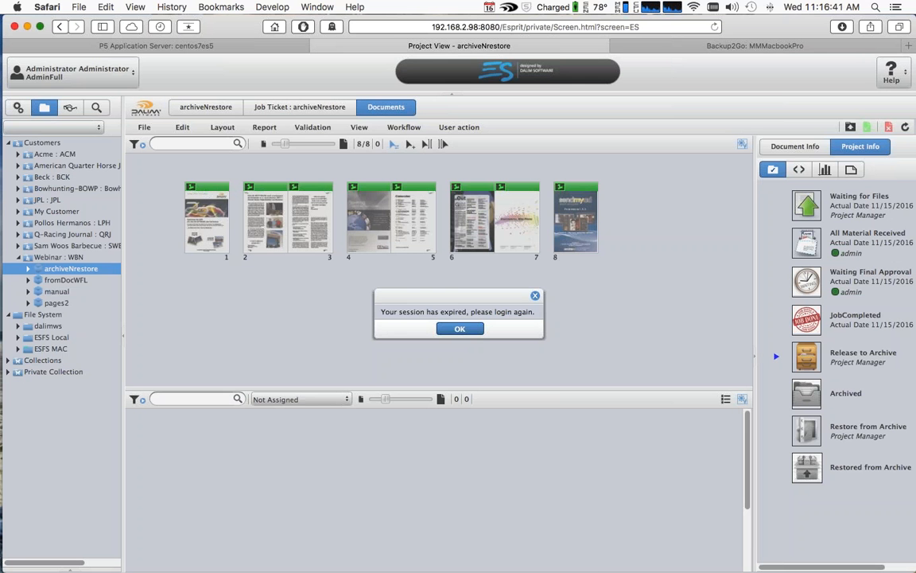
# Dismiss the session-expired prompt and load the DALIM web service admin page via the URL
pyautogui.press('Return')
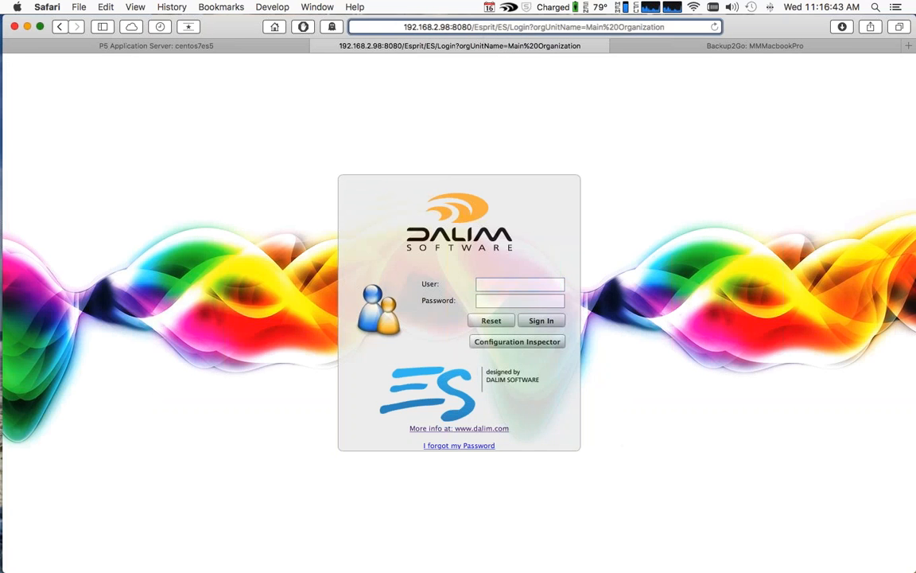
pyautogui.click(493, 26)
pyautogui.press('Right')
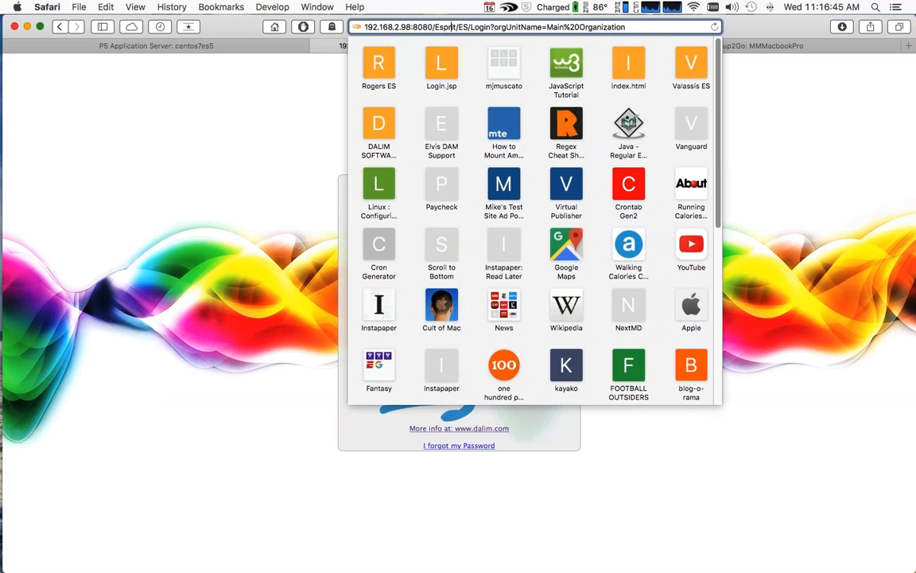
pyautogui.moveTo(435, 26); pyautogui.dragTo(476, 82)
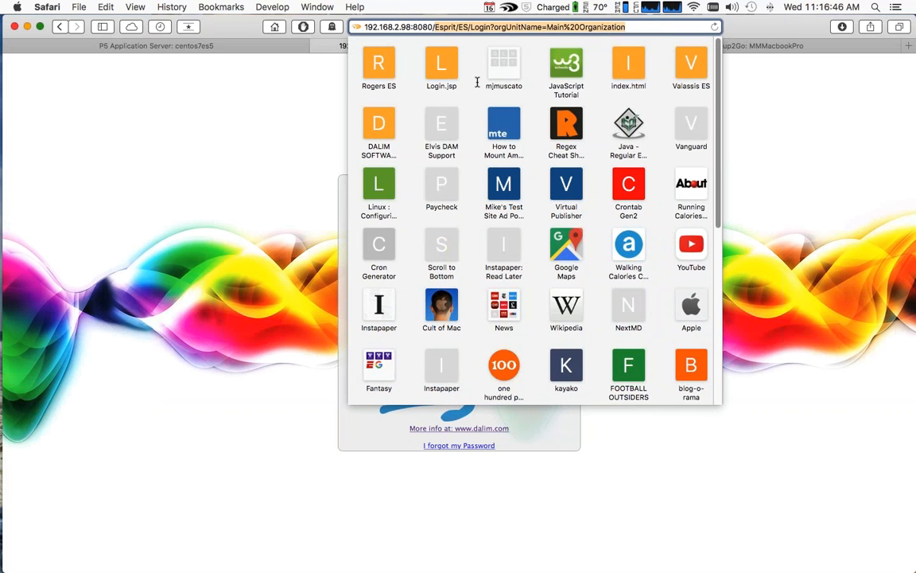
pyautogui.press('BackSpace')
pyautogui.write('dal')
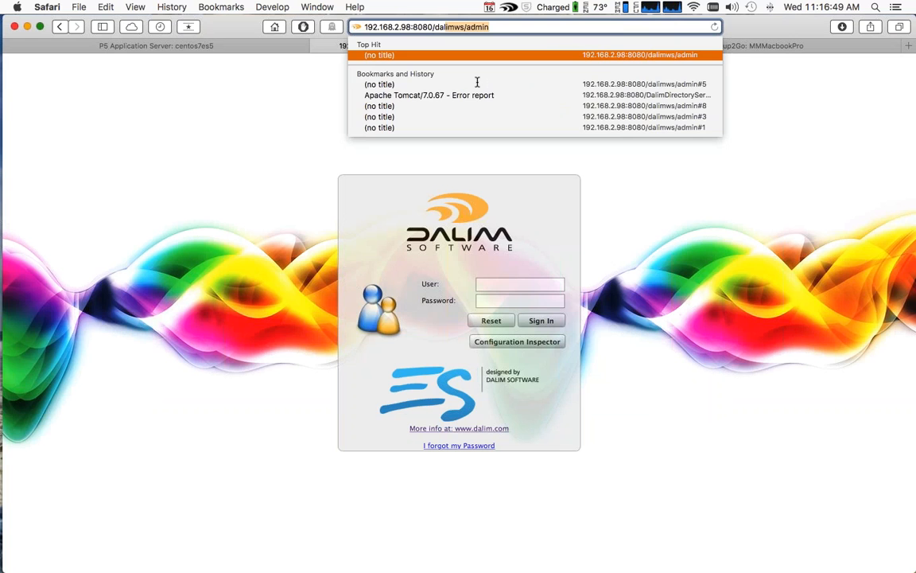
pyautogui.press('Return')
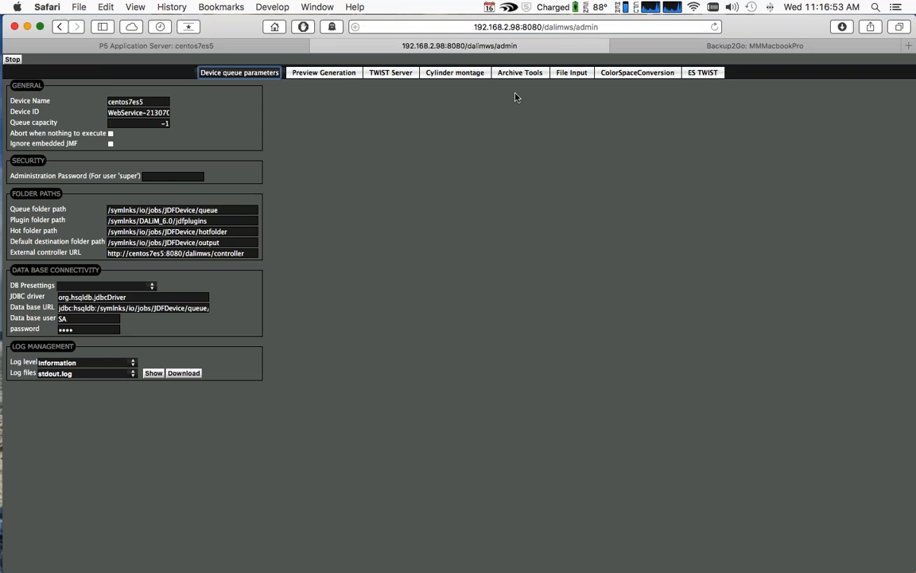
# Test the Archiware P5 archive connection until it reports v5.3.3 Client OK
pyautogui.click(519, 72)
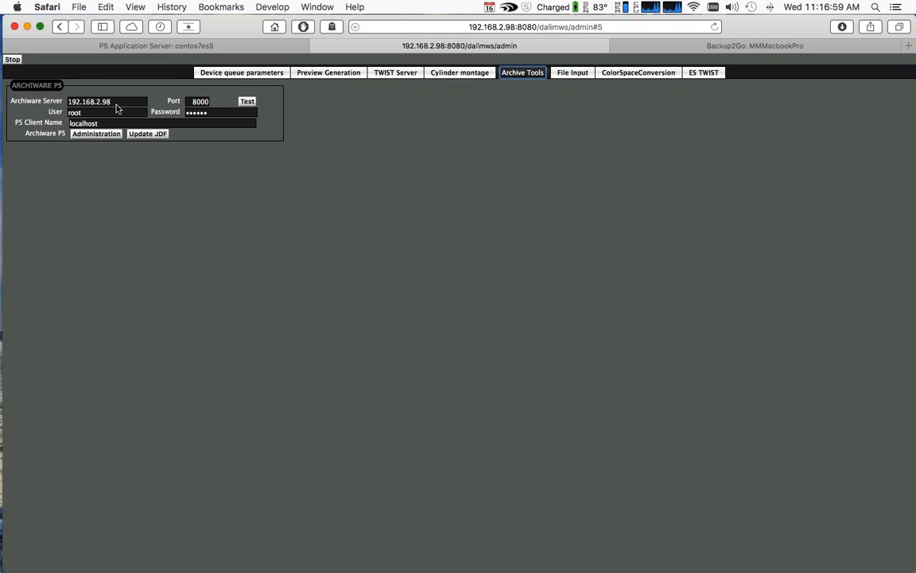
pyautogui.click(102, 44)
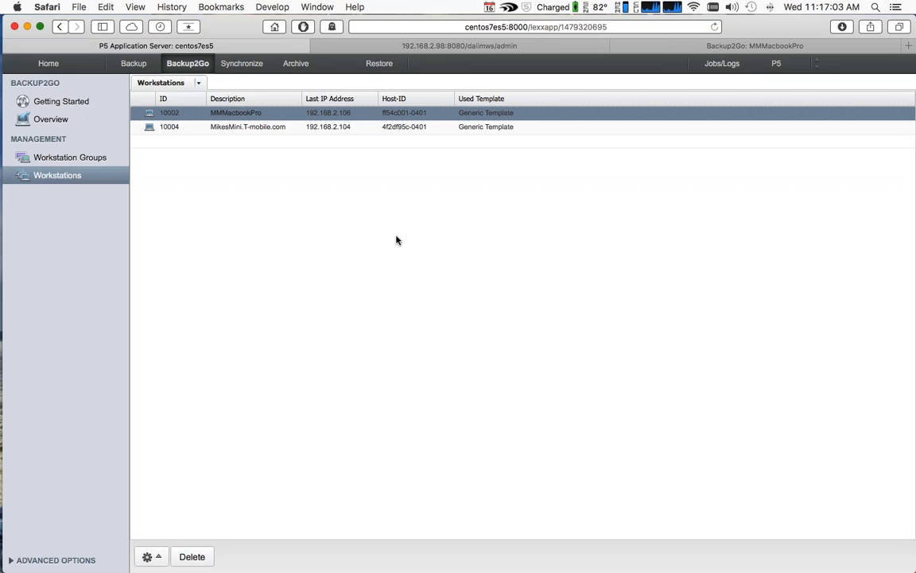
pyautogui.click(476, 47)
pyautogui.click(247, 102)
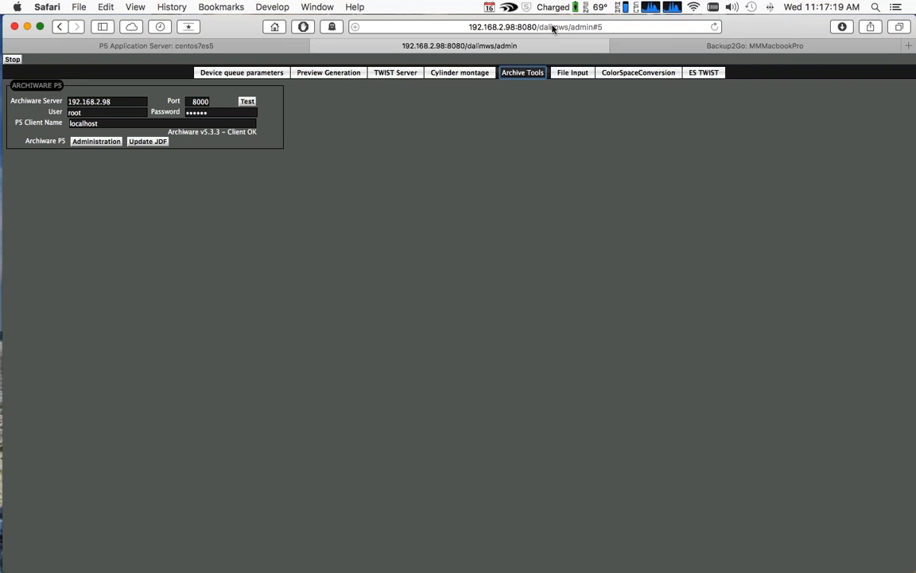
# Load the server's root address 192.168.2.98:8080/
pyautogui.click(400, 24)
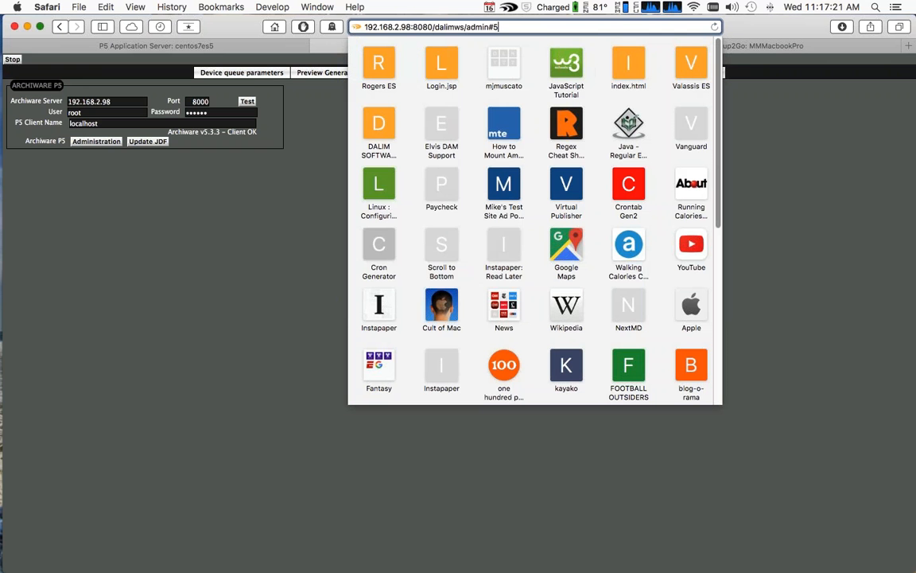
pyautogui.hotkey('alt', 'shift', 'Left')
pyautogui.hotkey('alt', 'shift', 'Left')
pyautogui.hotkey('alt', 'shift', 'Left')
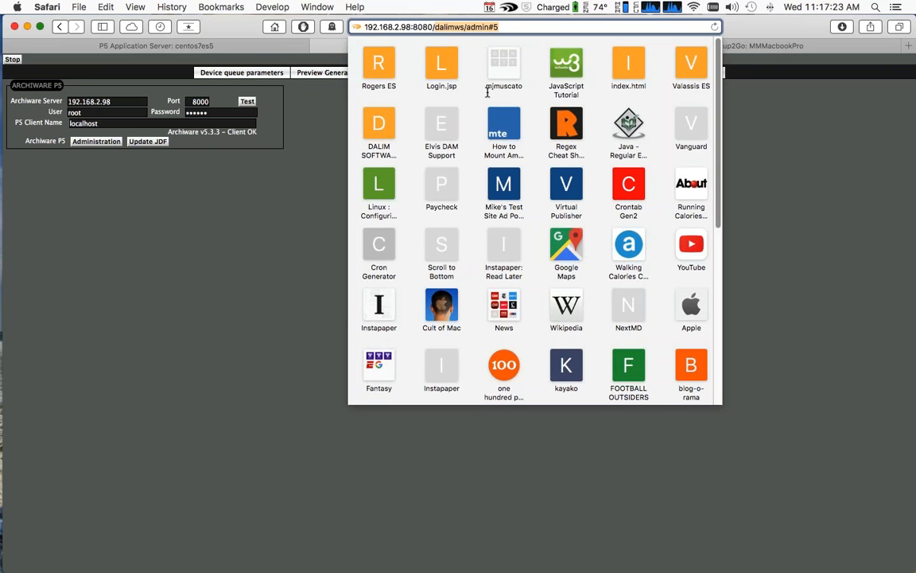
pyautogui.press('BackSpace')
pyautogui.press('Return')
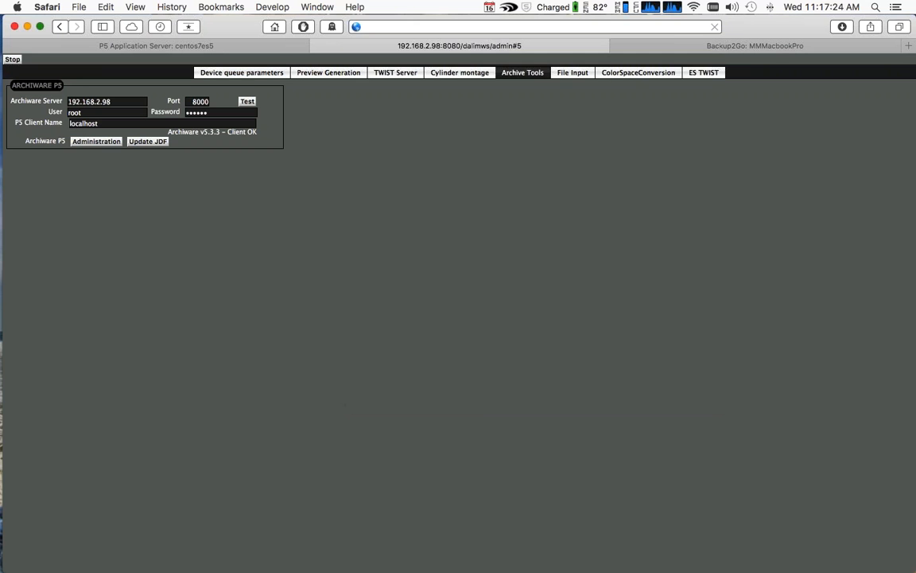
# Sign in to DALIM ES with the saved administrator login
pyautogui.click(410, 274)
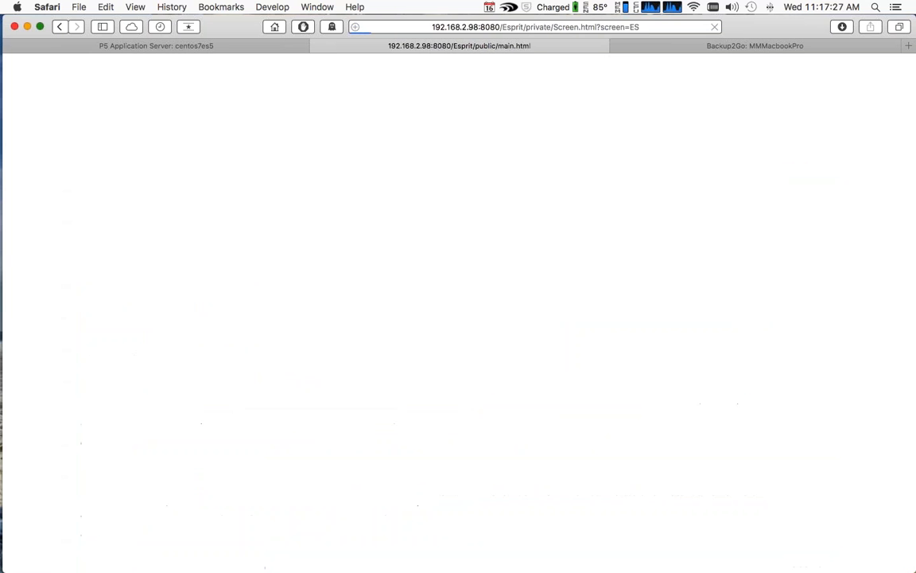
pyautogui.press('Down')
pyautogui.press('Return')
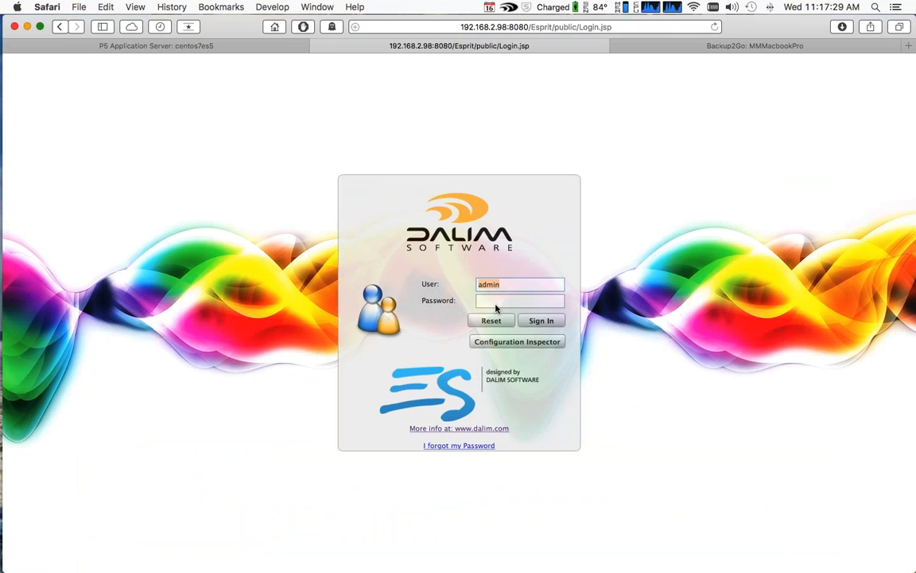
pyautogui.press('Return')
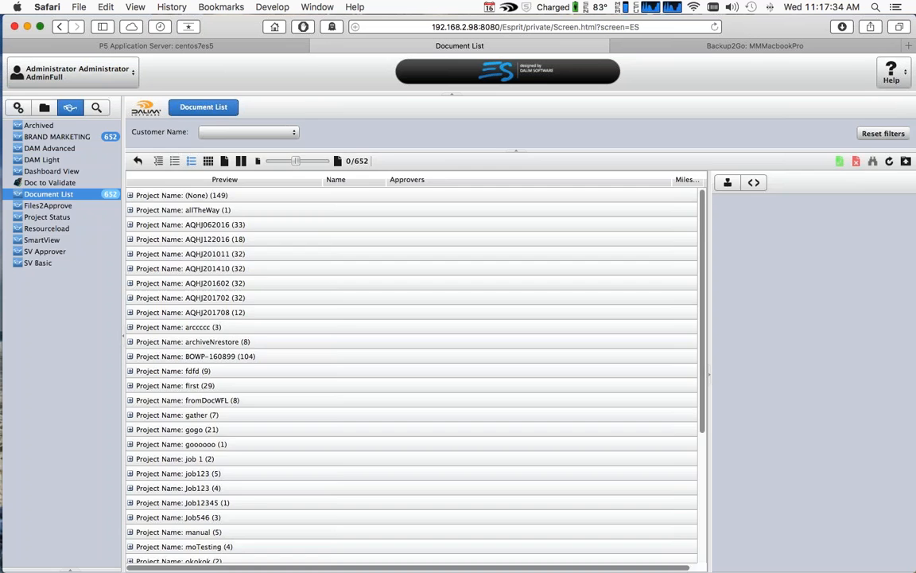
pyautogui.click(18, 105)
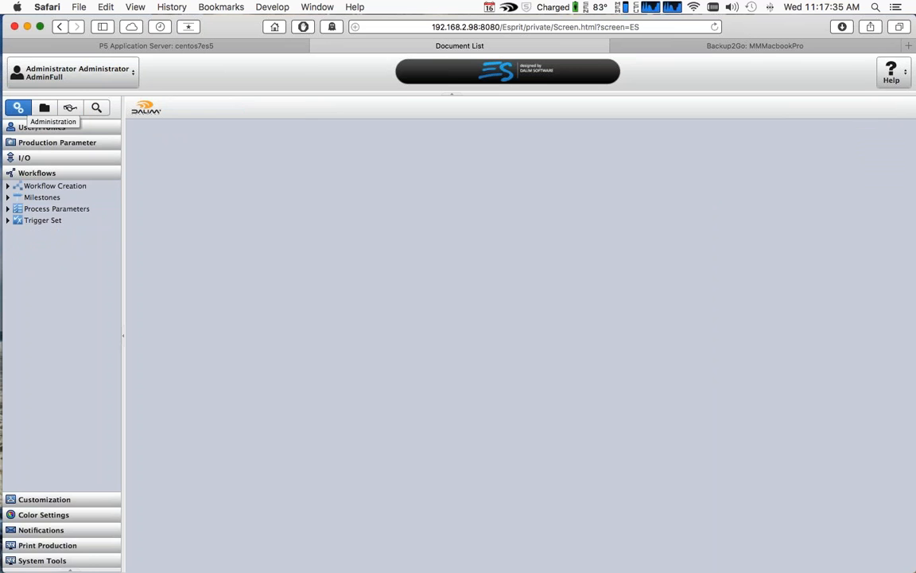
pyautogui.click(90, 560)
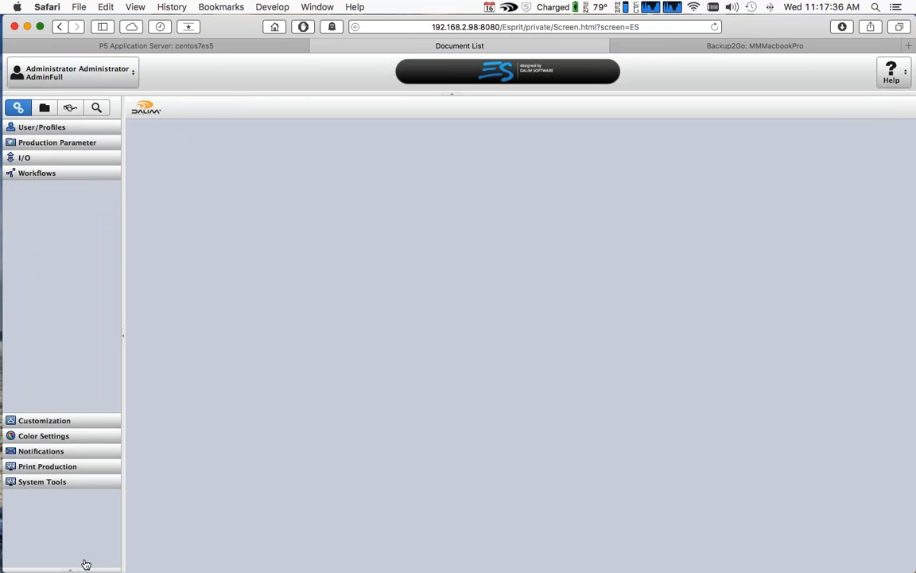
pyautogui.click(46, 309)
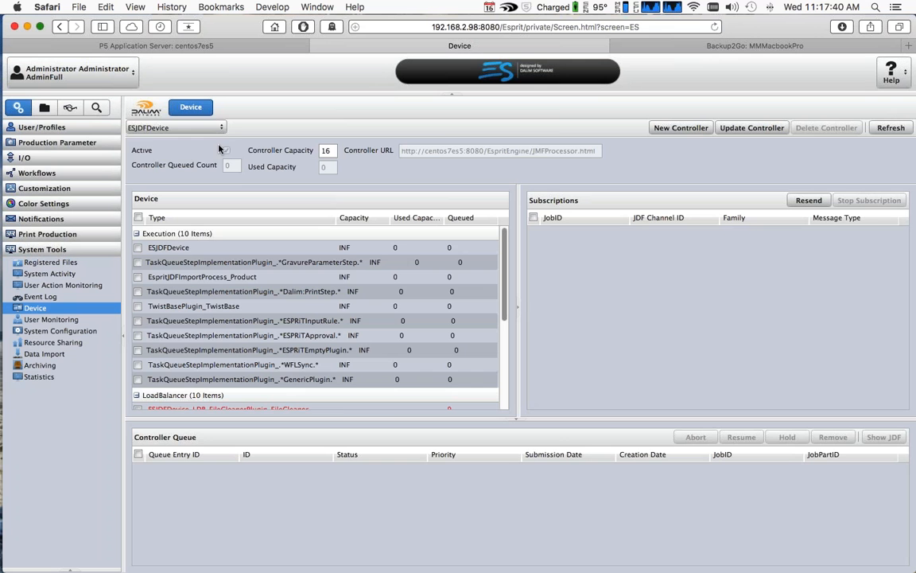
pyautogui.click(197, 128)
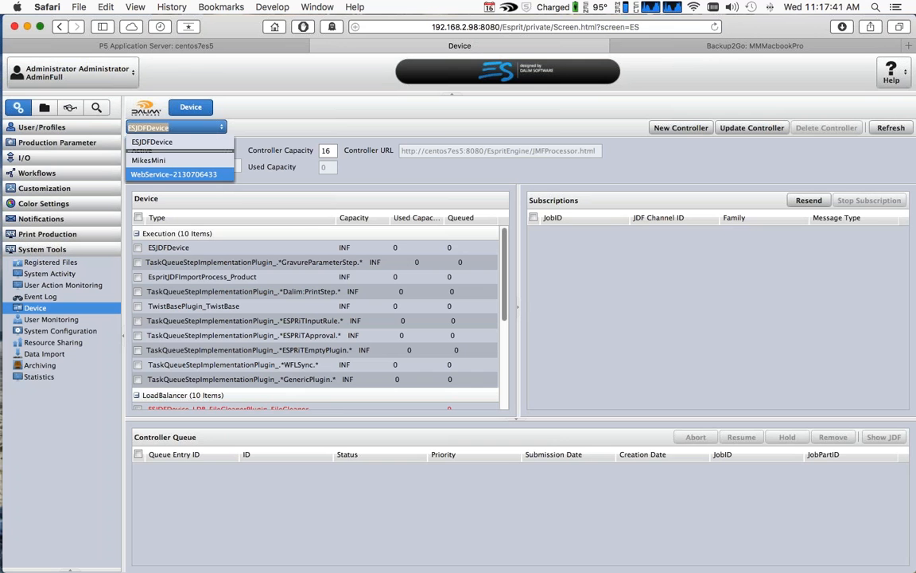
pyautogui.click(175, 173)
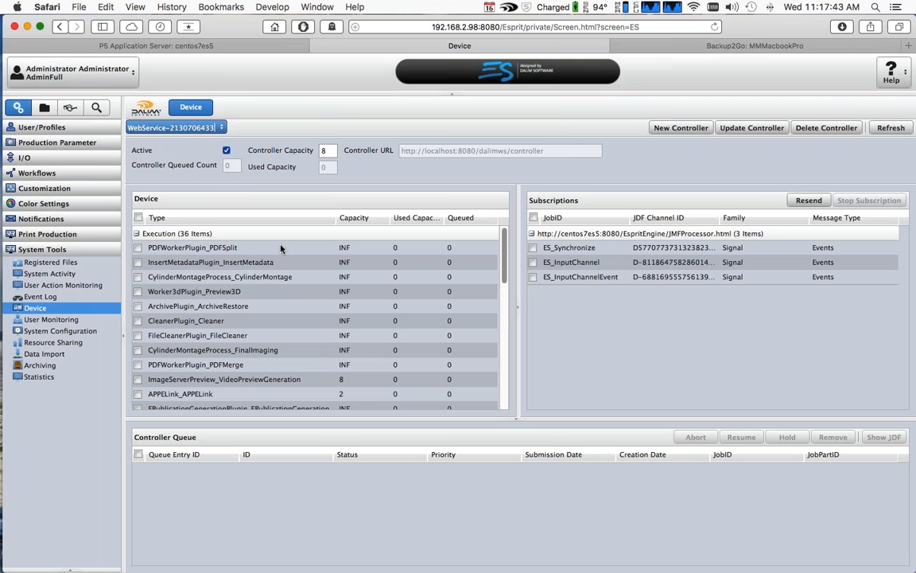
pyautogui.click(168, 309)
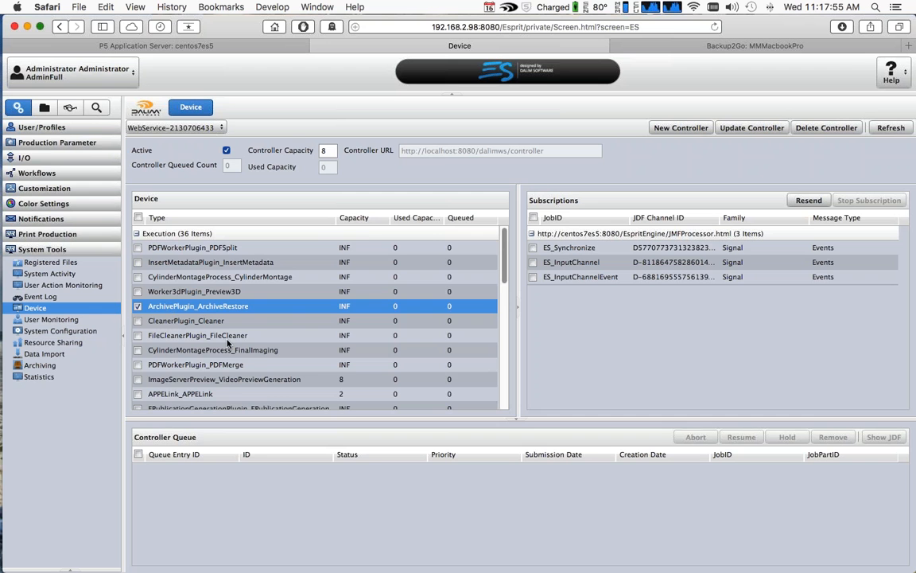
# Review the ETwistServerPlugin and DigitalDelivery devices, then go to Workflows administration
pyautogui.scroll(-3, 227, 343)
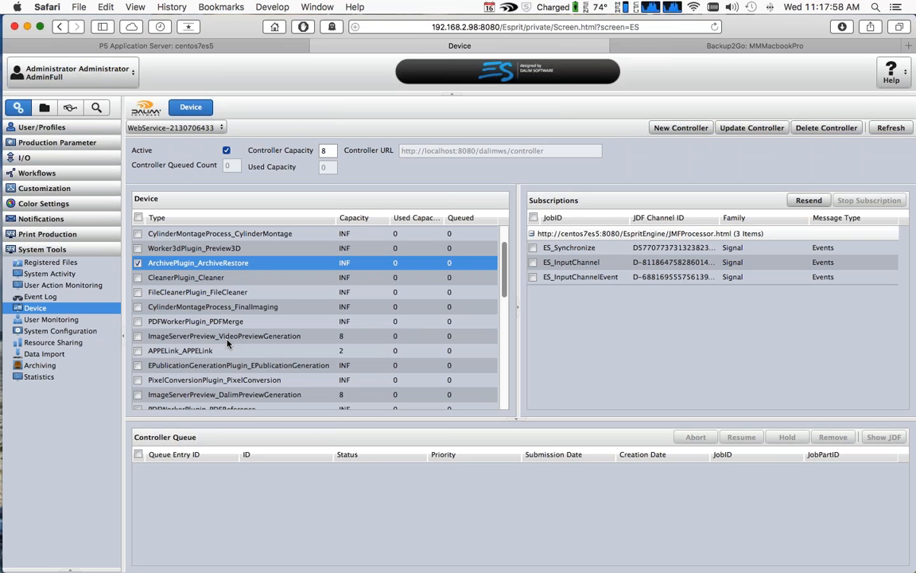
pyautogui.scroll(-7, 228, 343)
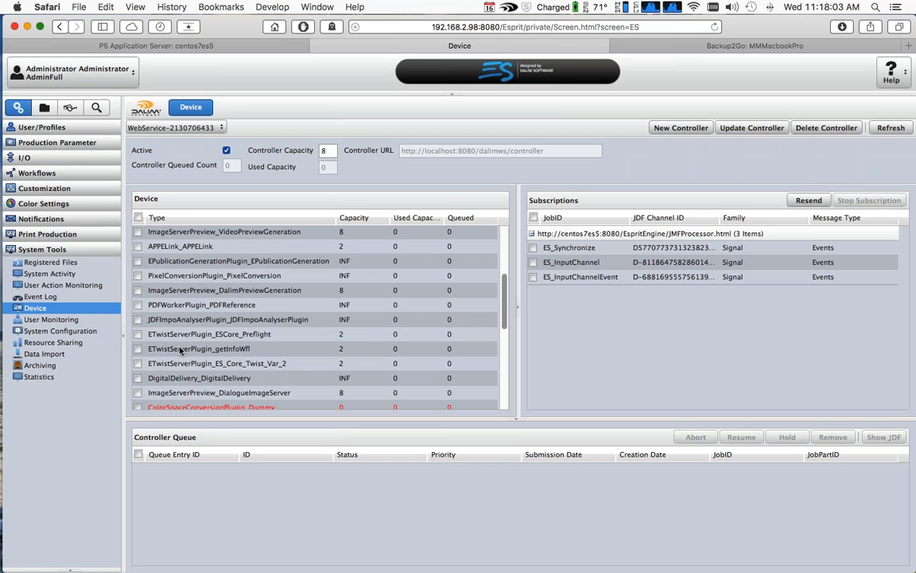
pyautogui.click(181, 351)
pyautogui.click(210, 363)
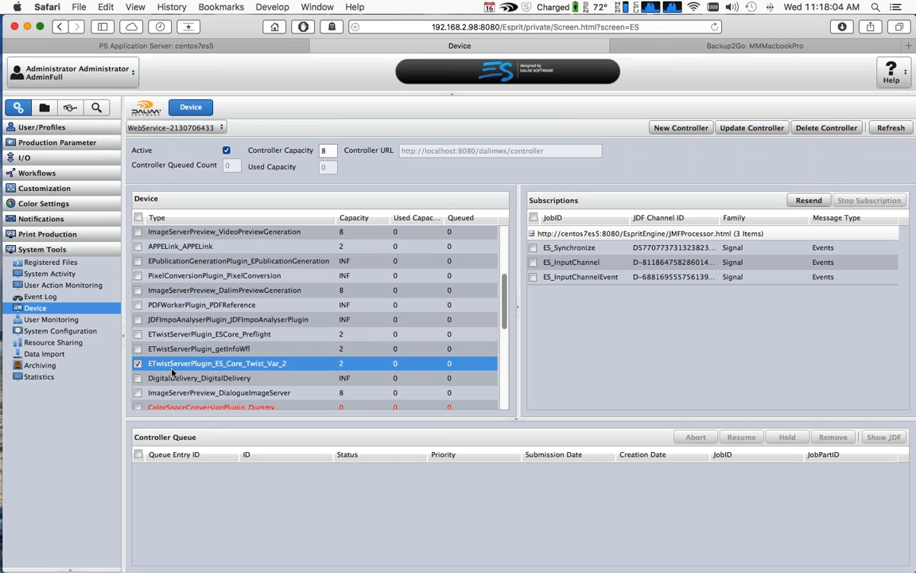
pyautogui.click(238, 380)
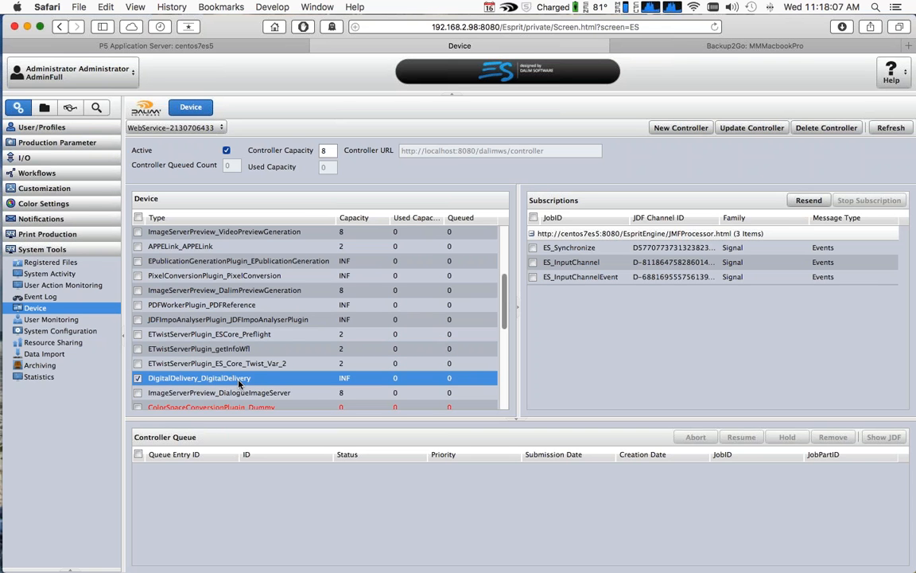
pyautogui.scroll(5, 290, 349)
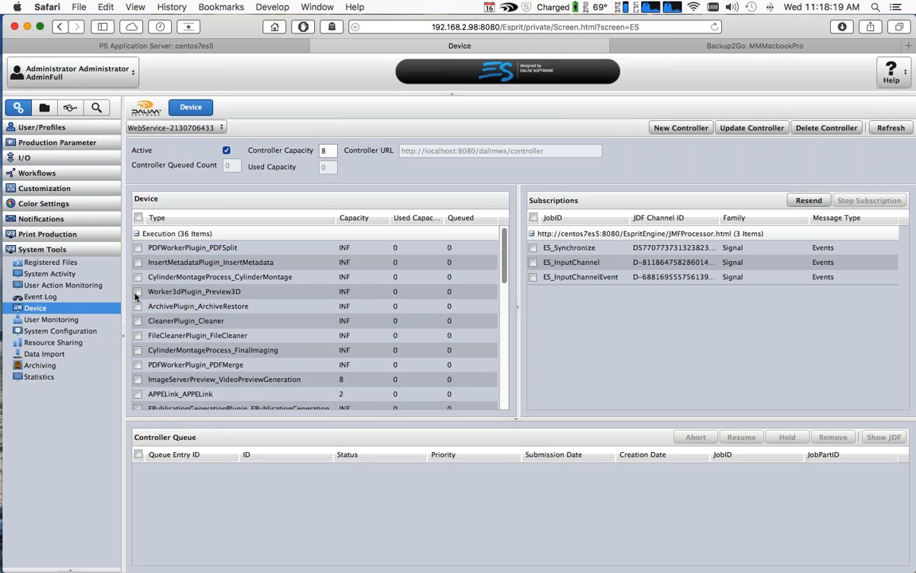
pyautogui.click(36, 172)
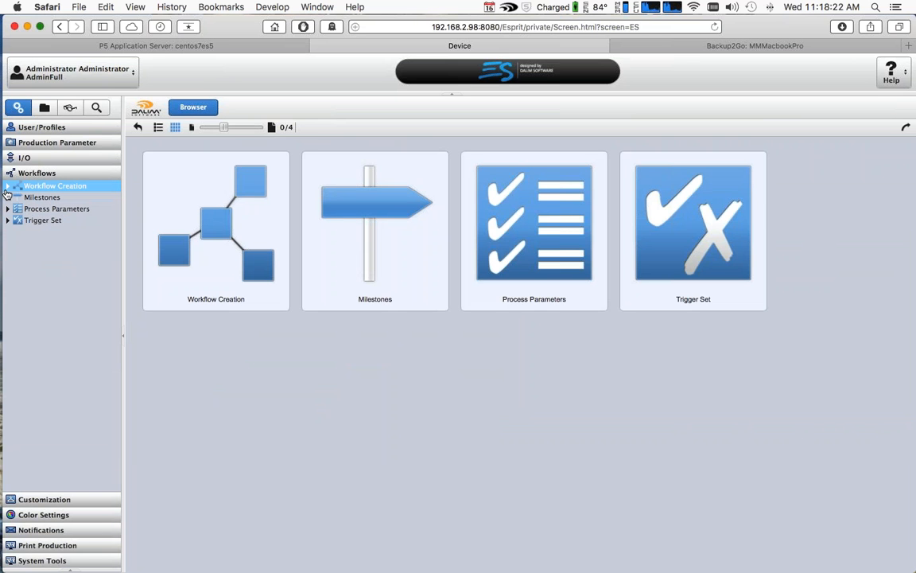
# List the document workflows and try adding, then removing, a second Archive step in Action Archive
pyautogui.click(7, 187)
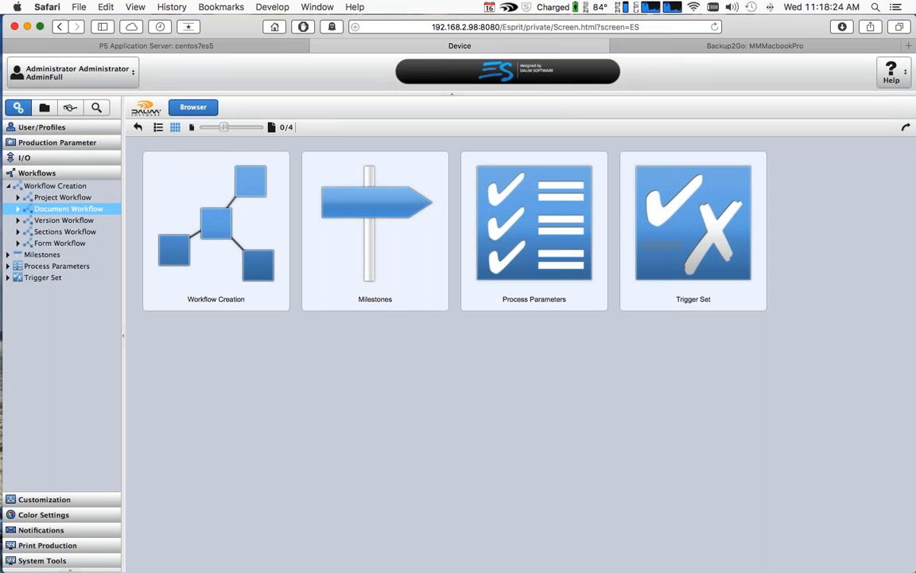
pyautogui.click(19, 211)
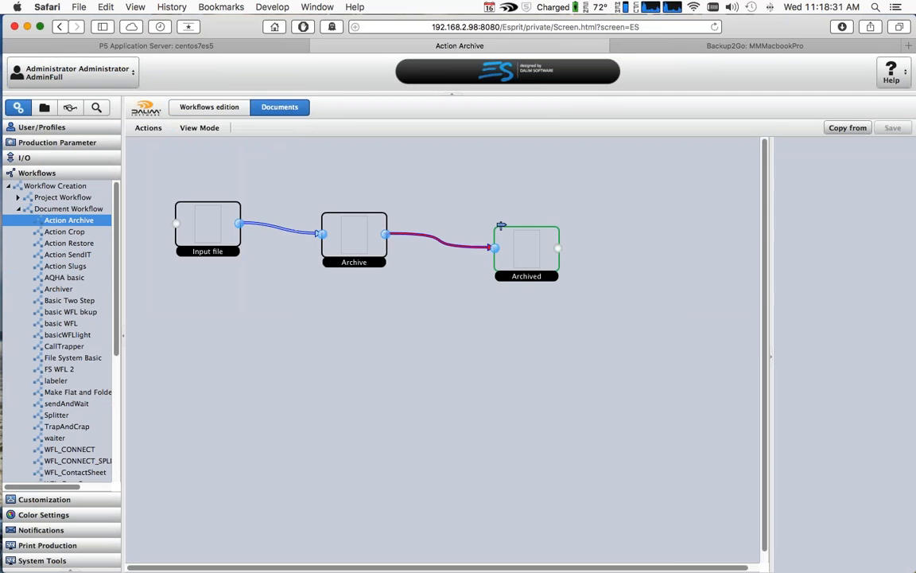
pyautogui.click(817, 310)
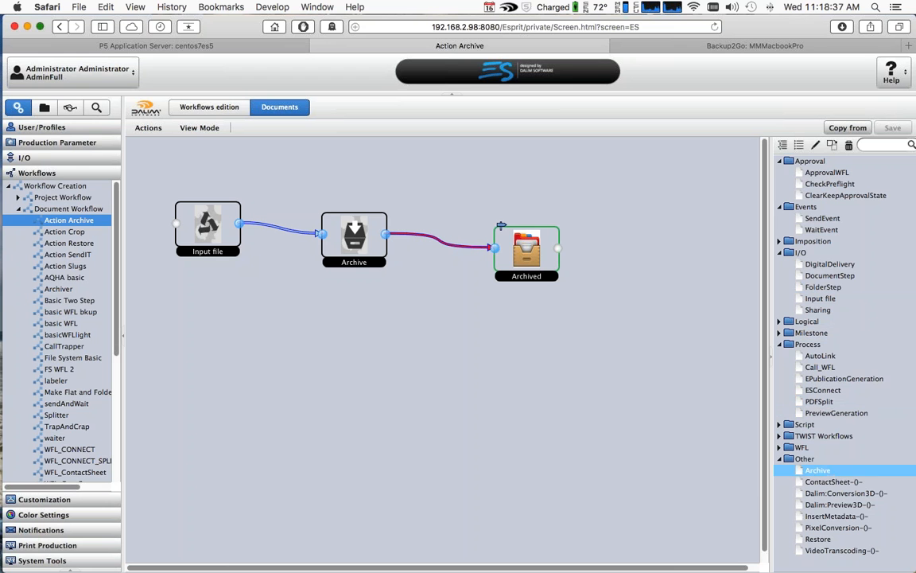
pyautogui.moveTo(818, 470); pyautogui.dragTo(345, 434)
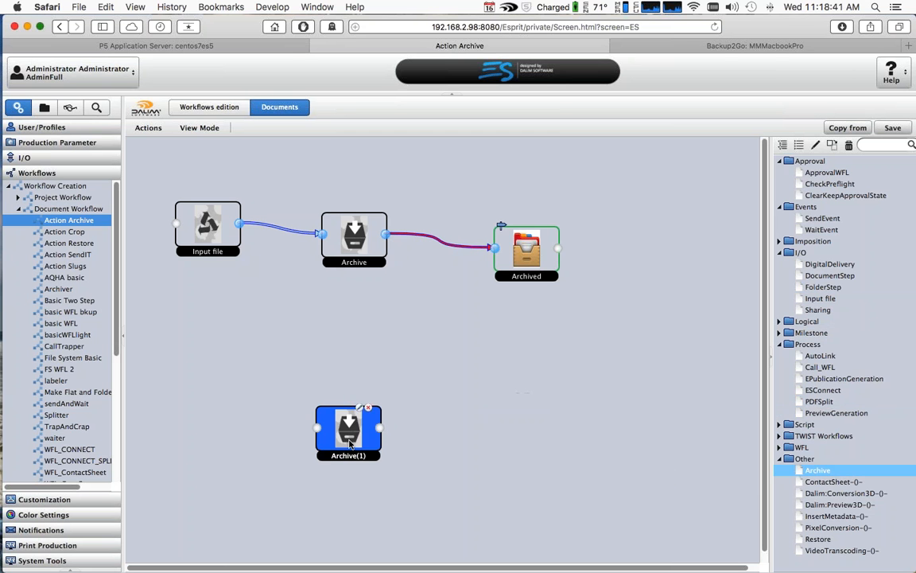
pyautogui.press('Delete')
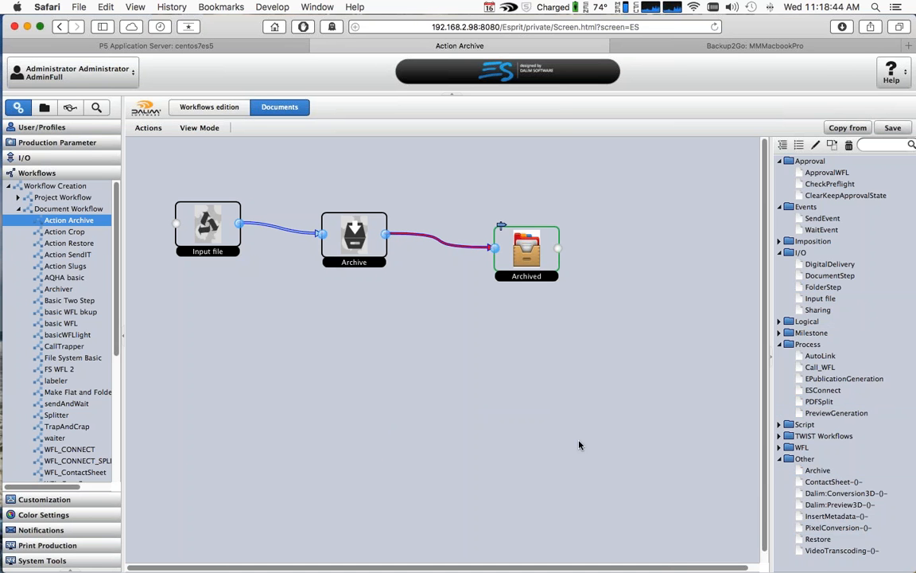
# Open Action Restore, discarding changes, and review its Restore step's parameters and status options
pyautogui.click(70, 243)
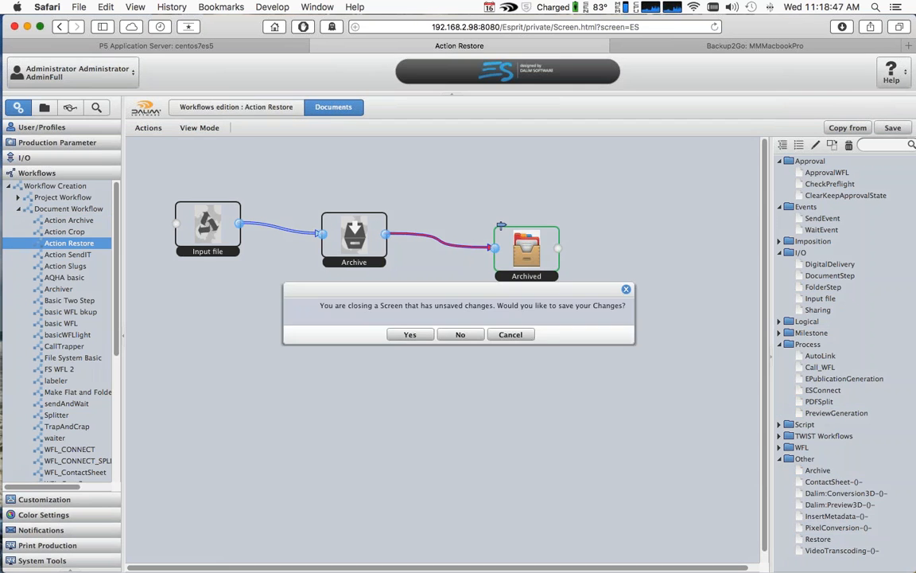
pyautogui.click(462, 335)
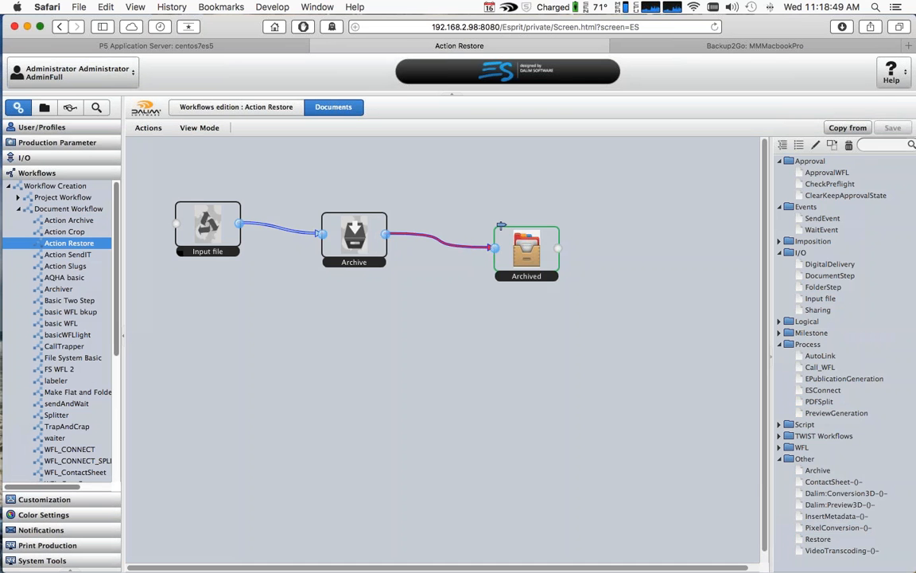
pyautogui.click(371, 298)
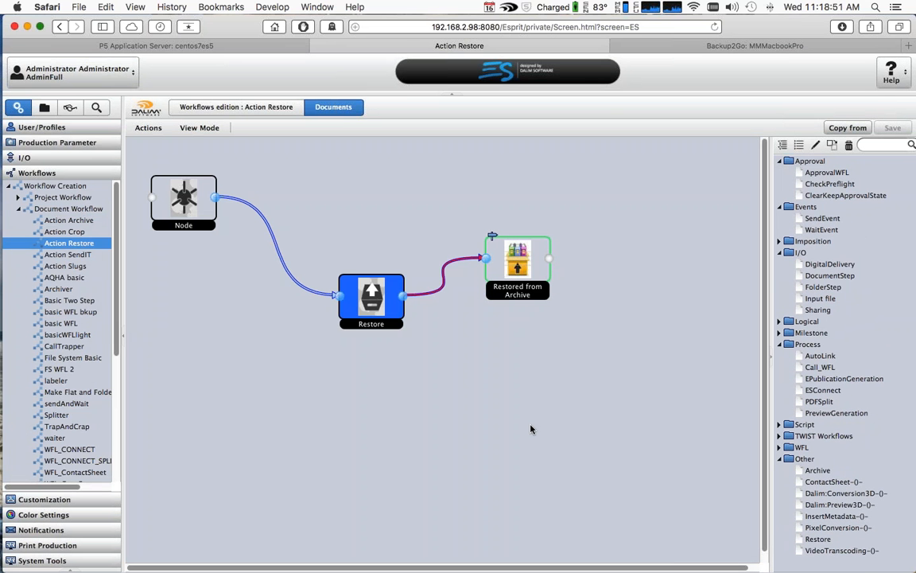
pyautogui.click(383, 276)
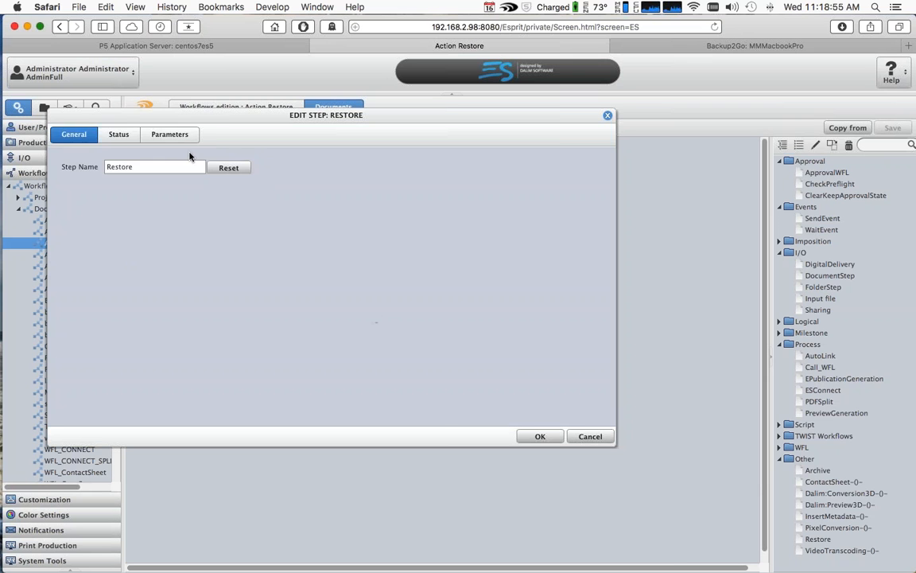
pyautogui.click(170, 134)
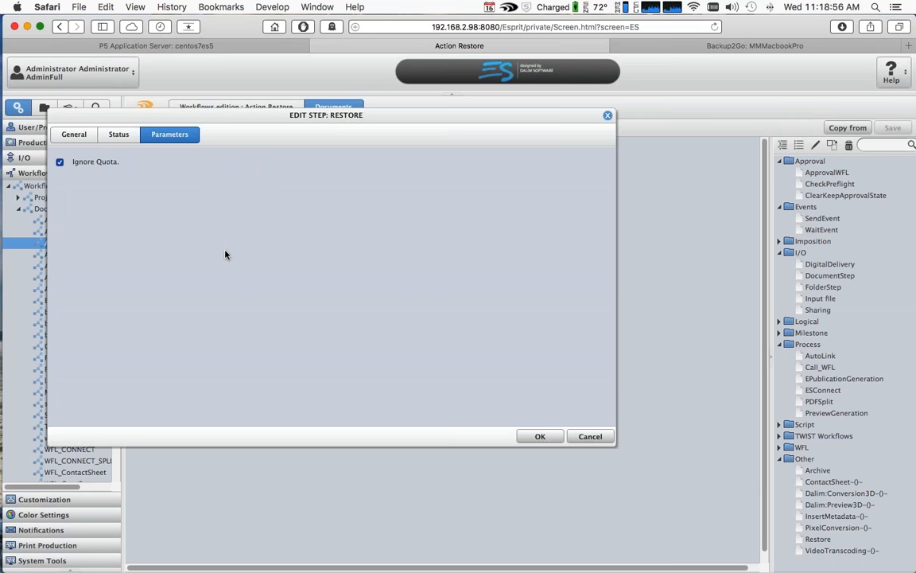
pyautogui.click(119, 134)
pyautogui.moveTo(168, 115); pyautogui.dragTo(339, 166)
pyautogui.click(339, 188)
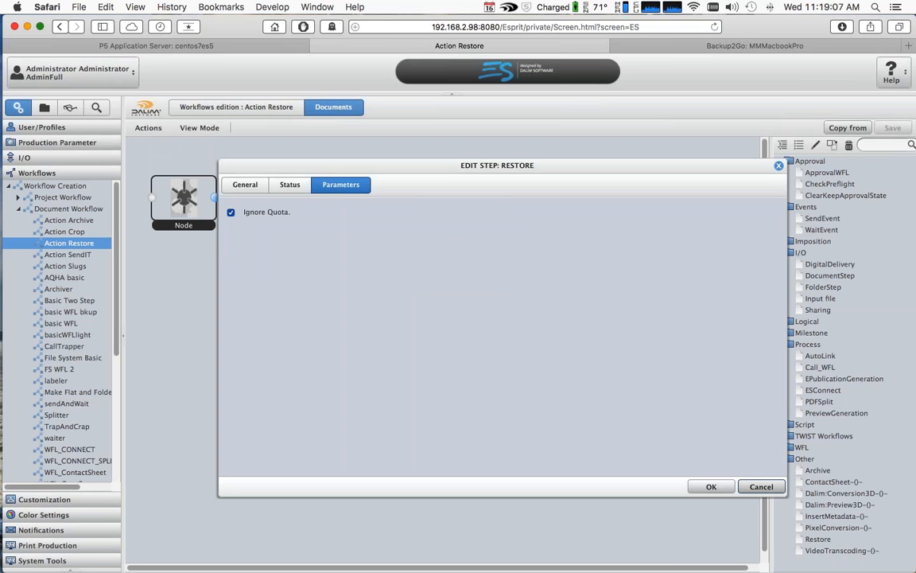
pyautogui.click(761, 486)
pyautogui.click(625, 465)
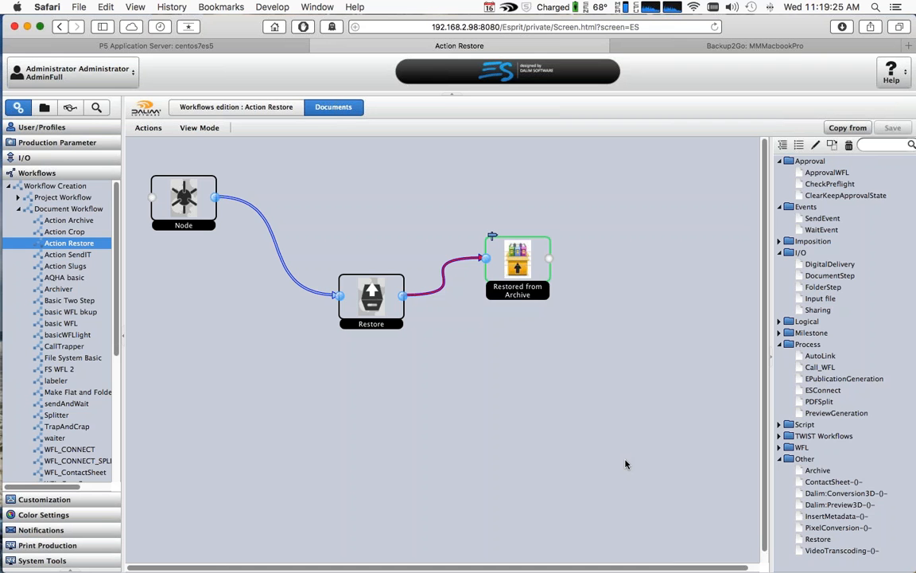
# Back in Action Archive, inspect the Archive step's status triggers and cancel without saving
pyautogui.press('Up')
pyautogui.press('Up')
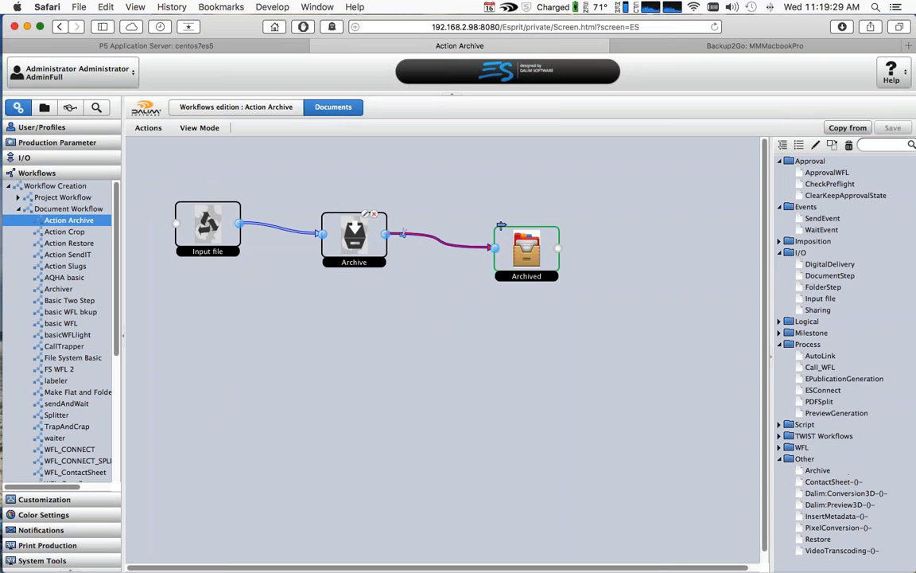
pyautogui.doubleClick(347, 233)
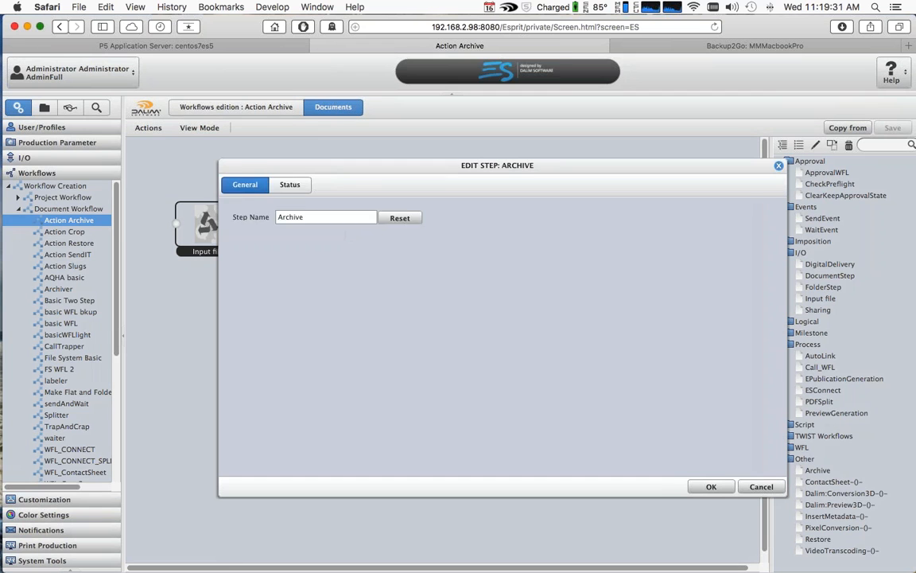
pyautogui.click(289, 185)
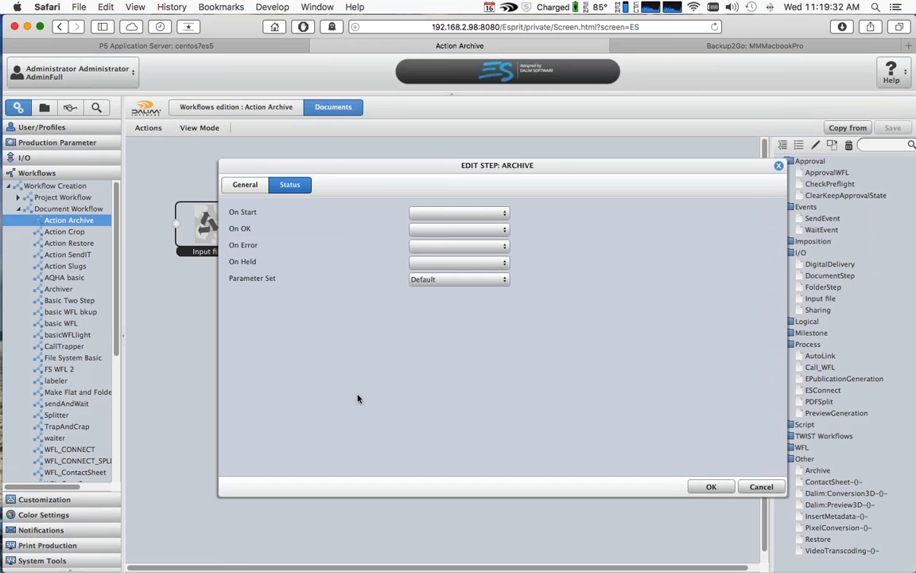
pyautogui.click(759, 487)
pyautogui.click(357, 241)
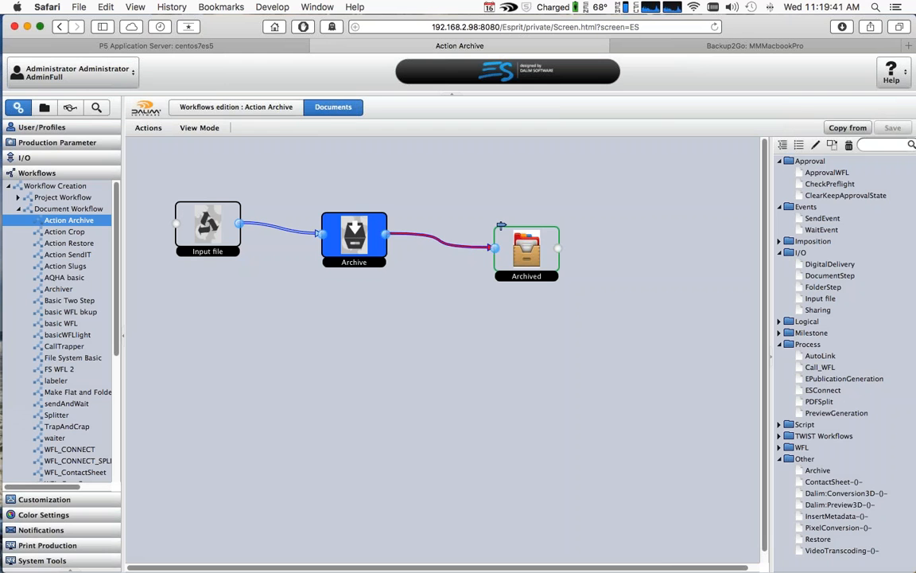
# Browse Customers > Webinar : WBN and open the fromDocWFL project's eight ES_Leaflet PDFs
pyautogui.click(45, 107)
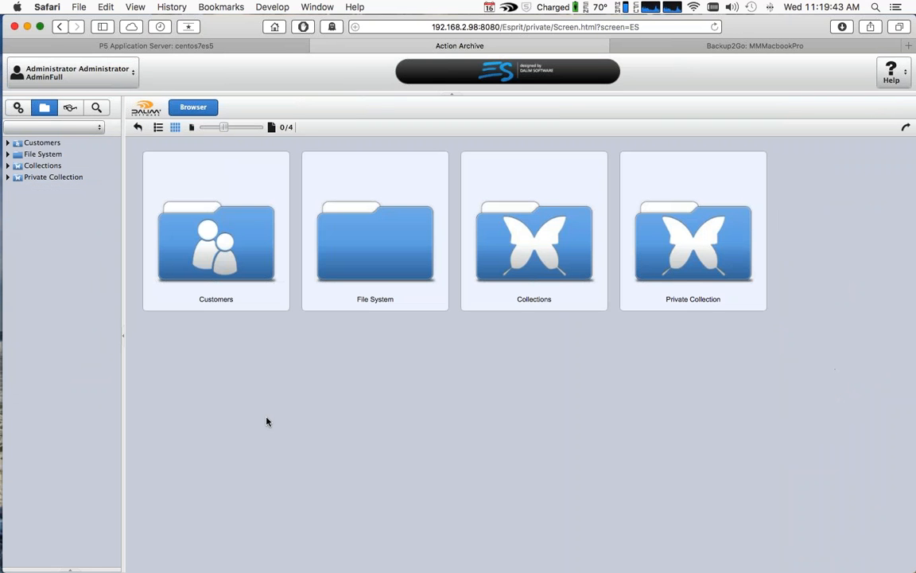
pyautogui.click(15, 144)
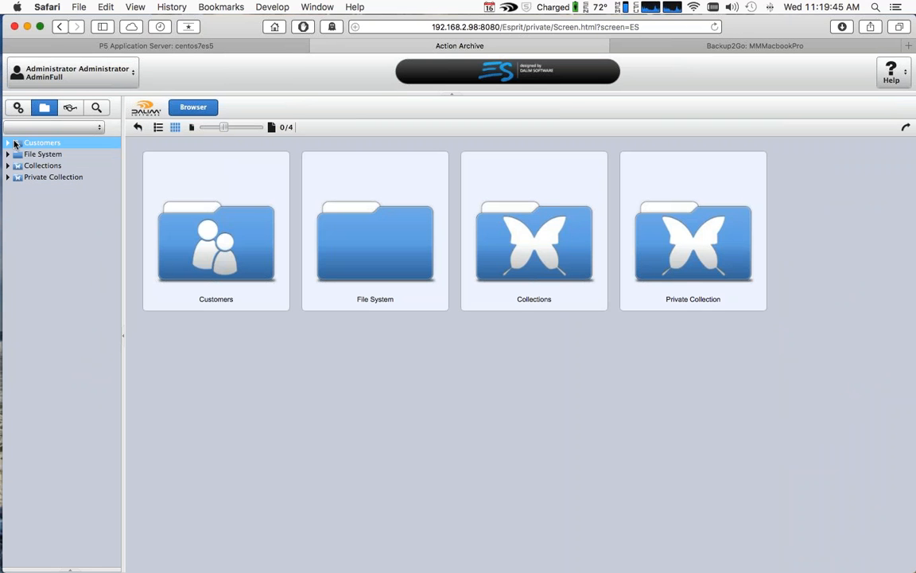
pyautogui.click(8, 143)
pyautogui.click(40, 268)
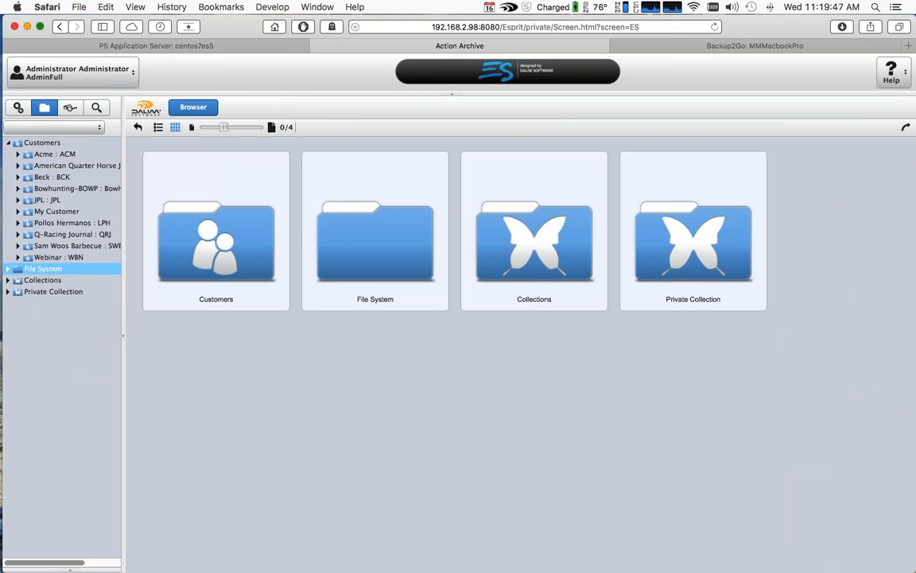
pyautogui.click(58, 257)
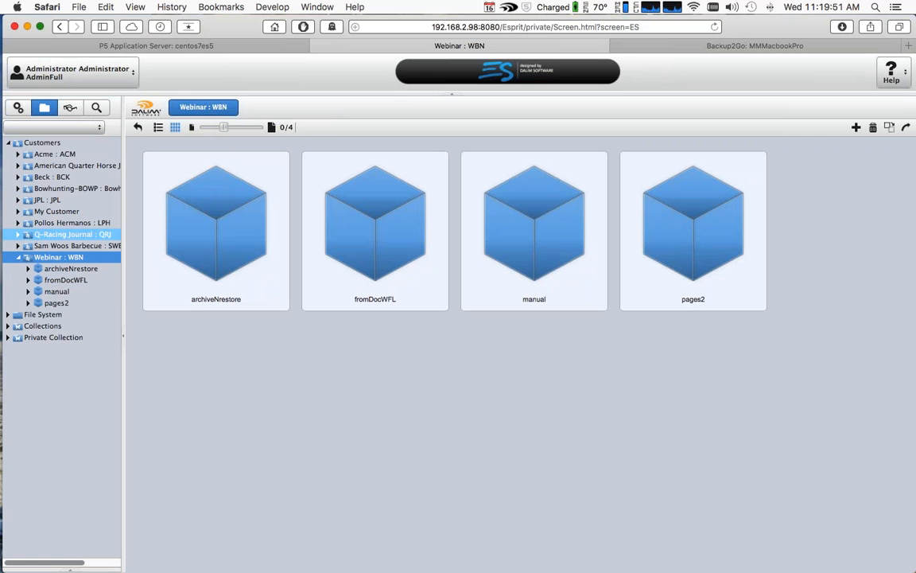
pyautogui.click(87, 293)
pyautogui.click(85, 281)
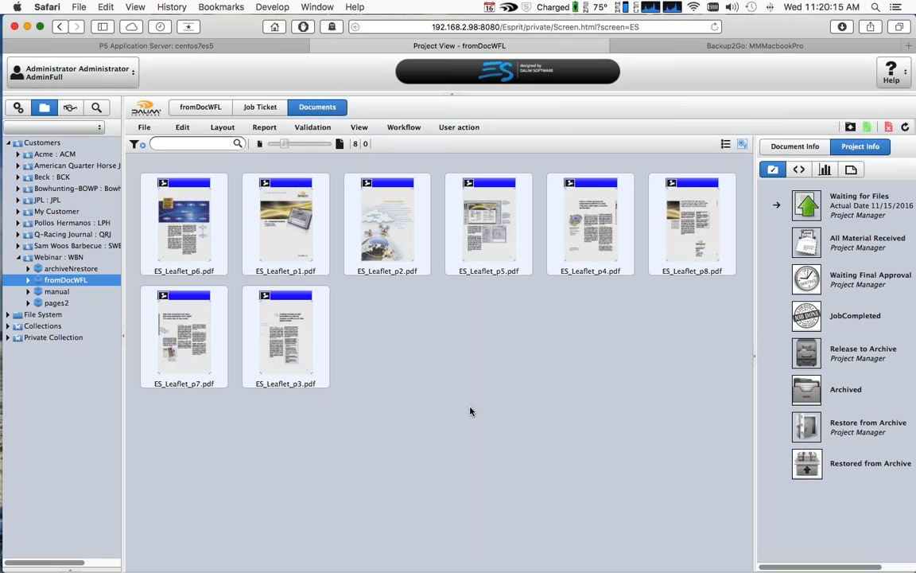
pyautogui.click(306, 228)
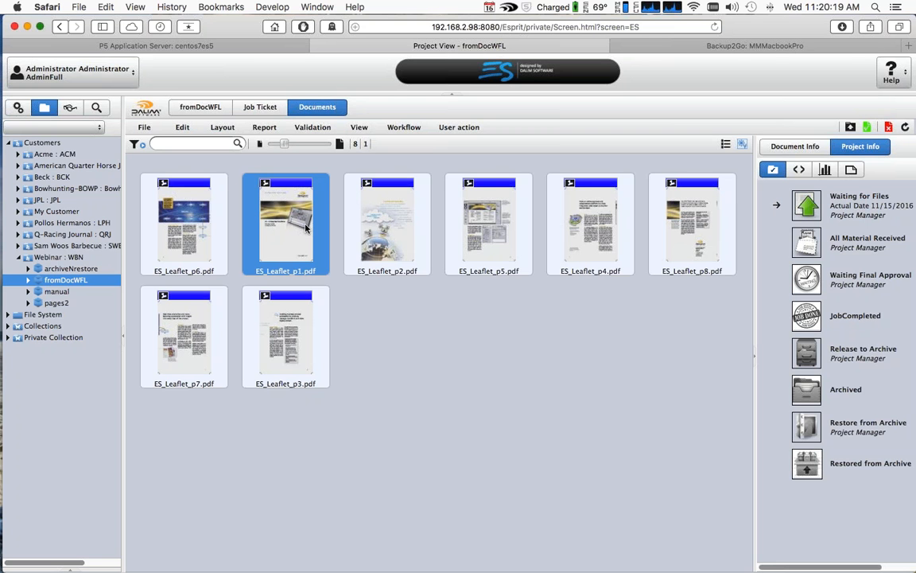
pyautogui.doubleClick(306, 227)
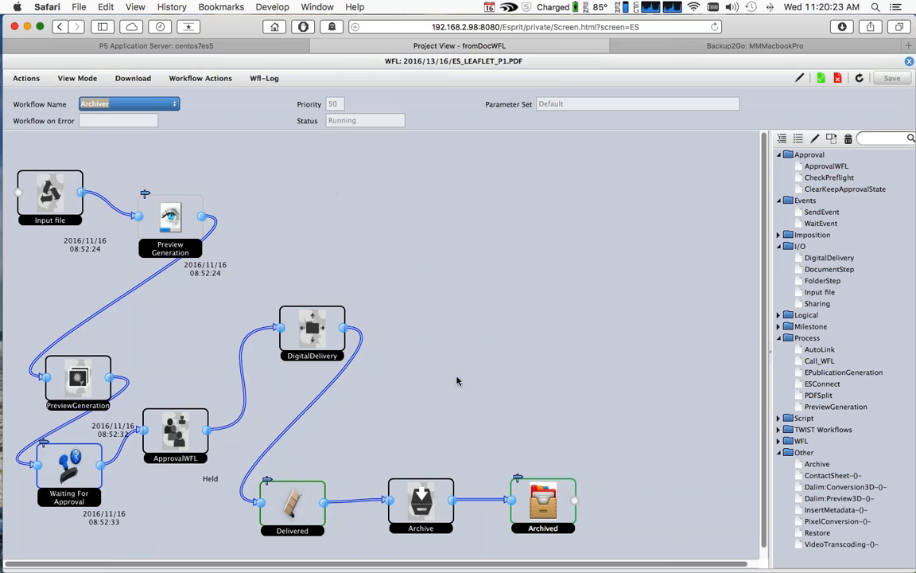
pyautogui.moveTo(70, 475)
pyautogui.click(292, 503)
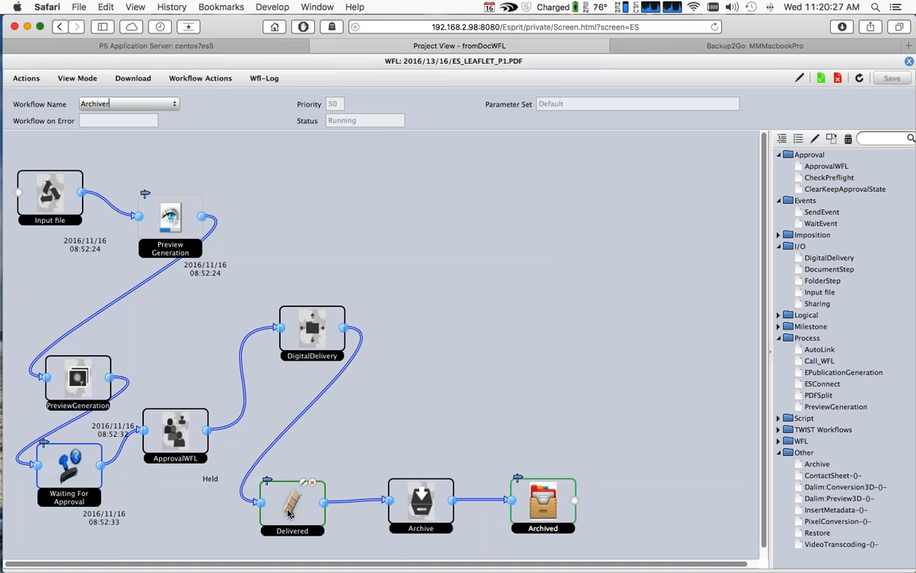
pyautogui.click(410, 503)
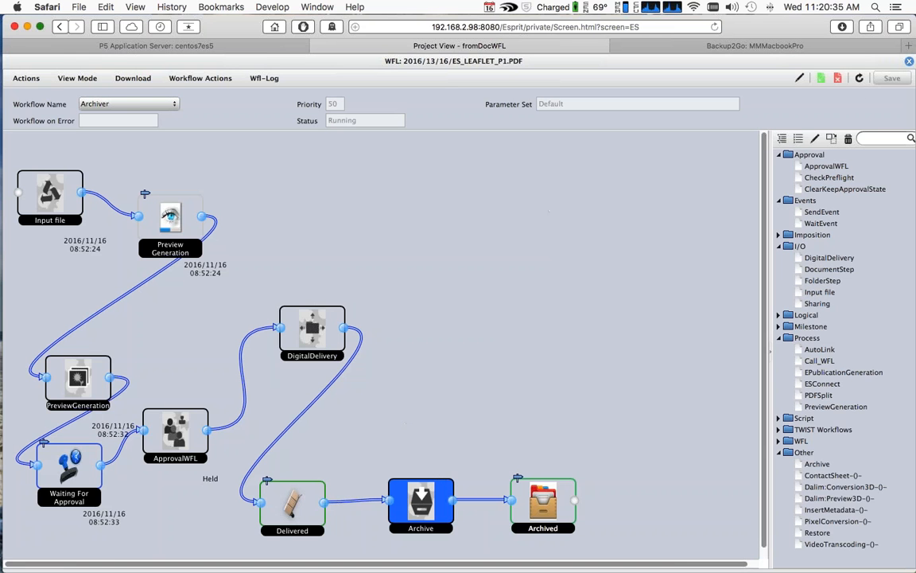
pyautogui.click(909, 62)
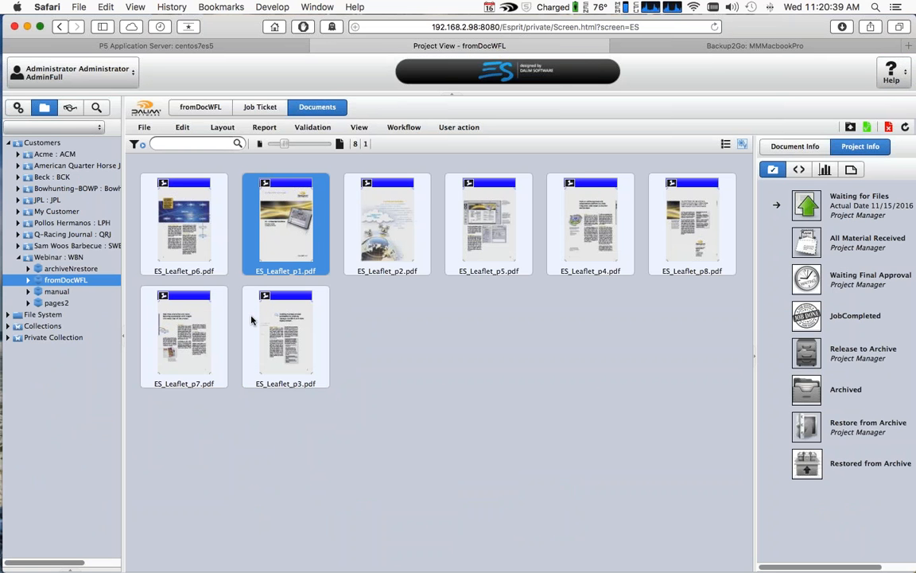
# Approve ES_Leaflet_p1.pdf and ES_Leaflet_p6.pdf together
pyautogui.keyDown('super'); pyautogui.click(170, 196); pyautogui.keyUp('super')
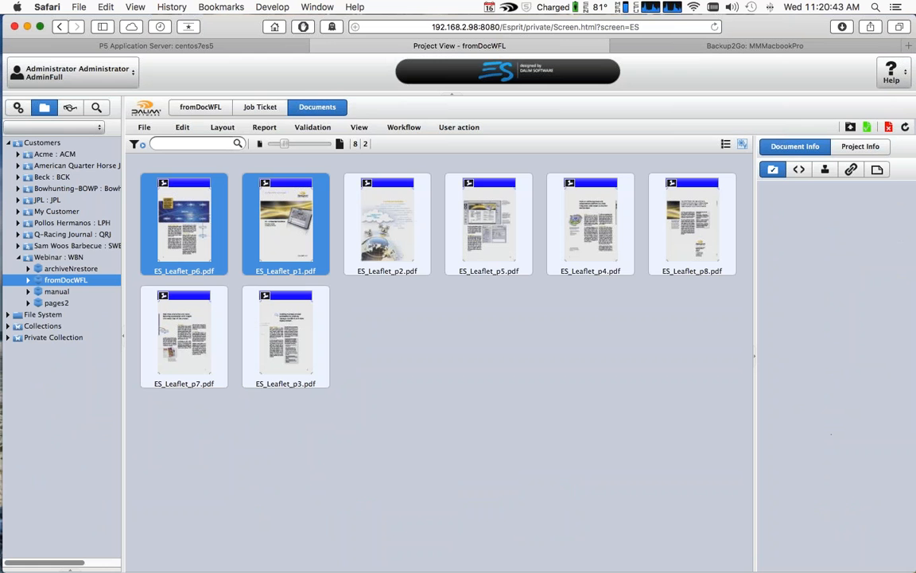
pyautogui.click(866, 128)
pyautogui.click(574, 444)
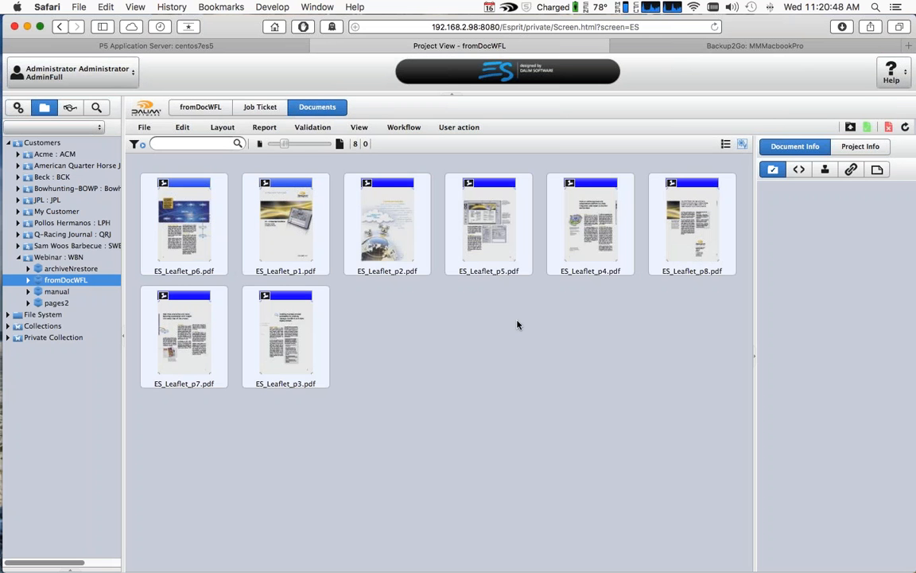
# Compare p1 and p6 milestones and view p6's workflow, which aborted at Archive
pyautogui.click(398, 242)
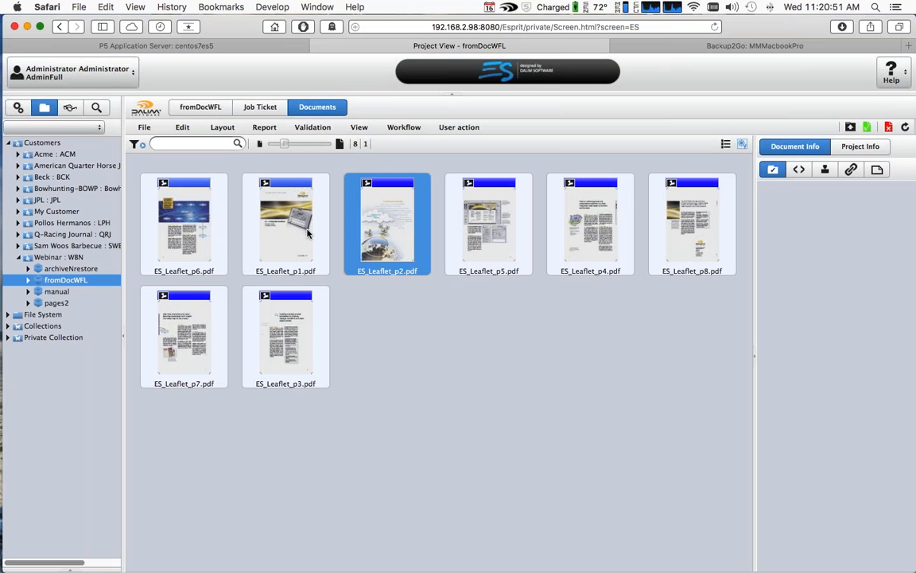
pyautogui.click(307, 232)
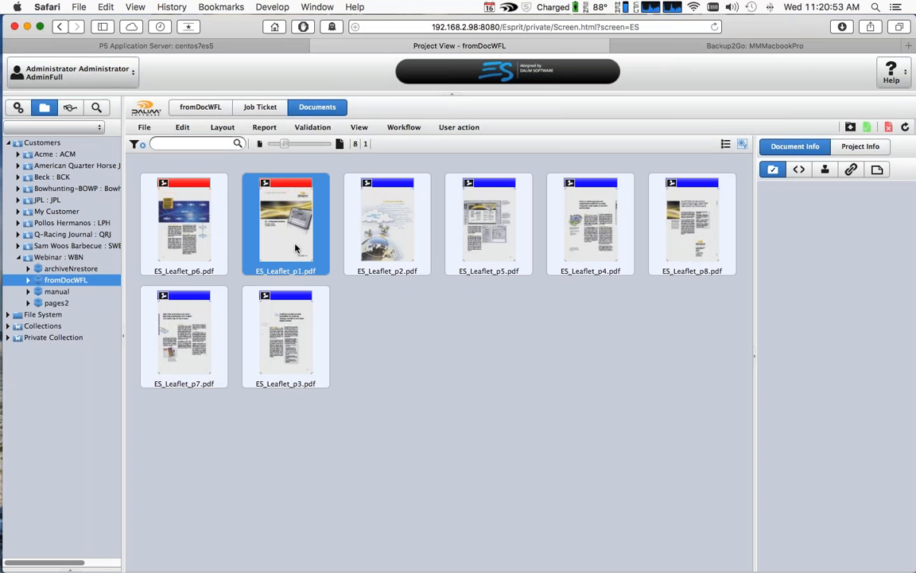
pyautogui.click(388, 434)
pyautogui.click(188, 204)
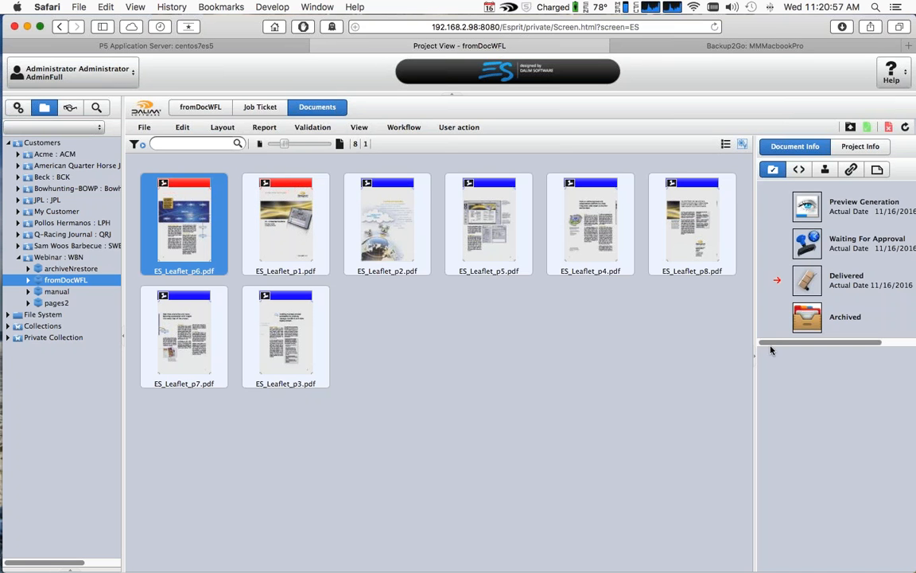
pyautogui.click(287, 227)
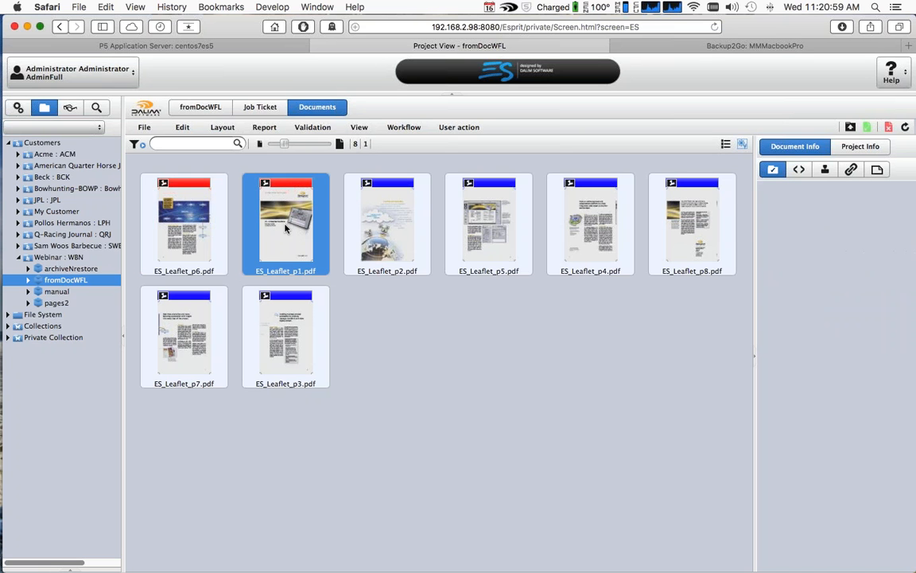
pyautogui.click(180, 225)
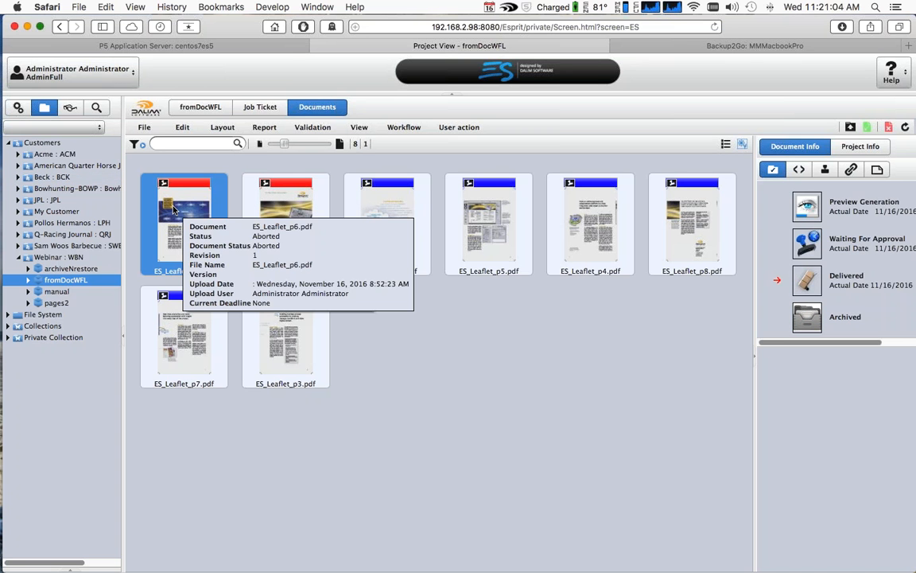
pyautogui.doubleClick(174, 209)
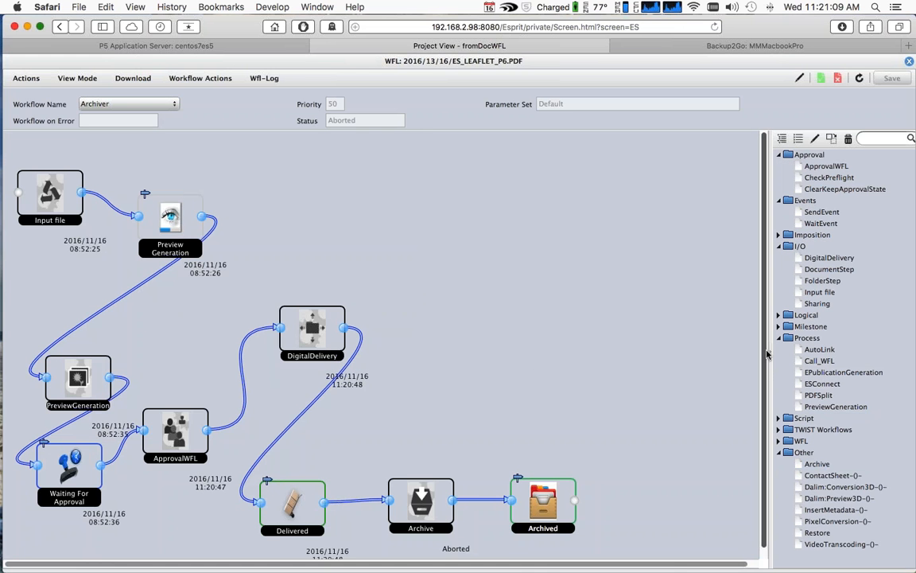
pyautogui.scroll(-1, 613, 318)
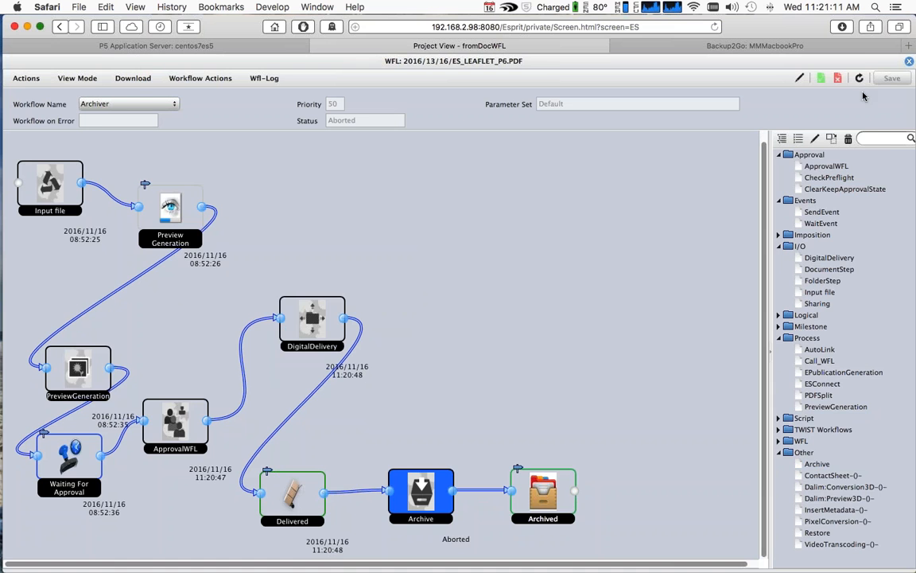
pyautogui.click(909, 61)
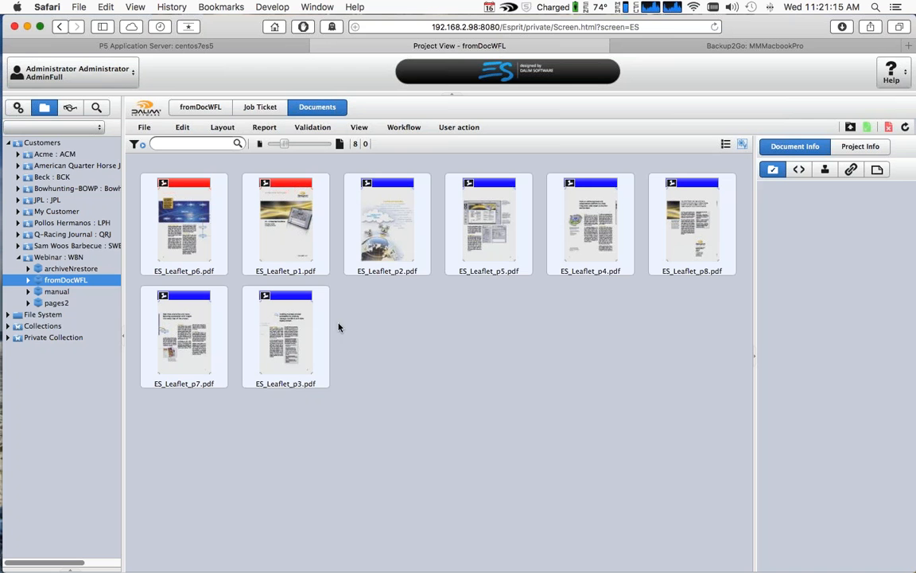
# Archive ES_Leaflet_p3.pdf via User action > Archive and watch it reach Archived on 11/16/2016
pyautogui.click(267, 343)
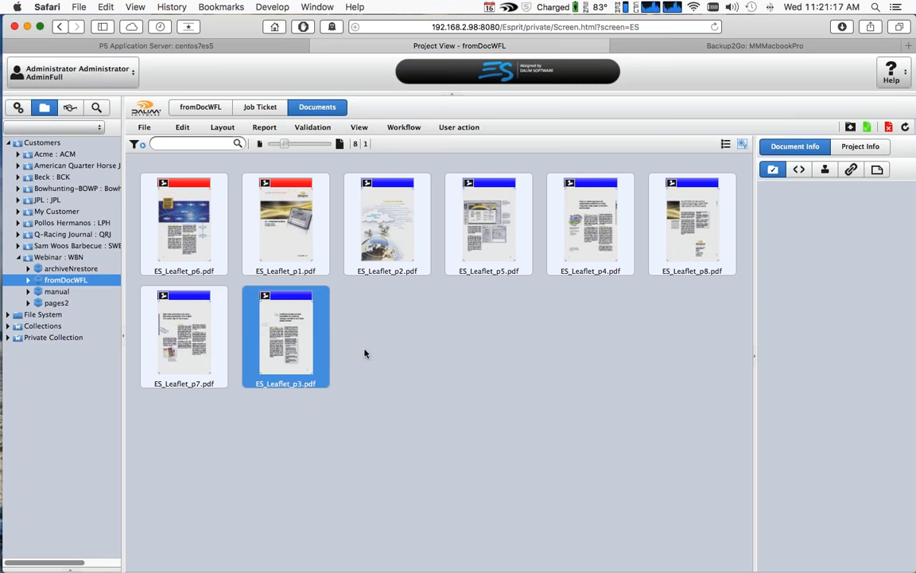
pyautogui.rightClick(303, 345)
pyautogui.moveTo(434, 560)
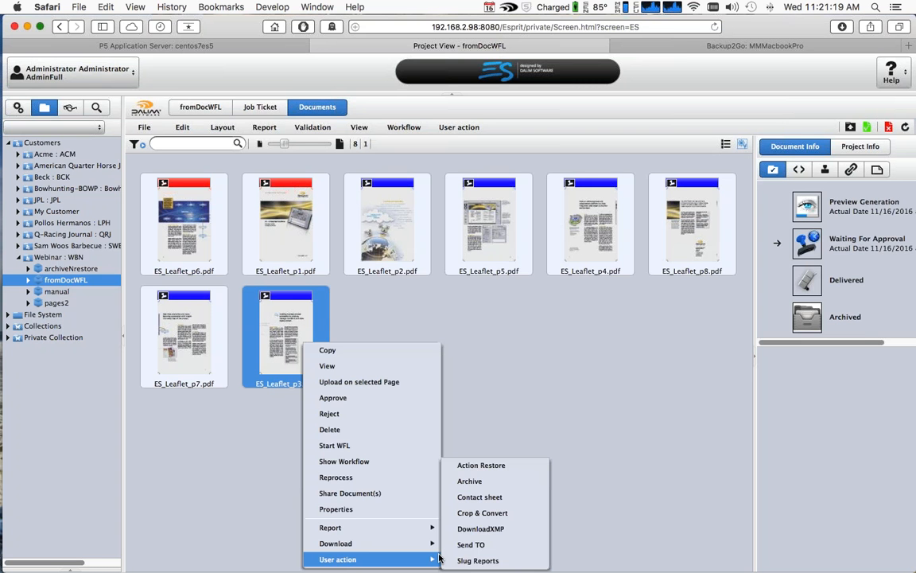
pyautogui.click(469, 481)
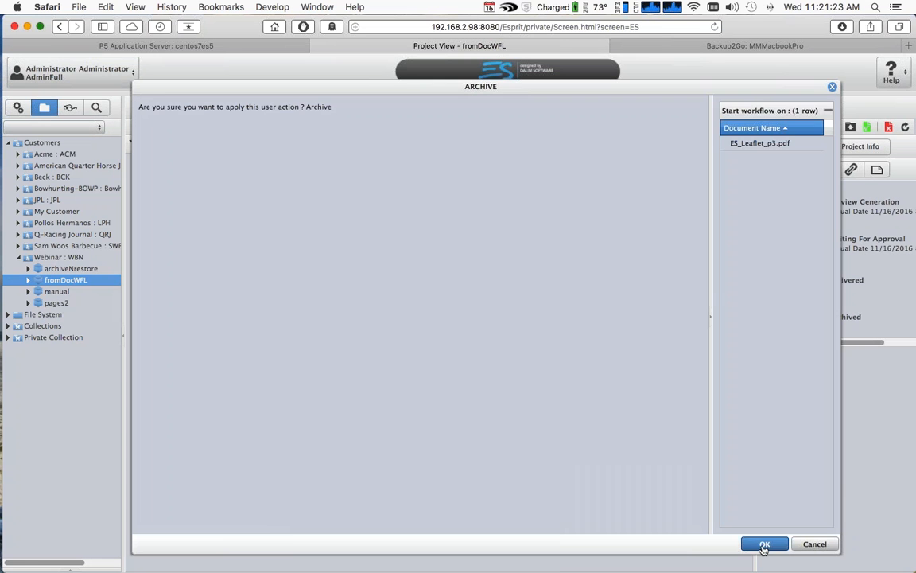
pyautogui.click(760, 543)
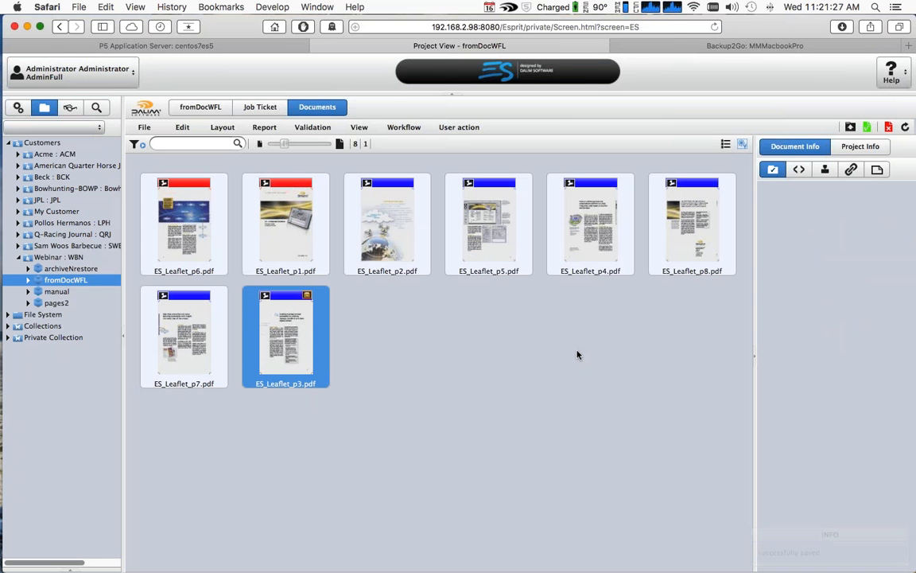
pyautogui.click(304, 308)
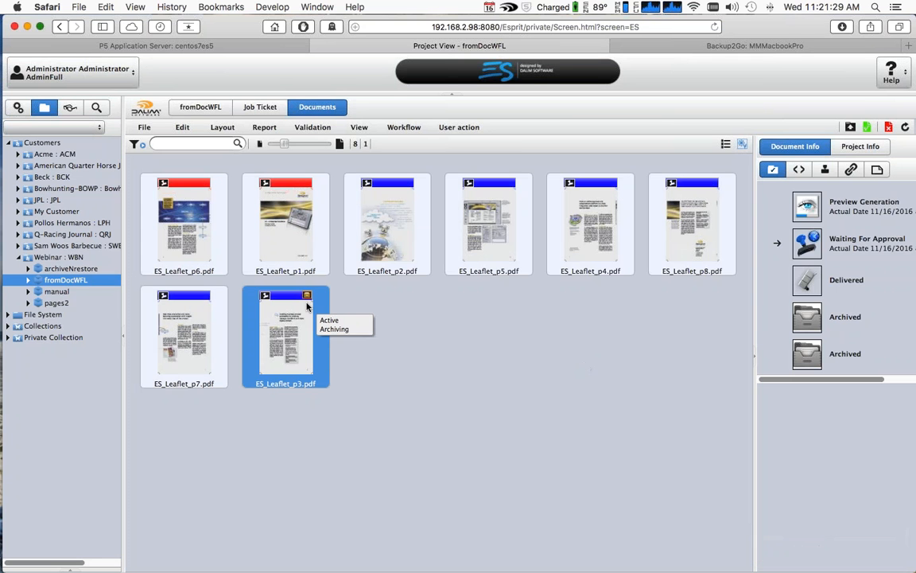
pyautogui.moveTo(306, 302)
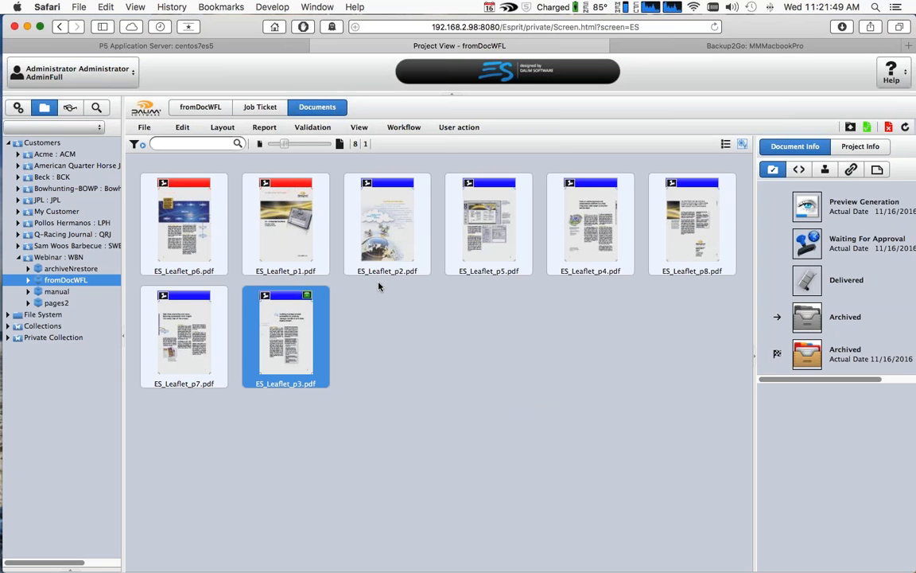
# Archive ES_Leaflet_p7.pdf via User action > Archive, then check p7's and p3's status
pyautogui.click(190, 336)
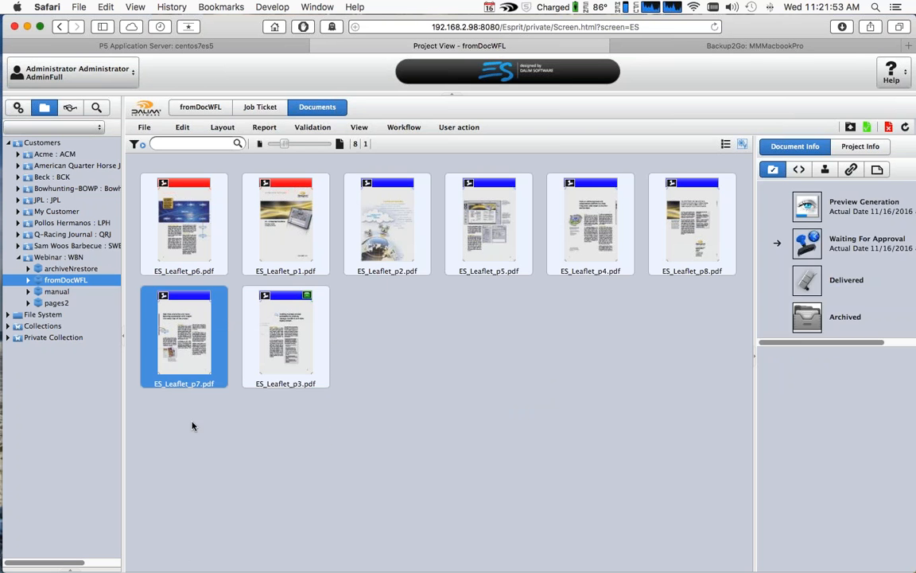
pyautogui.rightClick(194, 327)
pyautogui.click(430, 315)
pyautogui.click(194, 344)
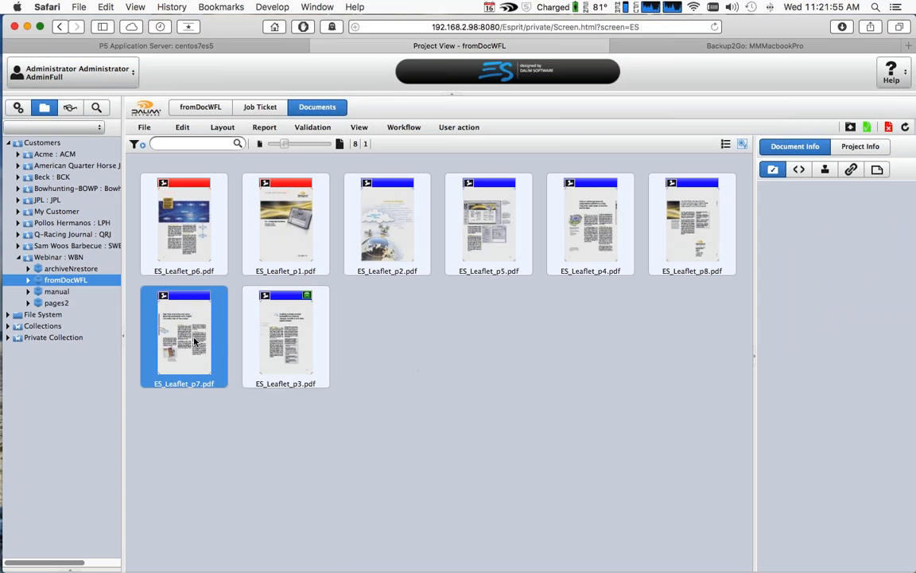
pyautogui.rightClick(195, 342)
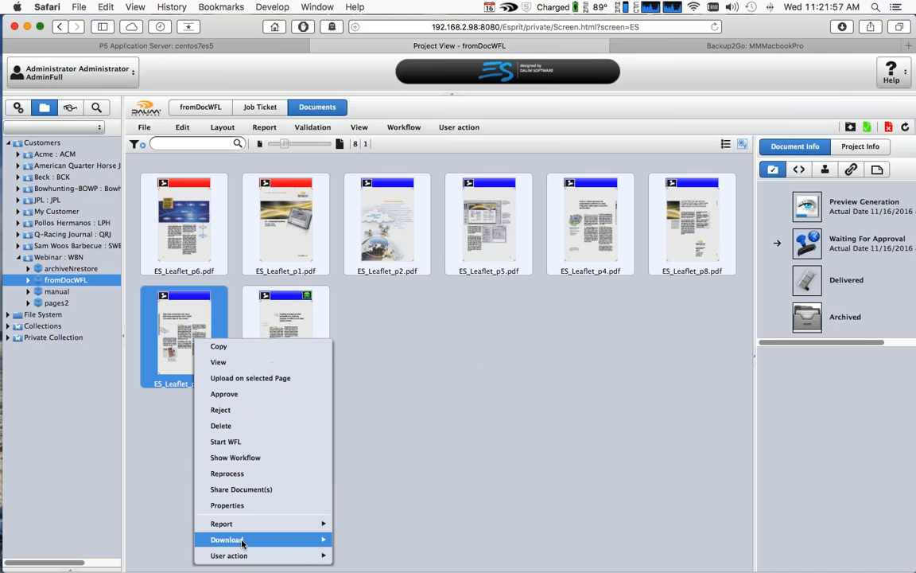
pyautogui.moveTo(245, 555)
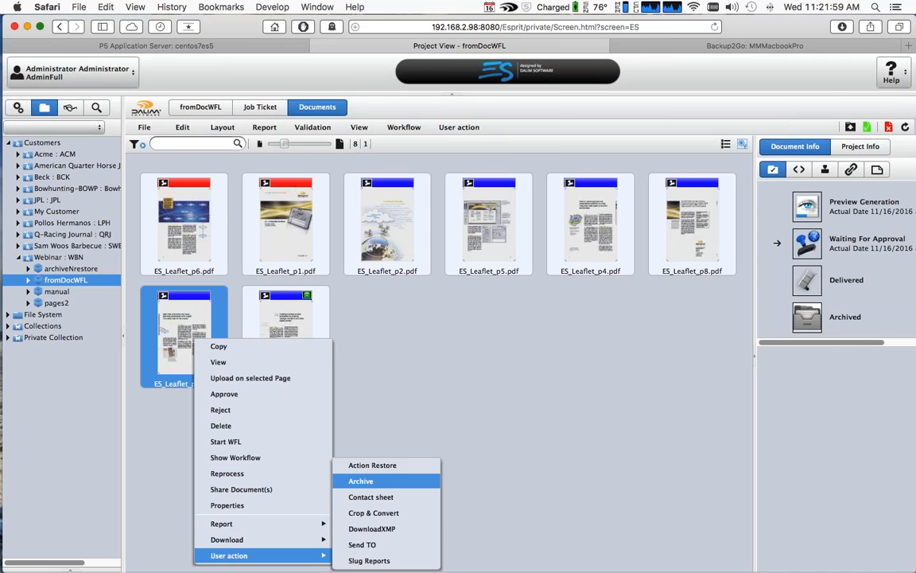
pyautogui.click(360, 481)
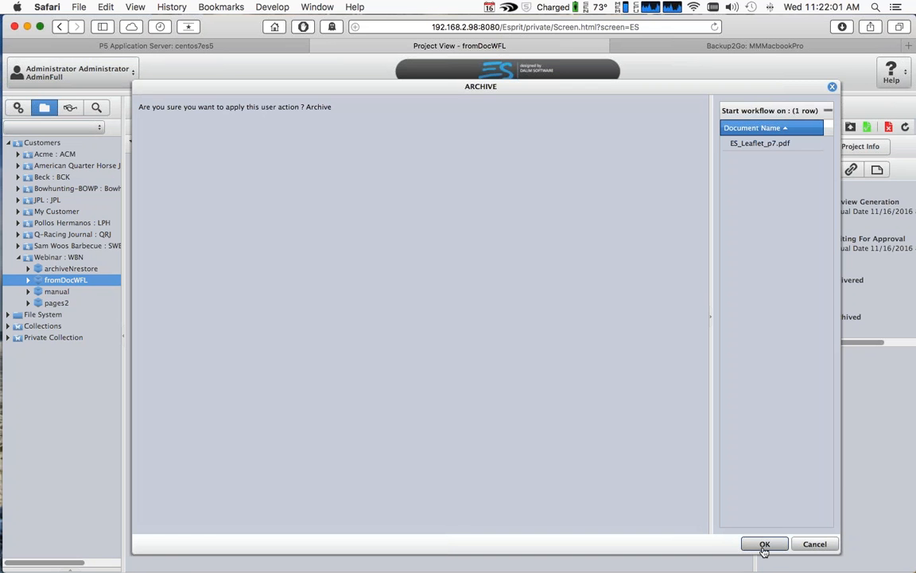
pyautogui.click(764, 547)
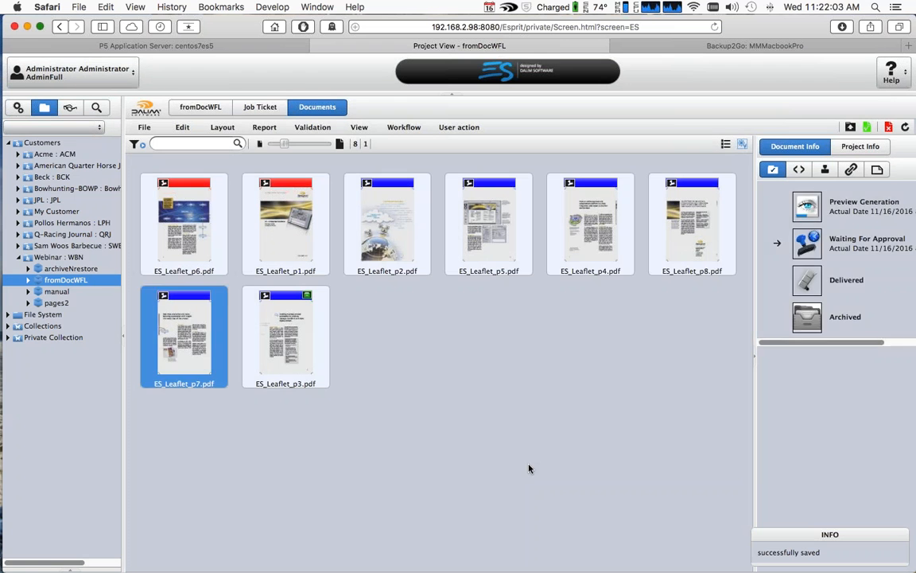
pyautogui.click(192, 366)
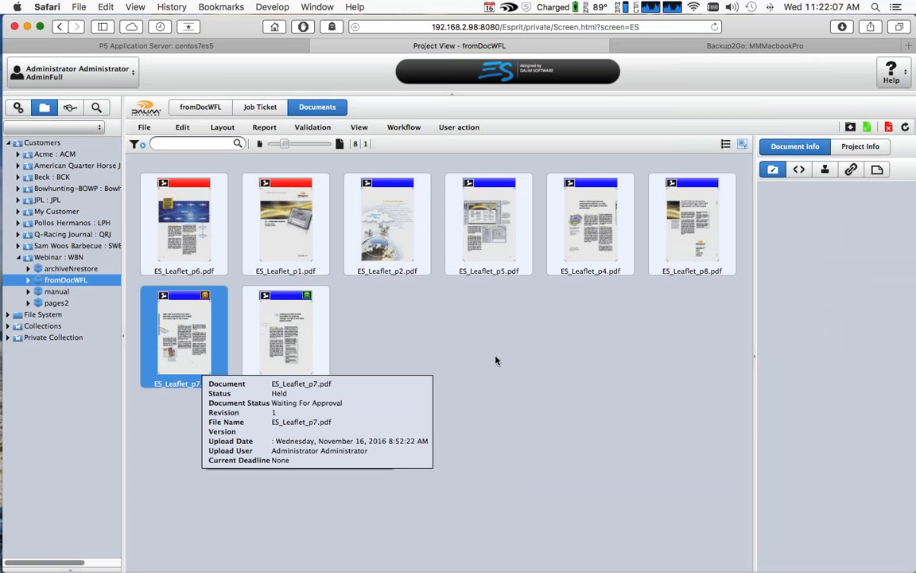
pyautogui.click(325, 380)
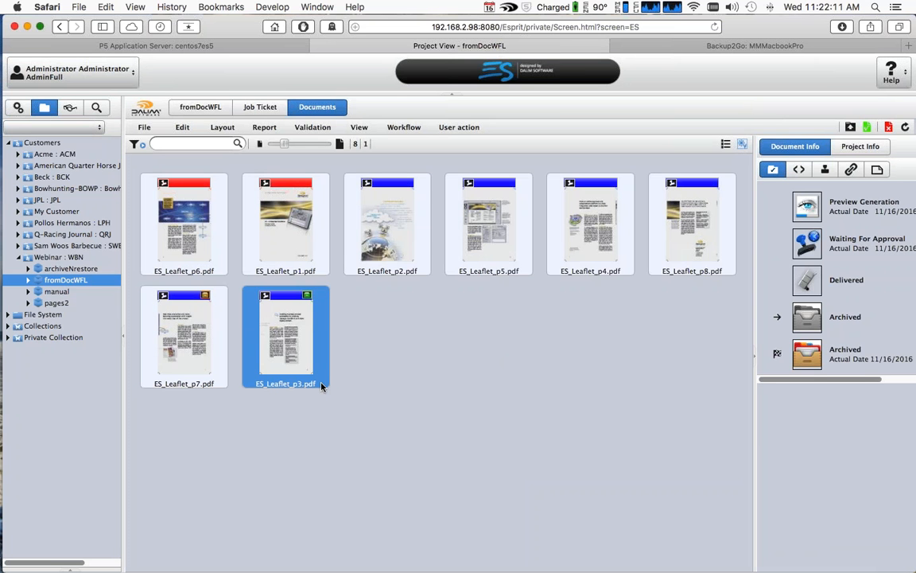
# View ES_Leaflet_p3.pdf magnified to about 300% to read its text, then Zoom to Fit
pyautogui.doubleClick(295, 348)
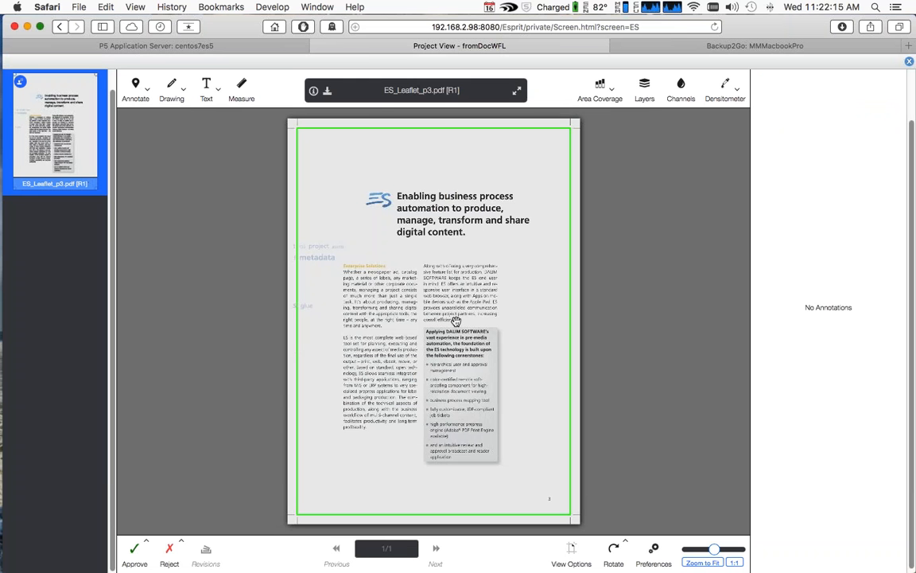
pyautogui.scroll(5, 461, 363)
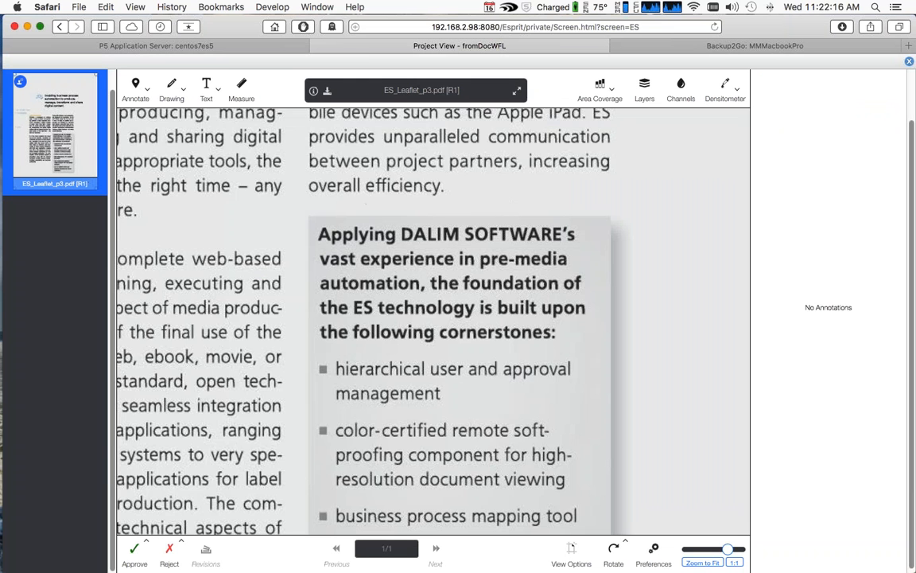
pyautogui.moveTo(731, 549); pyautogui.dragTo(742, 548)
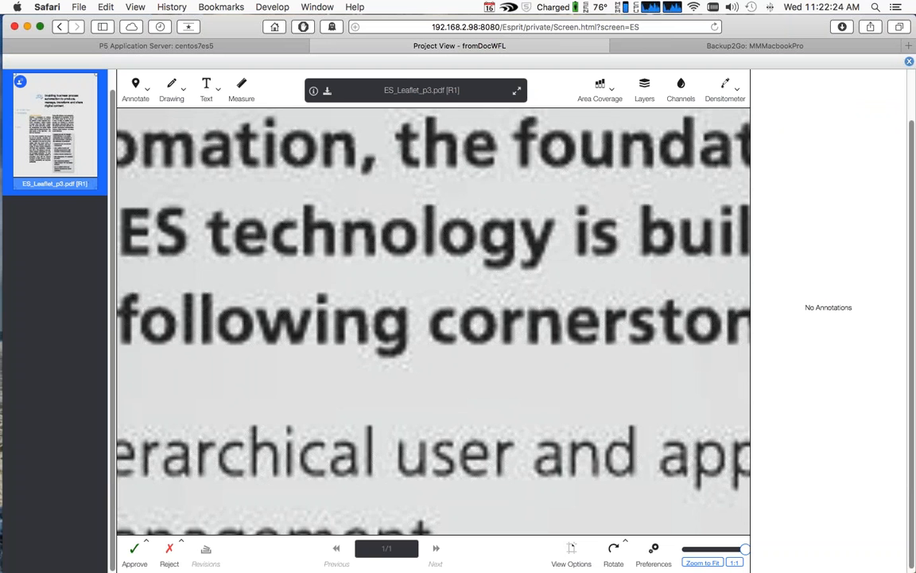
pyautogui.moveTo(466, 413); pyautogui.dragTo(461, 296)
pyautogui.click(702, 562)
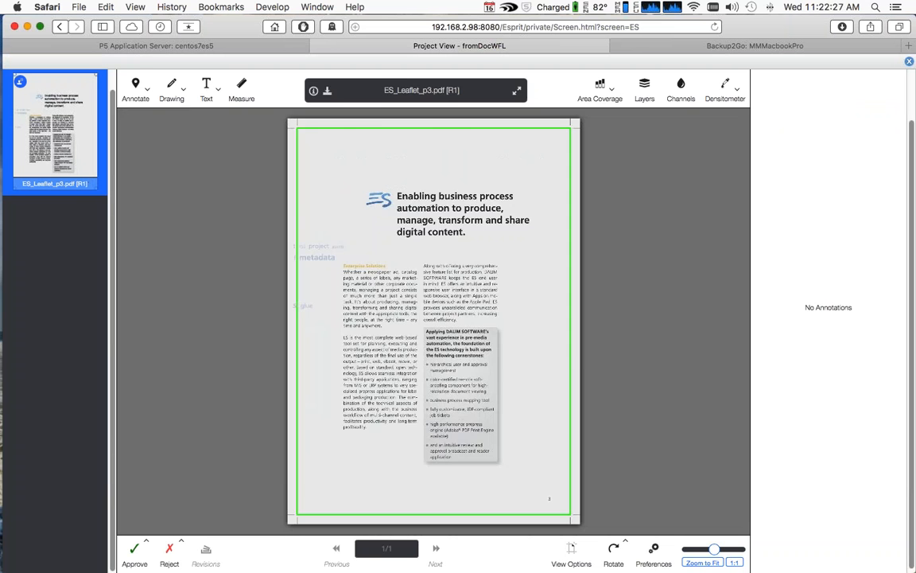
# Close the viewer and run User action > Action Restore on ES_Leaflet_p3.pdf
pyautogui.press('Escape')
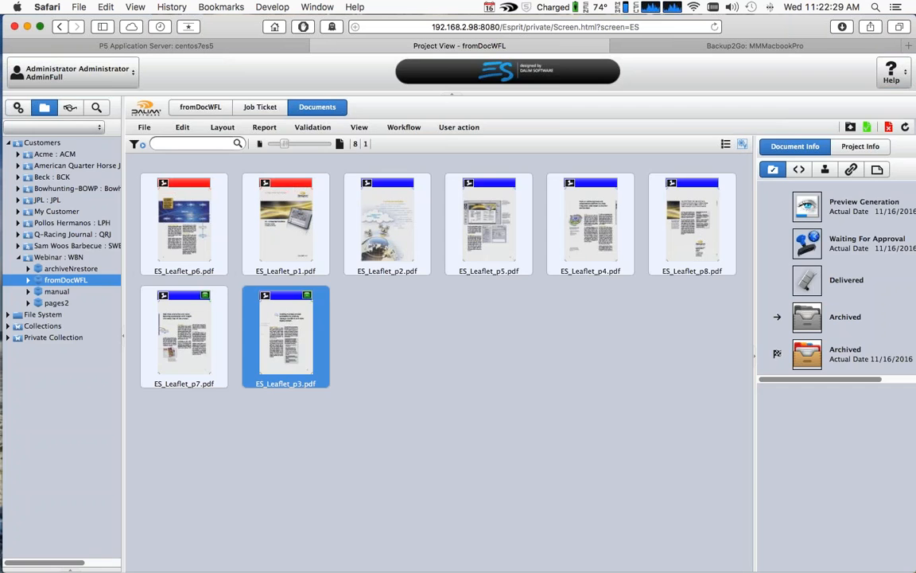
pyautogui.press('Left')
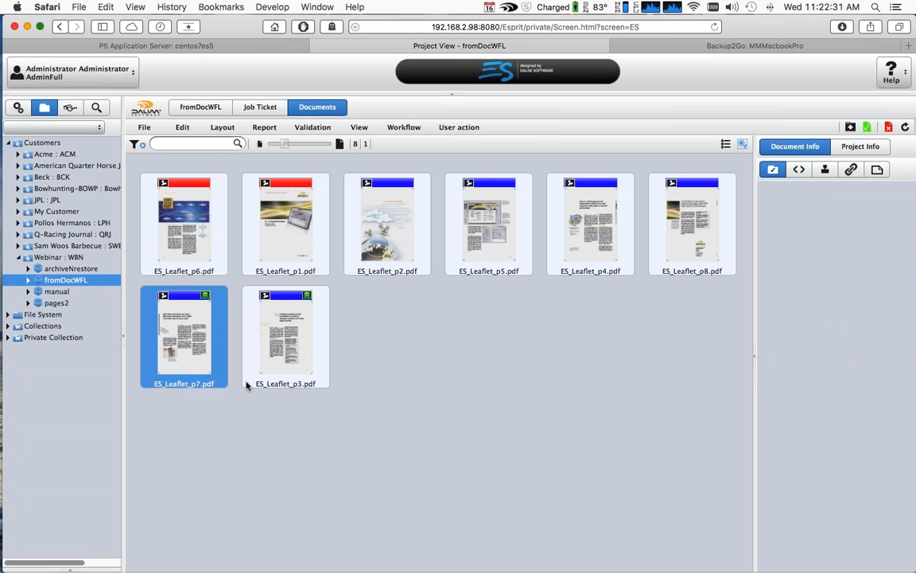
pyautogui.click(299, 347)
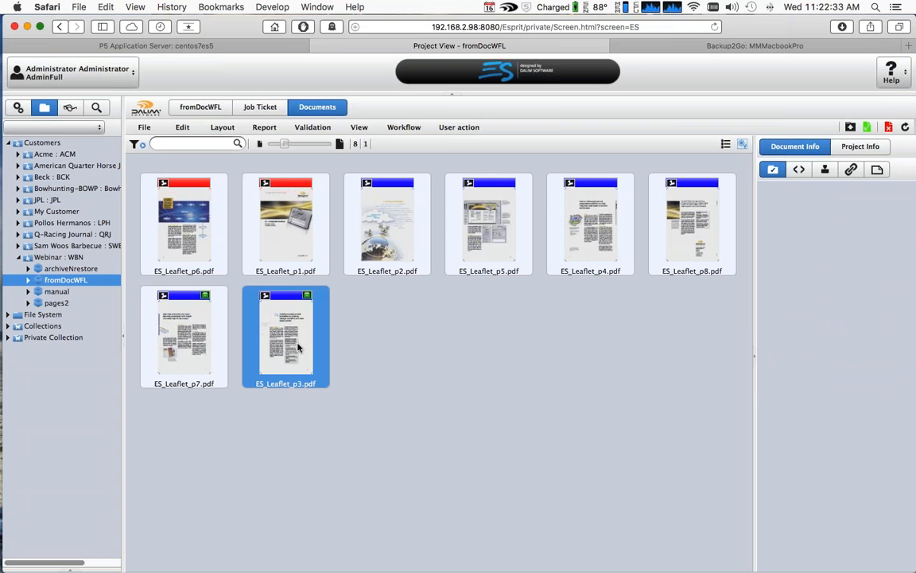
pyautogui.moveTo(299, 347)
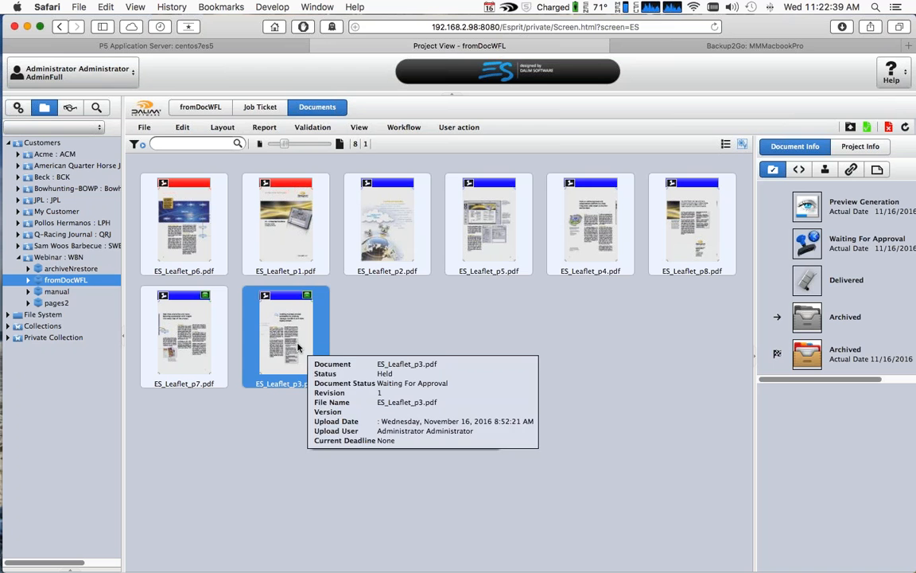
pyautogui.rightClick(299, 347)
pyautogui.moveTo(385, 562)
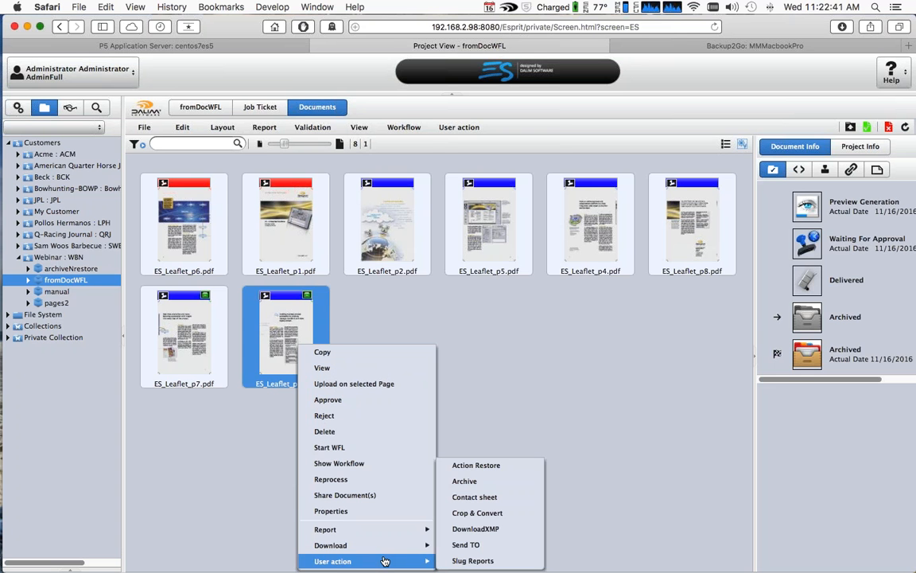
pyautogui.click(466, 468)
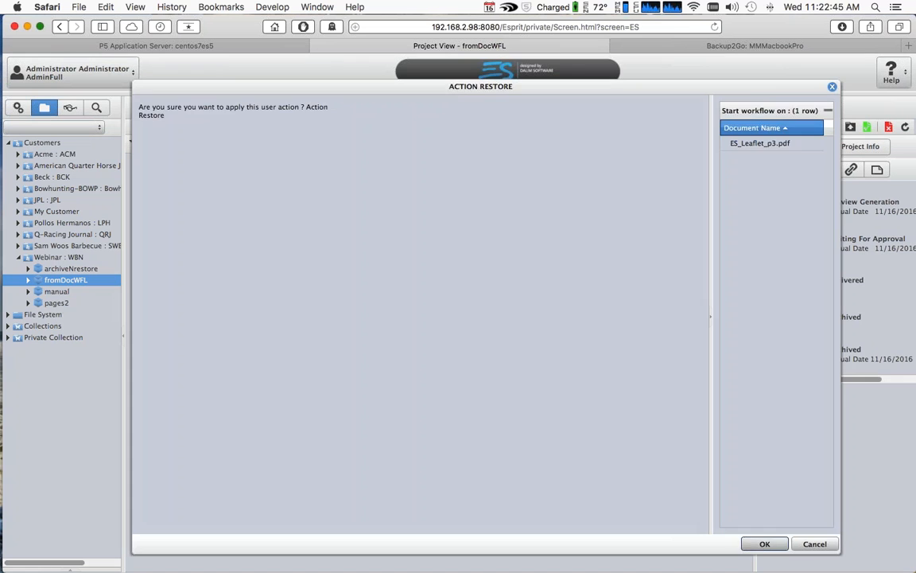
pyautogui.click(761, 545)
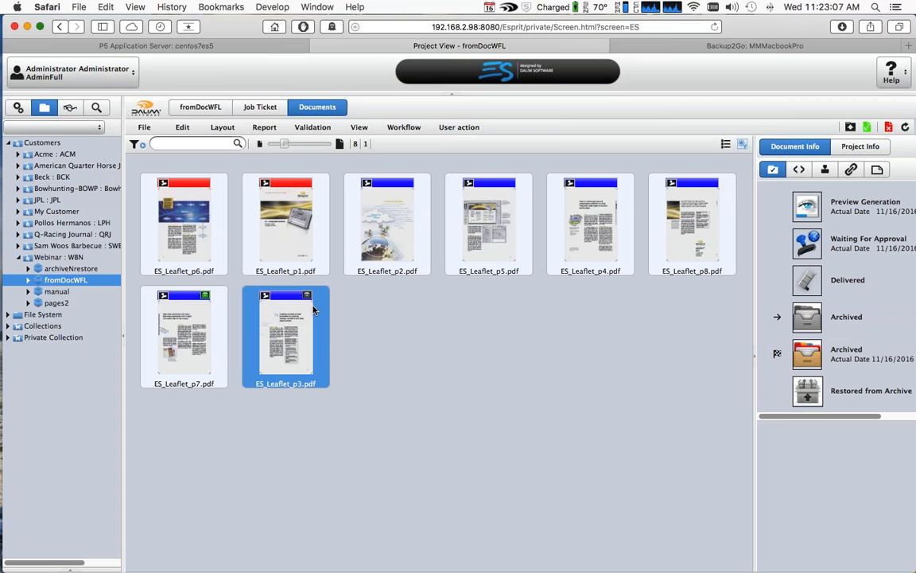
pyautogui.click(345, 185)
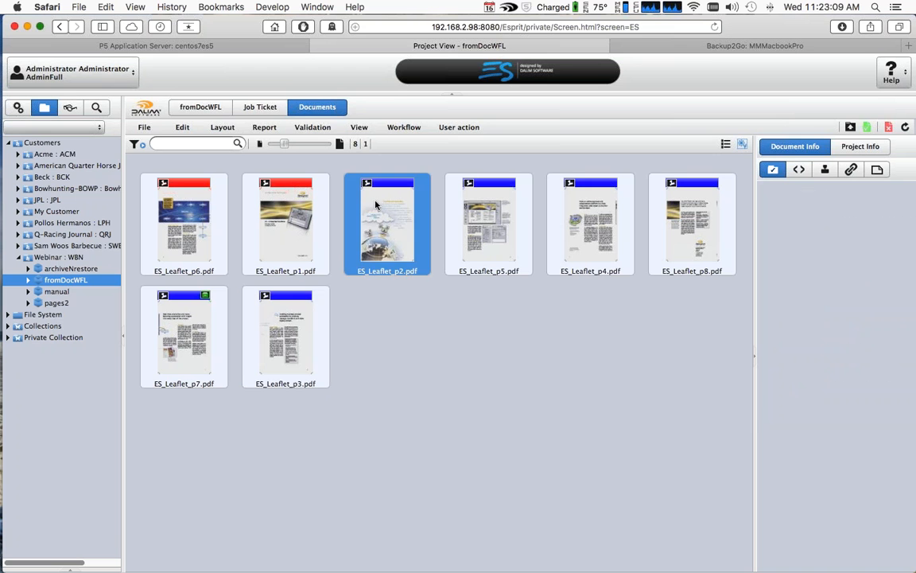
pyautogui.click(296, 350)
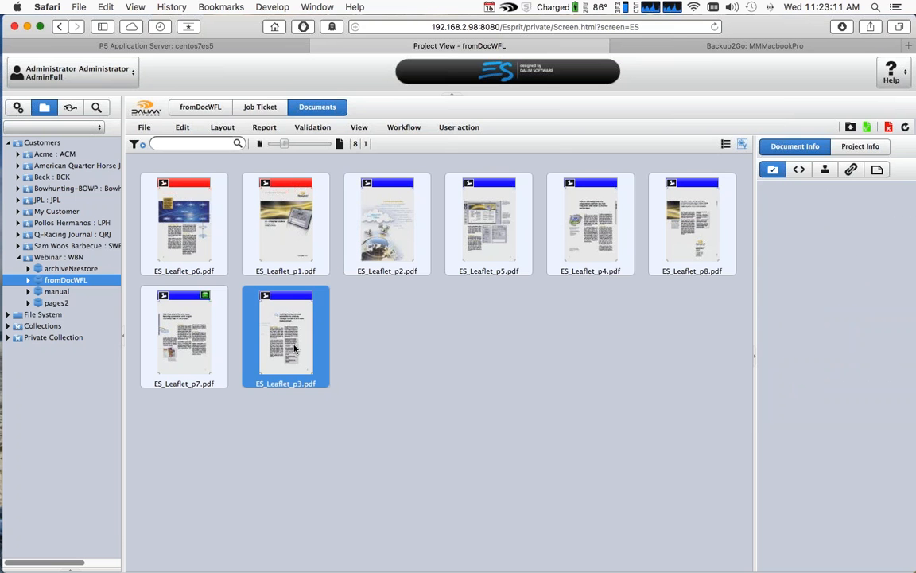
pyautogui.doubleClick(295, 348)
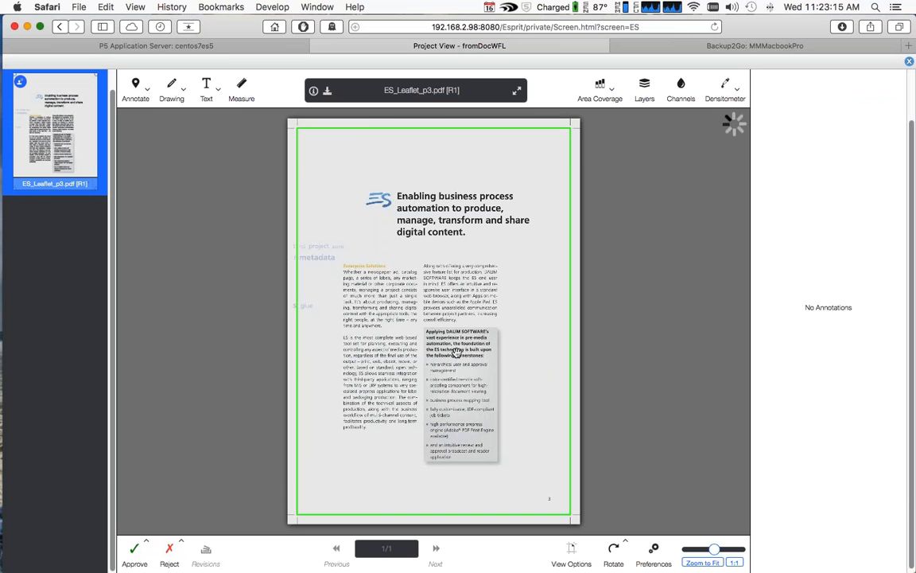
pyautogui.moveTo(714, 549); pyautogui.dragTo(773, 546)
pyautogui.moveTo(290, 436); pyautogui.dragTo(367, 362)
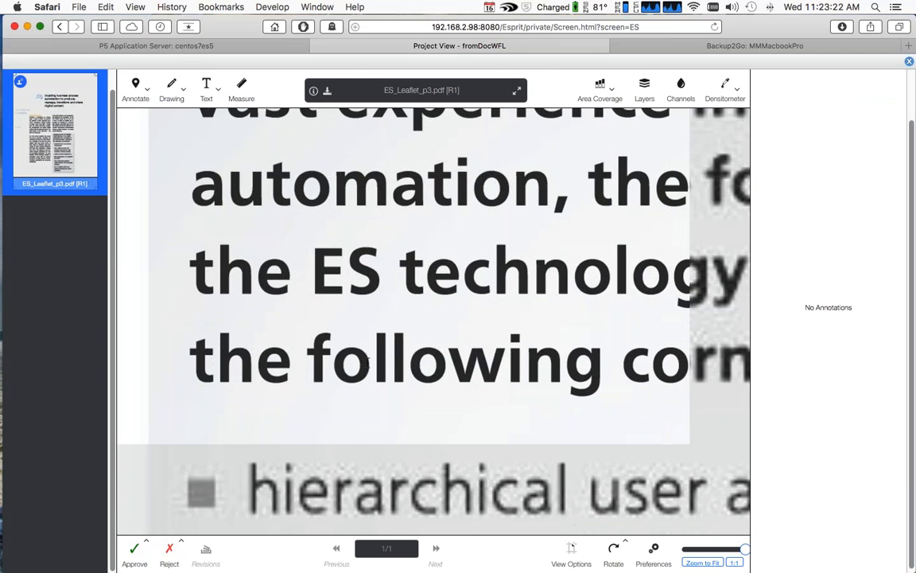
pyautogui.doubleClick(367, 363)
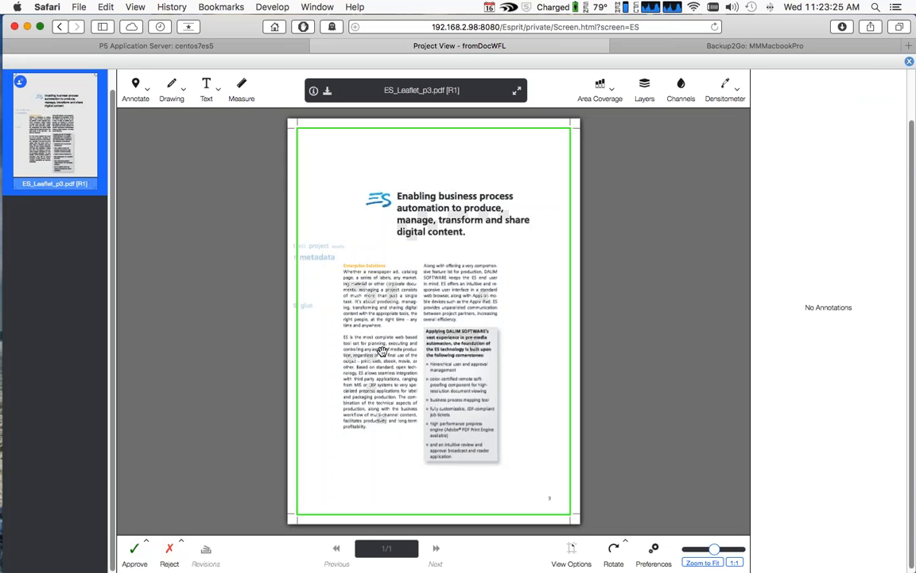
pyautogui.click(910, 62)
pyautogui.click(319, 225)
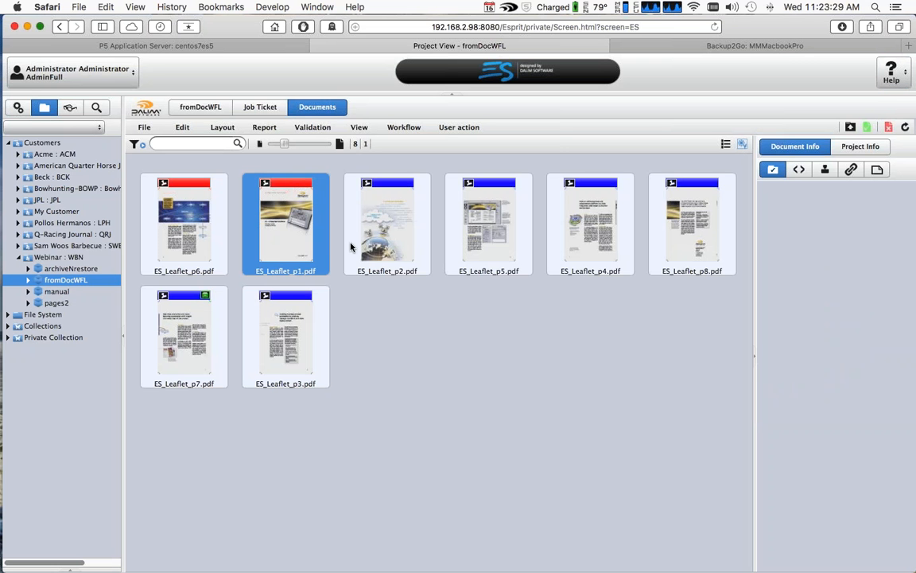
pyautogui.click(395, 251)
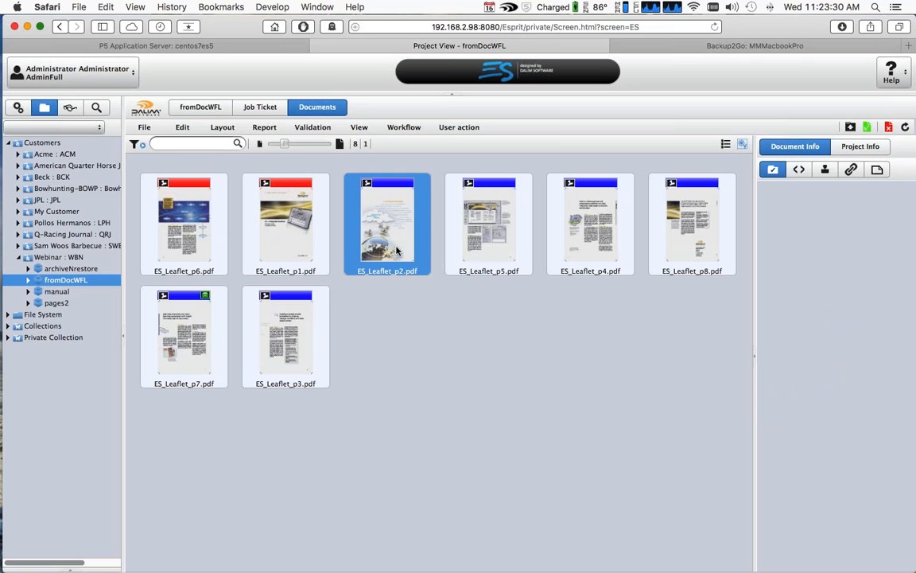
pyautogui.doubleClick(396, 251)
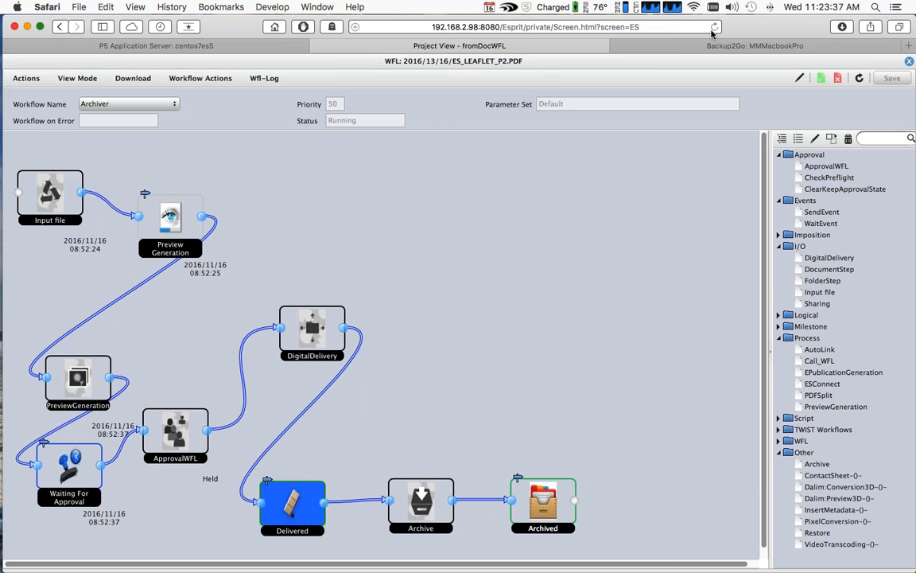
pyautogui.click(909, 61)
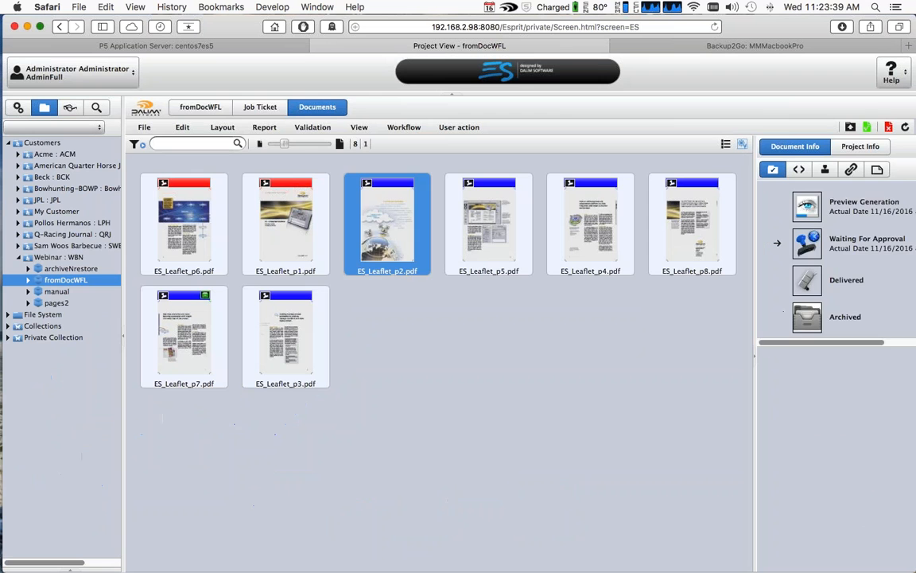
# Switch to the archiveNrestore project and check page 1's milestones
pyautogui.click(227, 493)
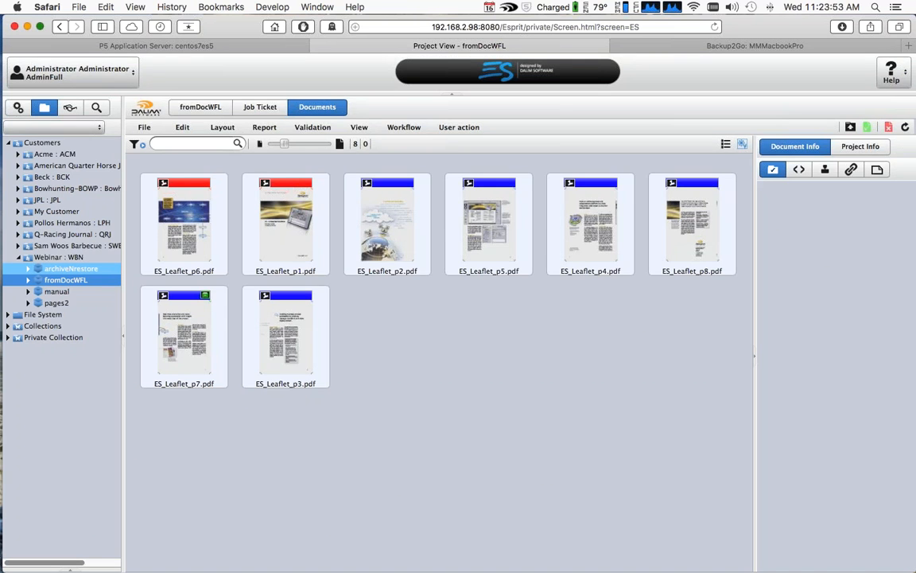
pyautogui.click(70, 268)
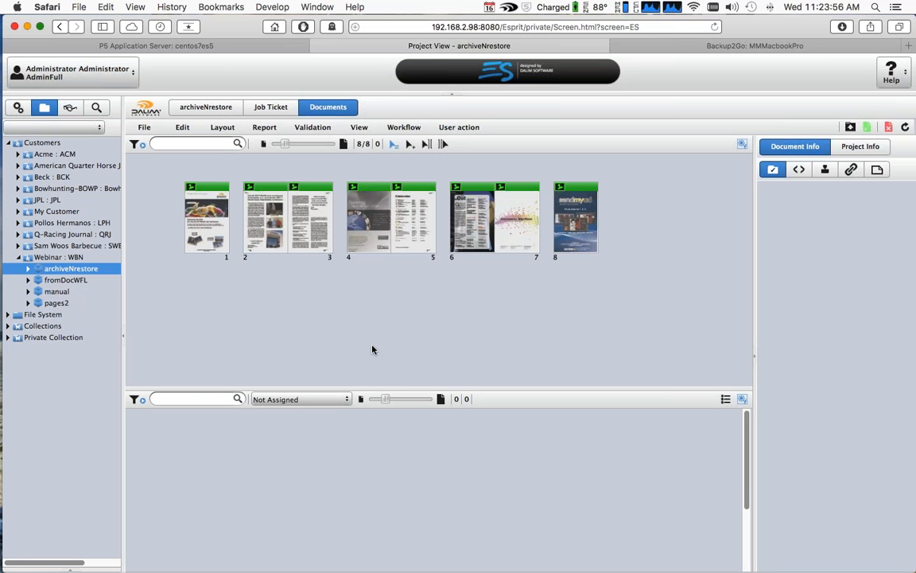
pyautogui.click(206, 200)
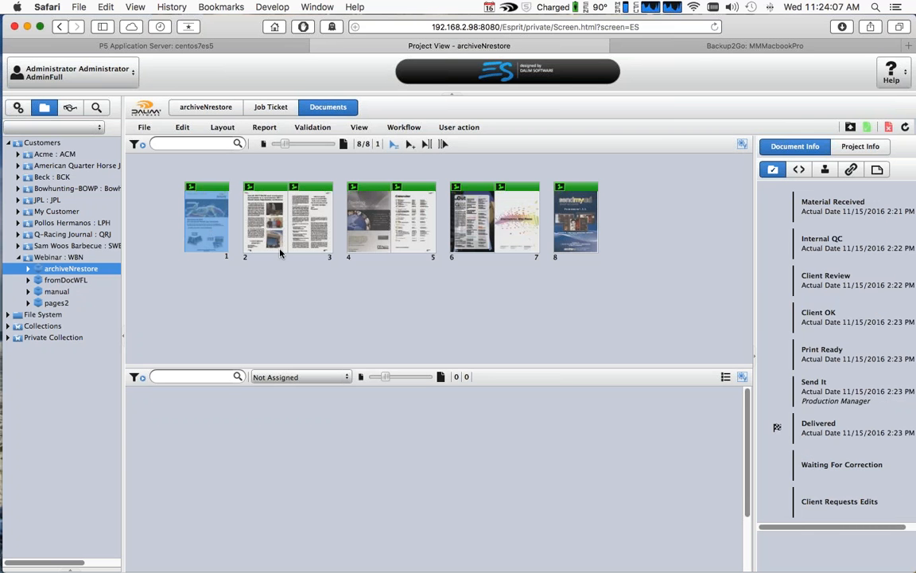
pyautogui.click(741, 146)
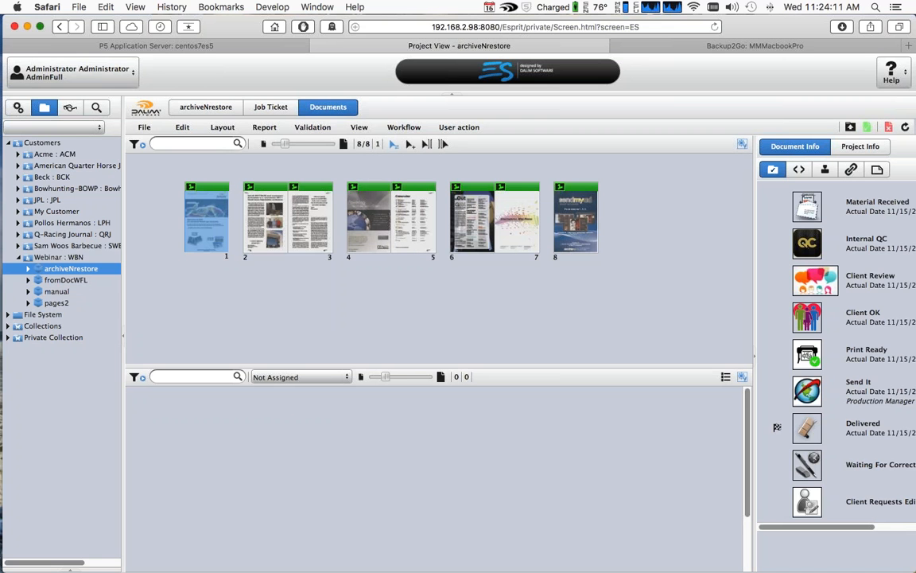
# Inspect 8PAGER_3.PDF's workflow, then list the project milestones with Release to Archive next
pyautogui.click(314, 229)
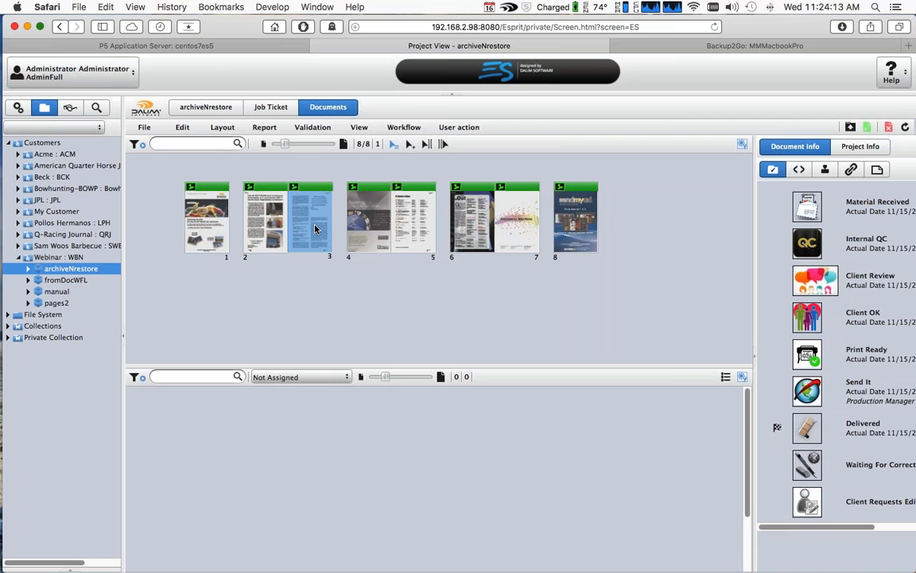
pyautogui.doubleClick(315, 229)
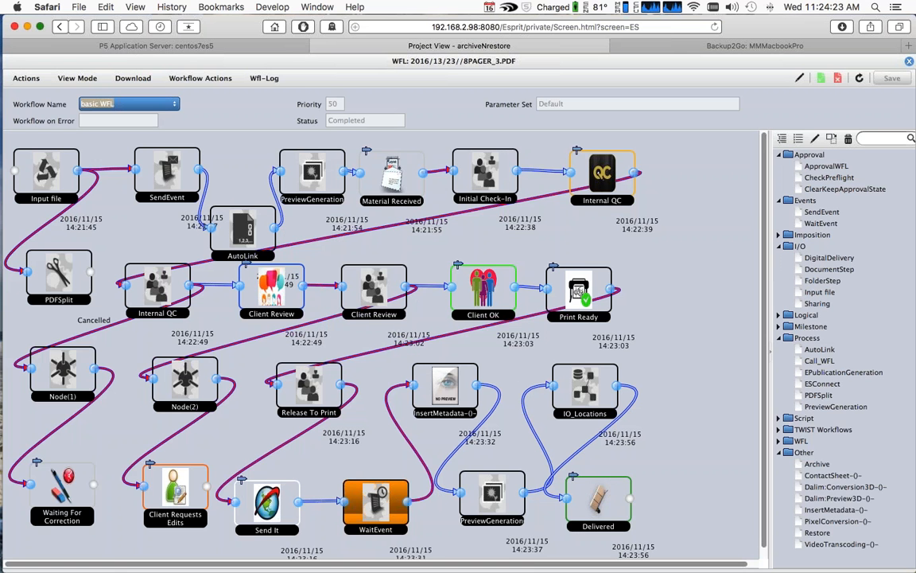
pyautogui.click(908, 57)
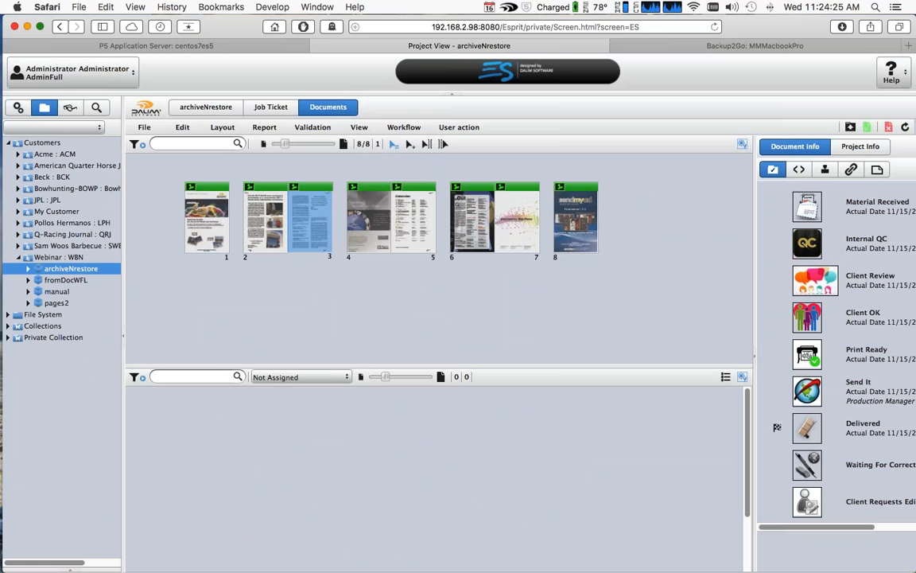
pyautogui.click(848, 150)
pyautogui.click(773, 170)
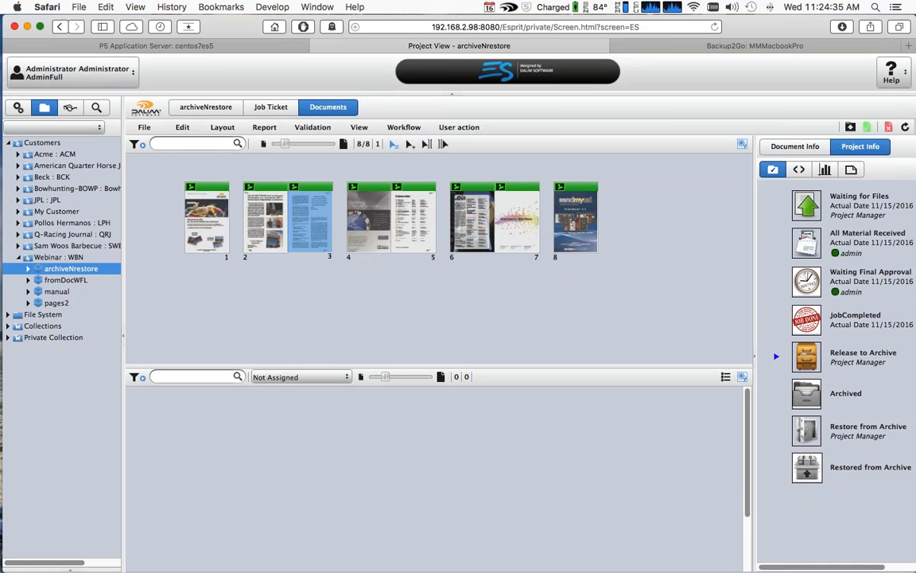
# In workflow admin, review Release to Archive (approval required, 10-day timeout) and expand Project Workflow
pyautogui.click(19, 108)
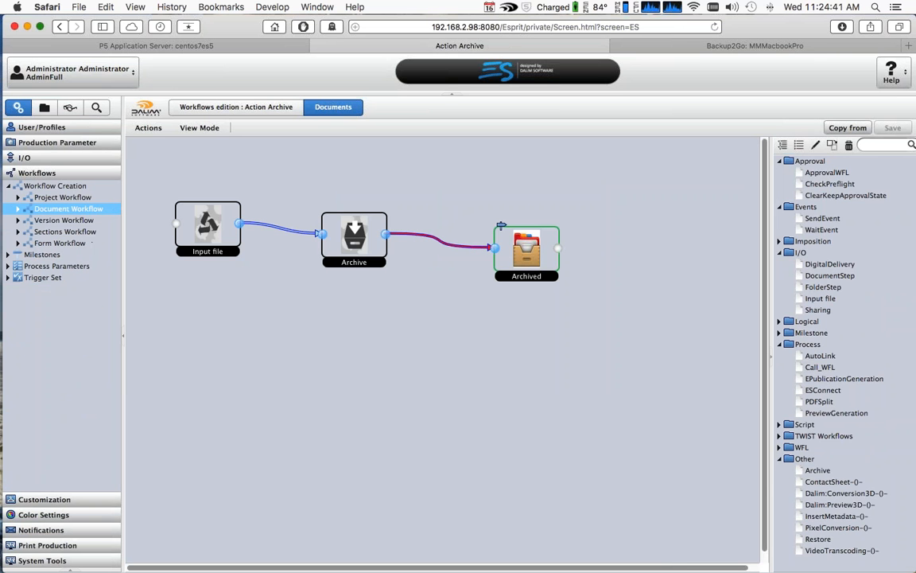
pyautogui.click(7, 255)
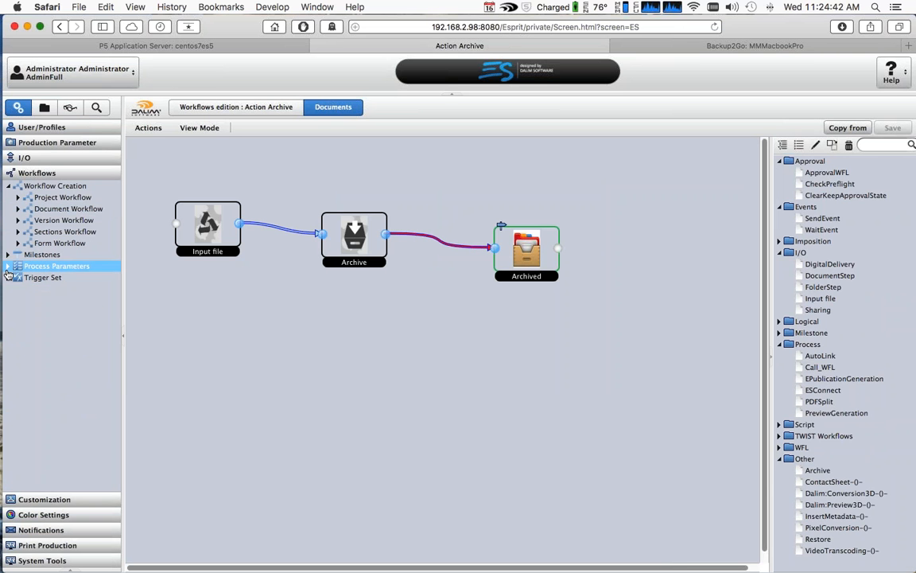
pyautogui.scroll(-5, 77, 295)
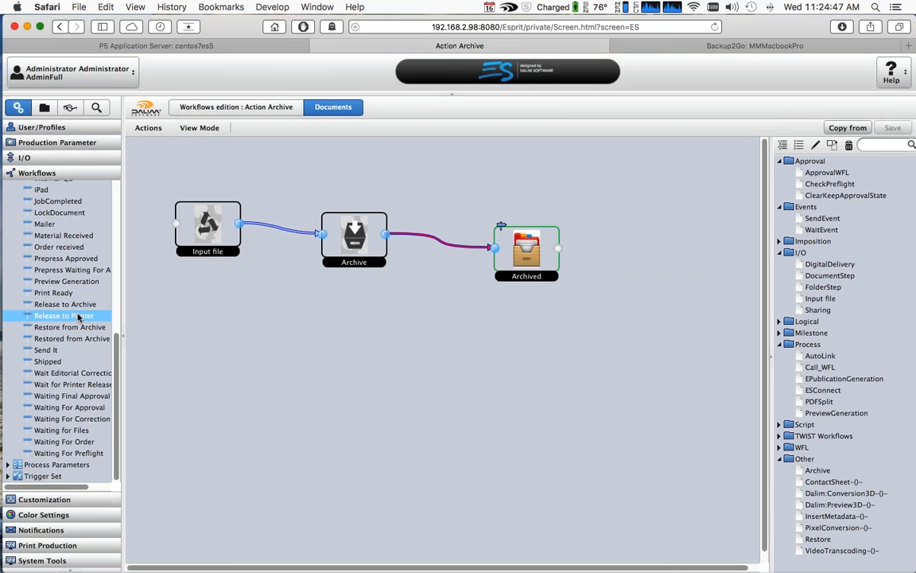
pyautogui.click(65, 304)
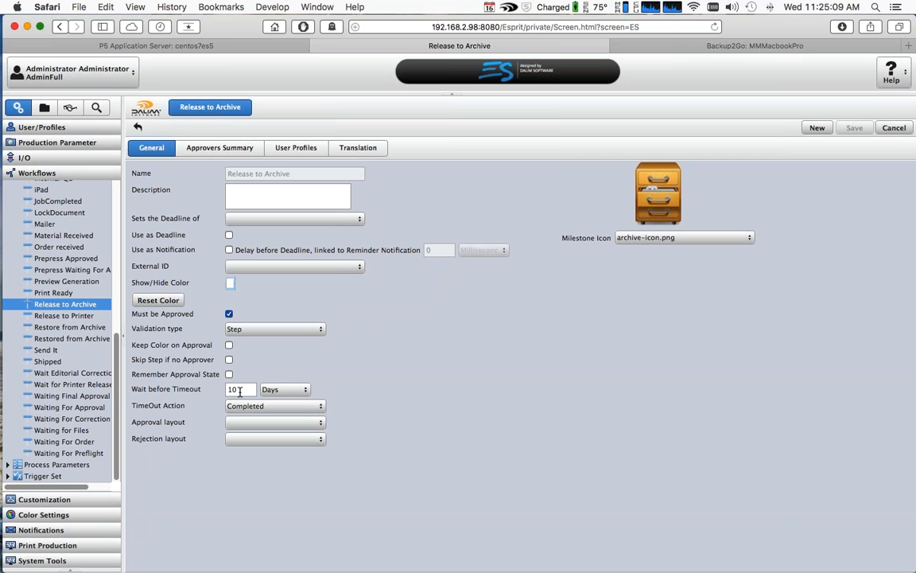
pyautogui.scroll(10, 51, 188)
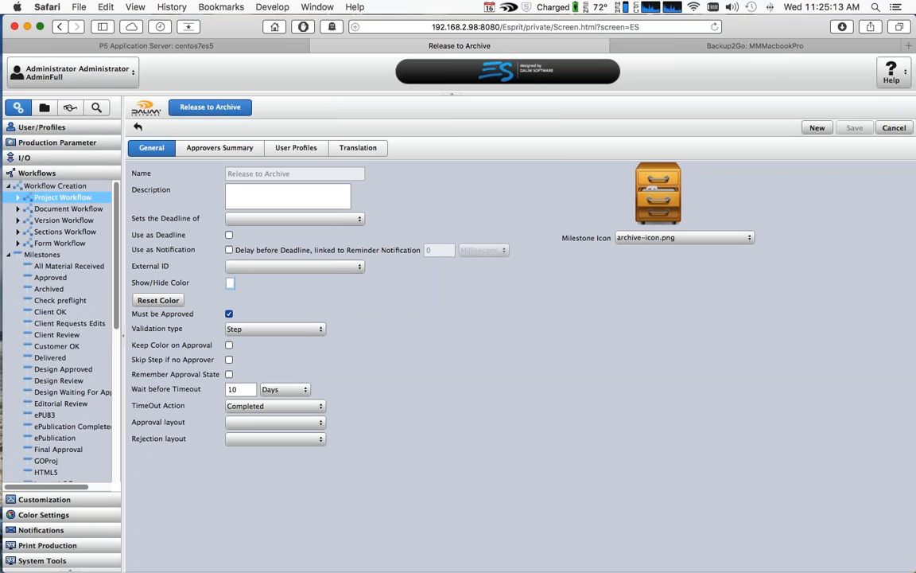
pyautogui.click(17, 196)
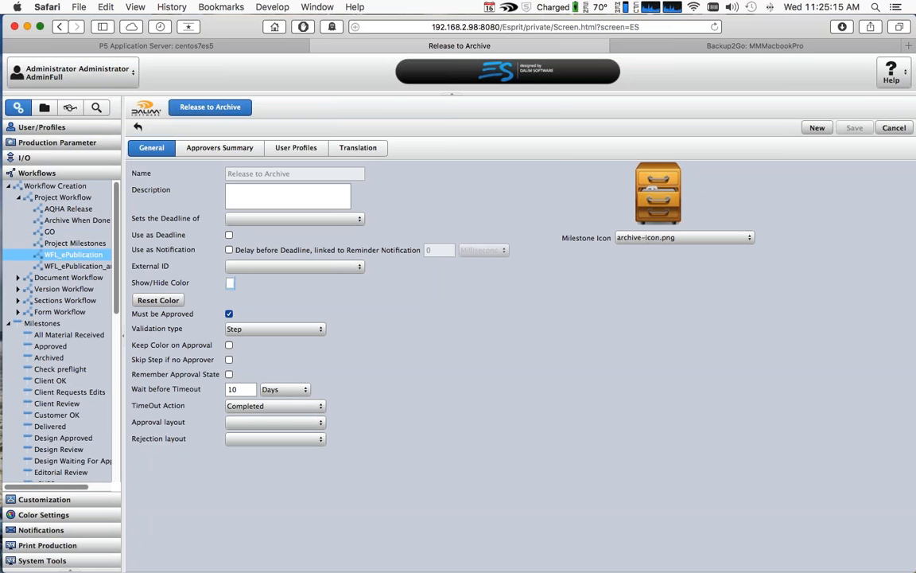
# Inspect the Project Milestones link after Release to Archive setting goarchive to true
pyautogui.click(60, 243)
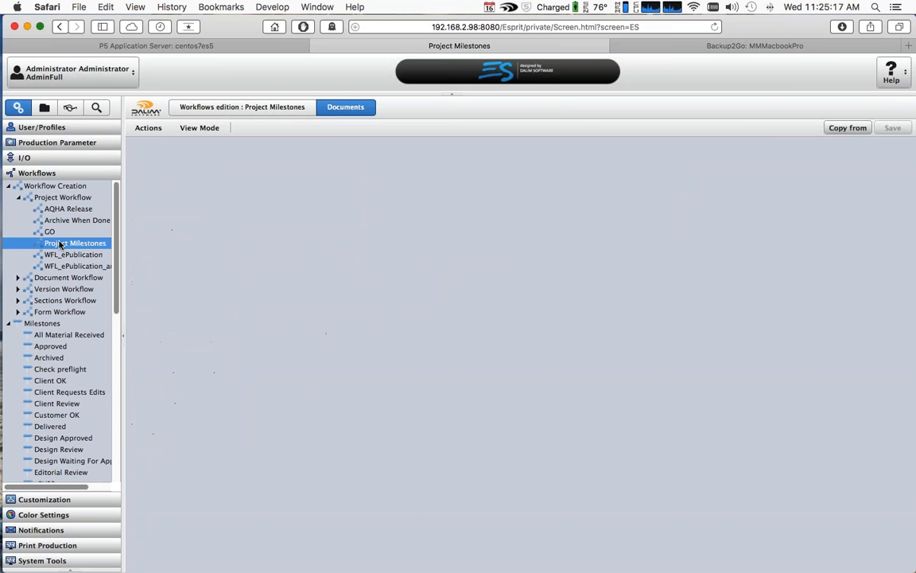
pyautogui.click(591, 283)
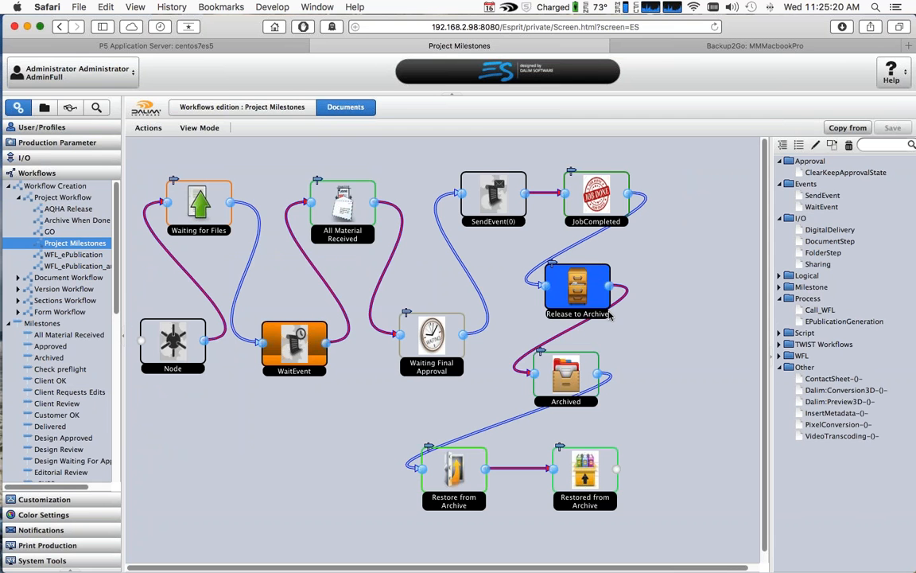
pyautogui.doubleClick(518, 292)
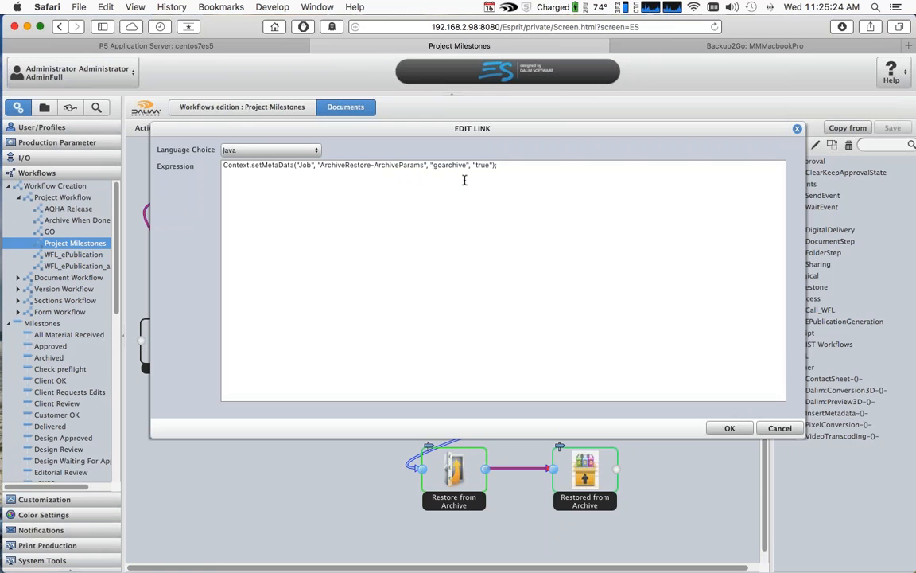
pyautogui.scroll(5, 464, 179)
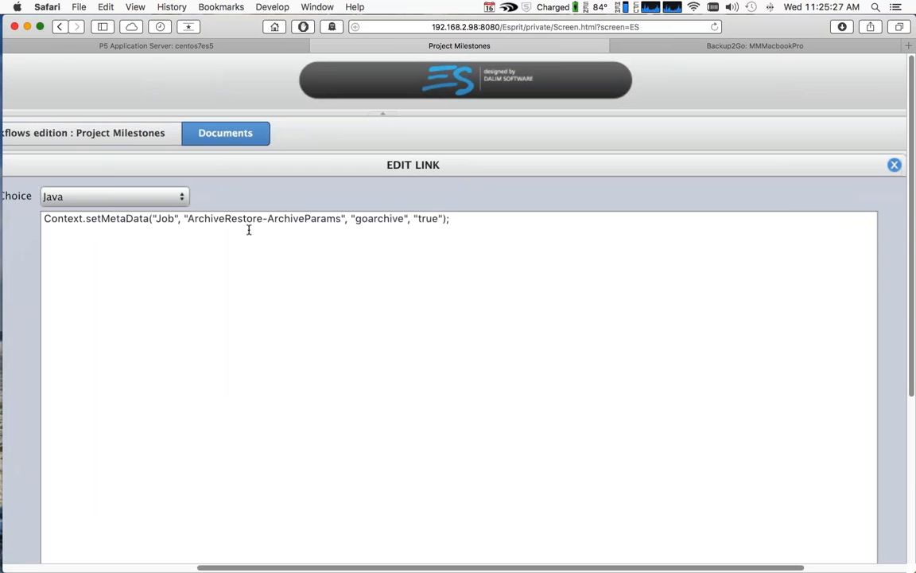
pyautogui.doubleClick(162, 218)
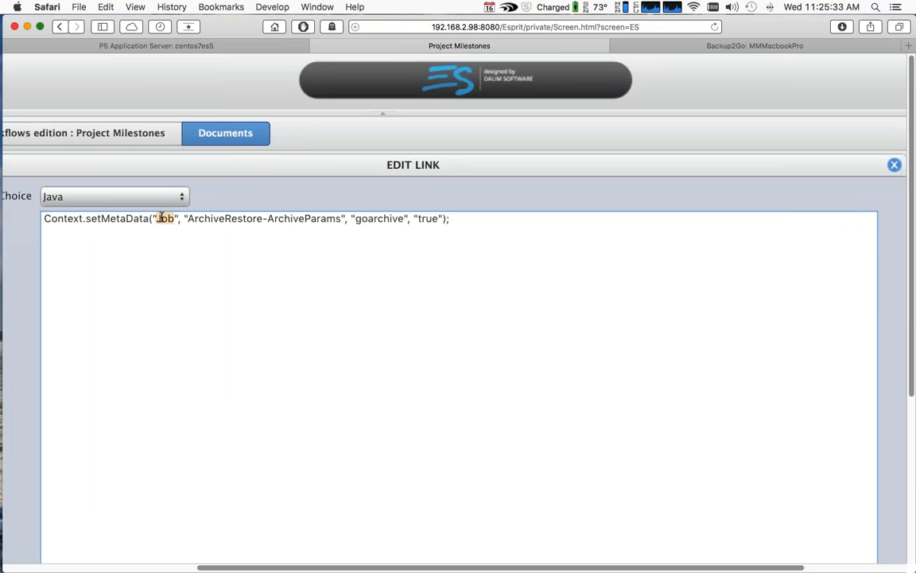
pyautogui.doubleClick(220, 220)
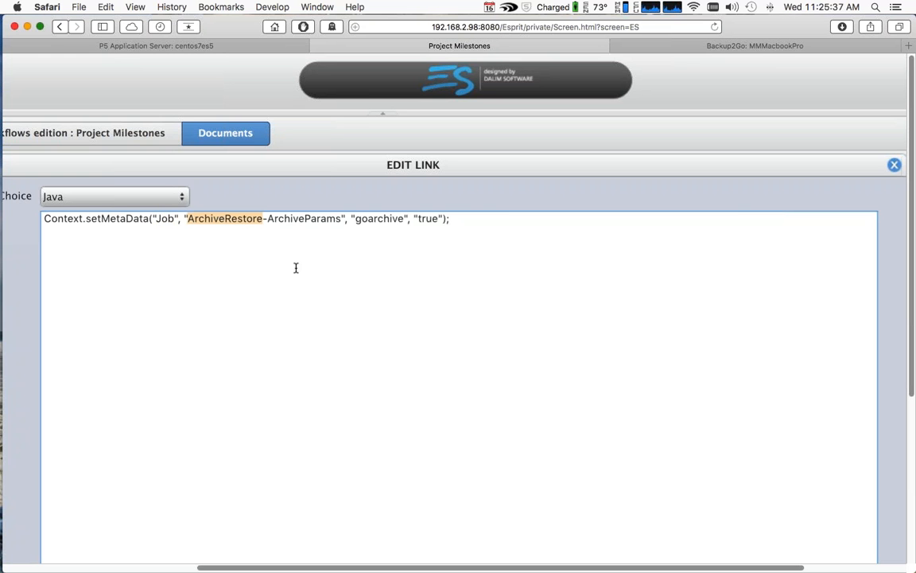
pyautogui.doubleClick(380, 220)
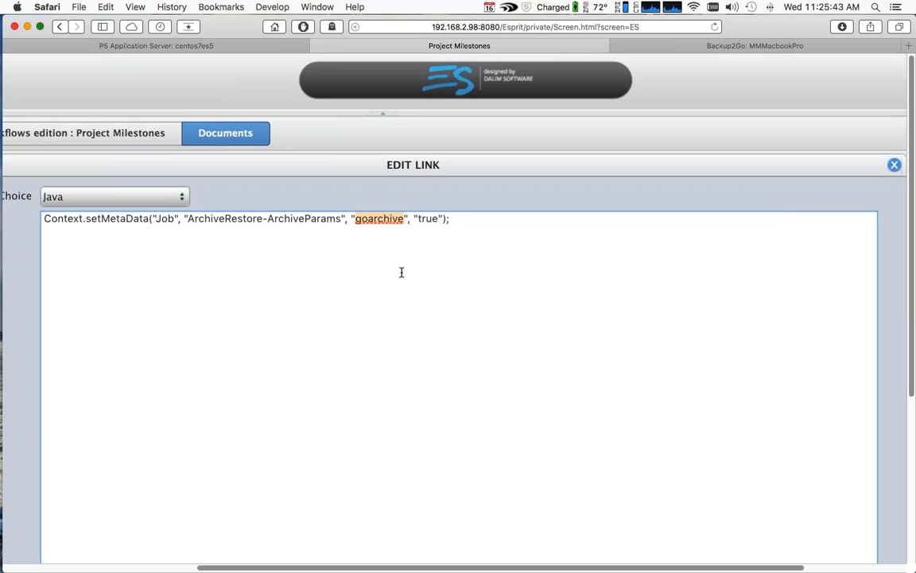
pyautogui.click(53, 223)
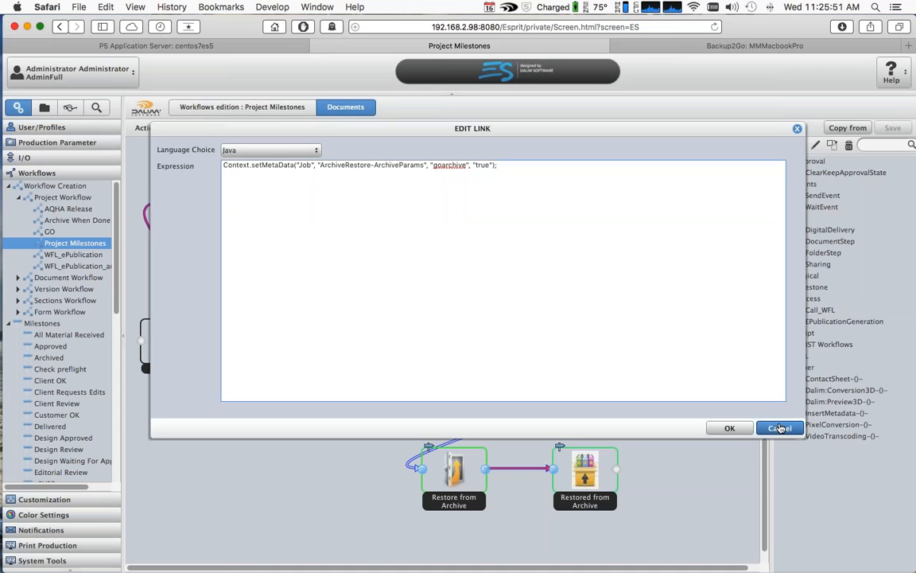
pyautogui.click(773, 372)
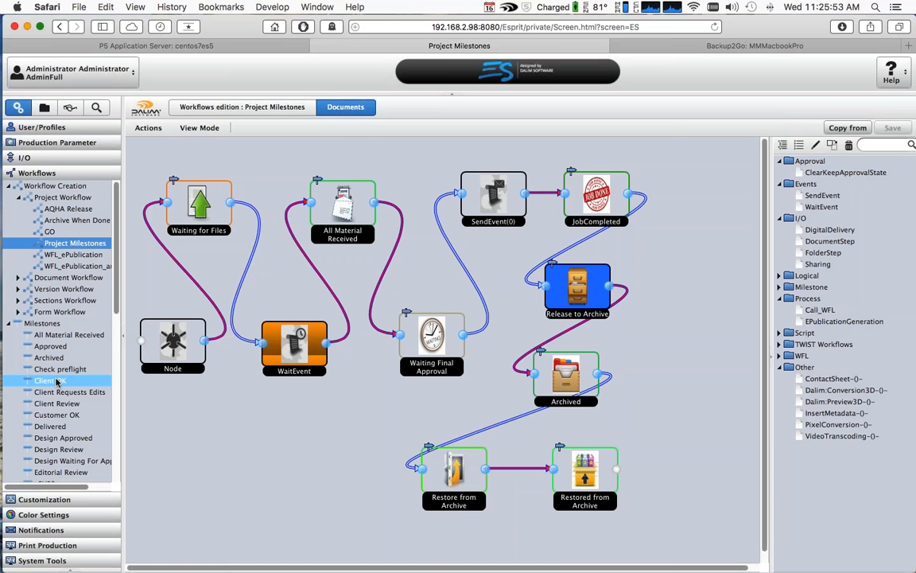
# Bring up the Trigger Set page listing the For Testing set
pyautogui.scroll(-10, 57, 380)
pyautogui.click(35, 465)
pyautogui.press('Down')
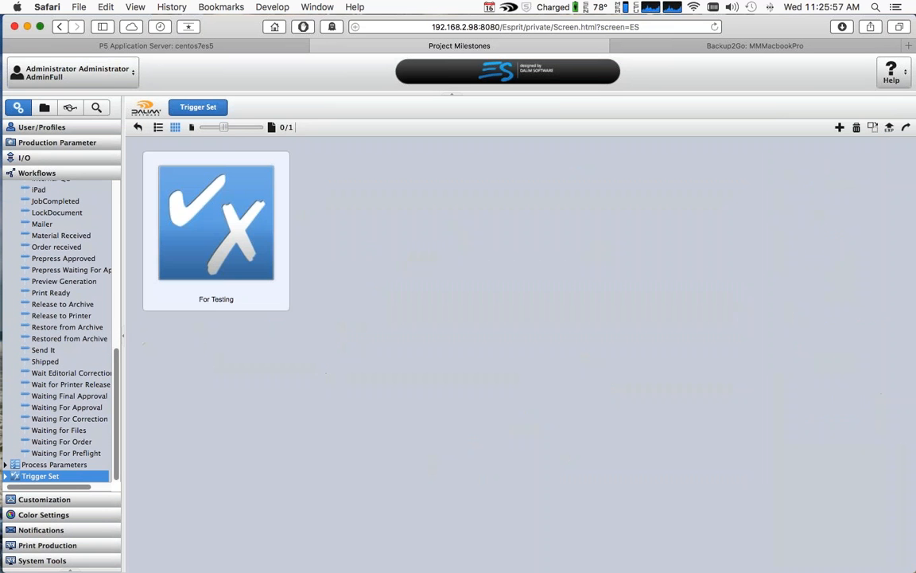
# Check that For Testing's ArchiveIT trigger runs the Archive action when goarchive = true
pyautogui.doubleClick(229, 219)
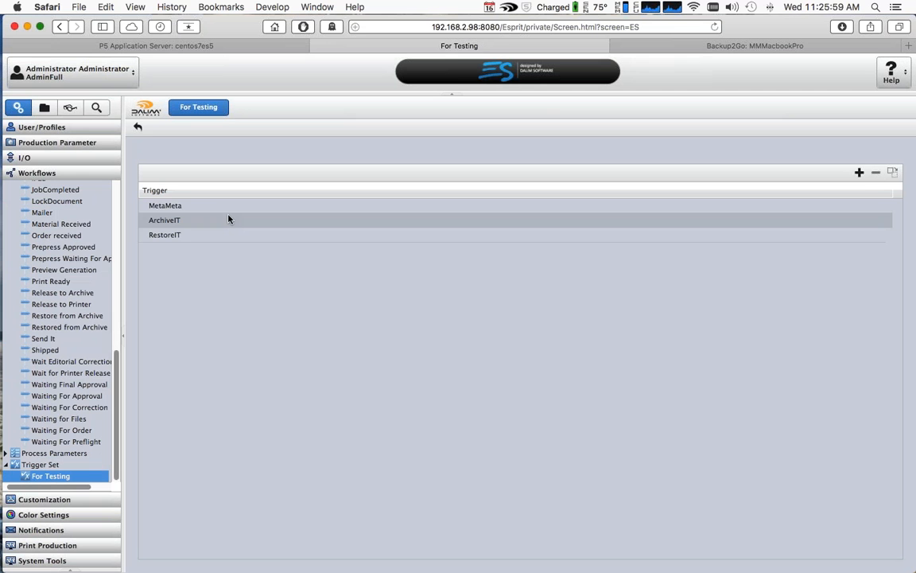
pyautogui.doubleClick(175, 227)
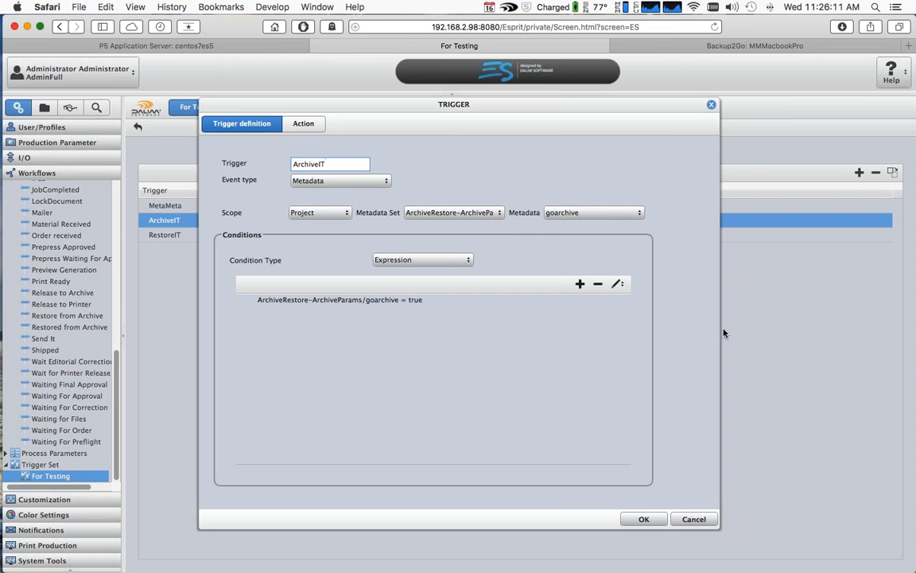
pyautogui.click(368, 300)
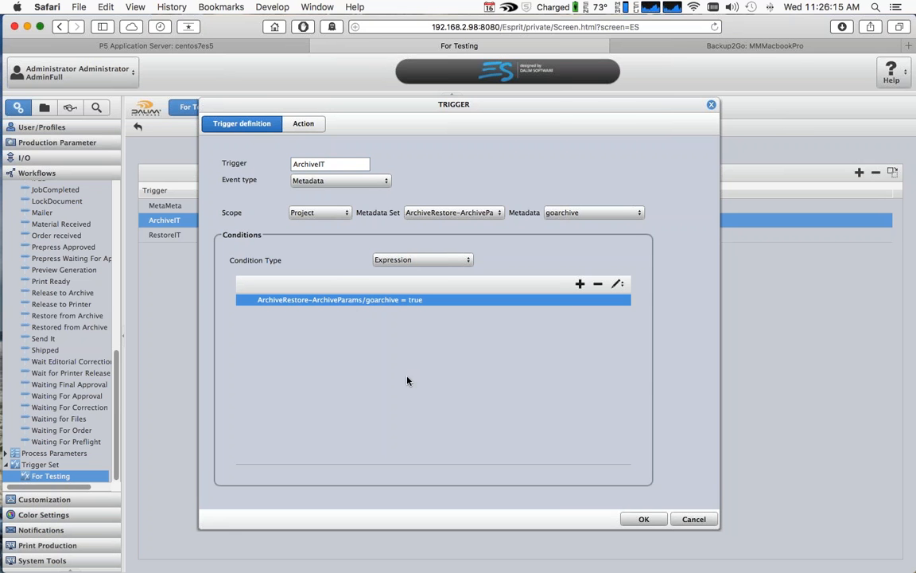
pyautogui.click(311, 127)
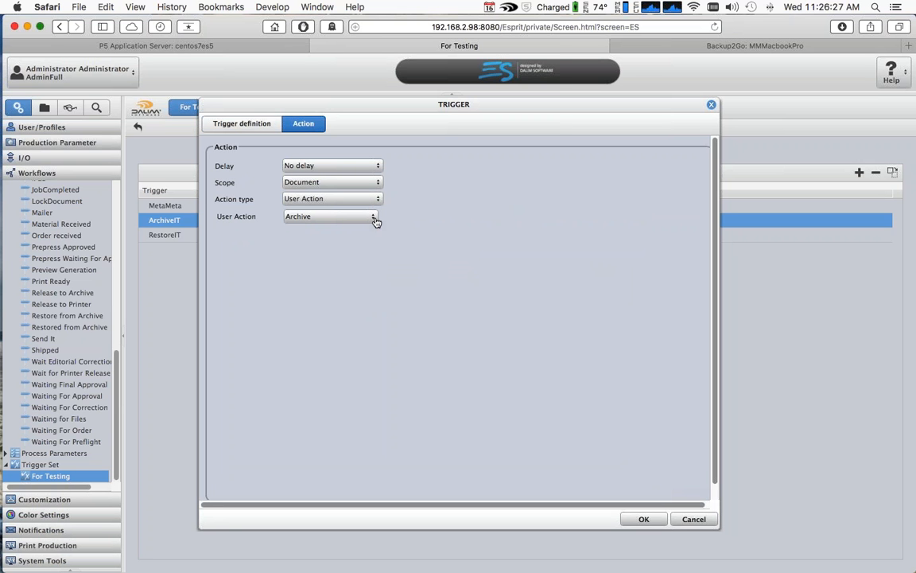
pyautogui.click(685, 524)
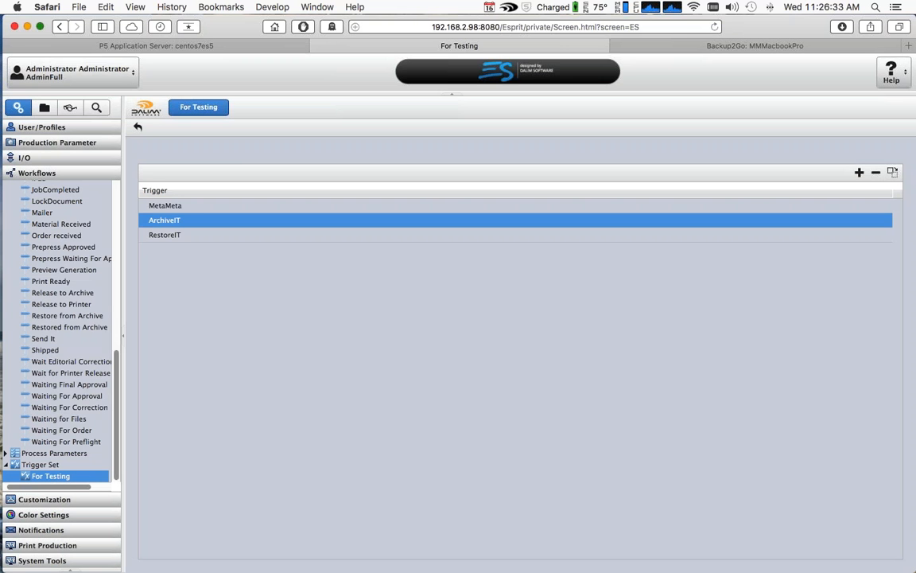
# Return to archiveNrestore and approve its Release to Archive milestone in the Approval dialog
pyautogui.click(43, 107)
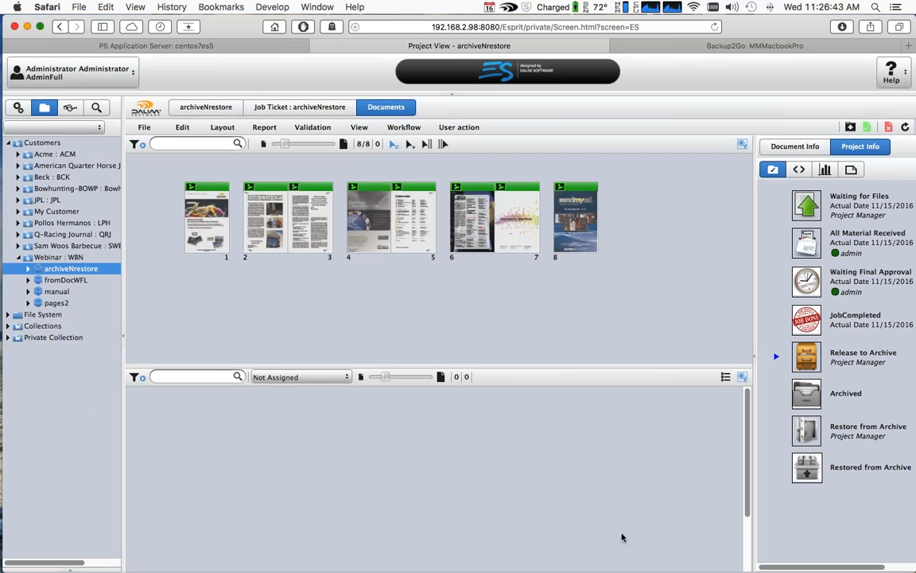
pyautogui.click(777, 363)
pyautogui.moveTo(649, 238); pyautogui.dragTo(440, 252)
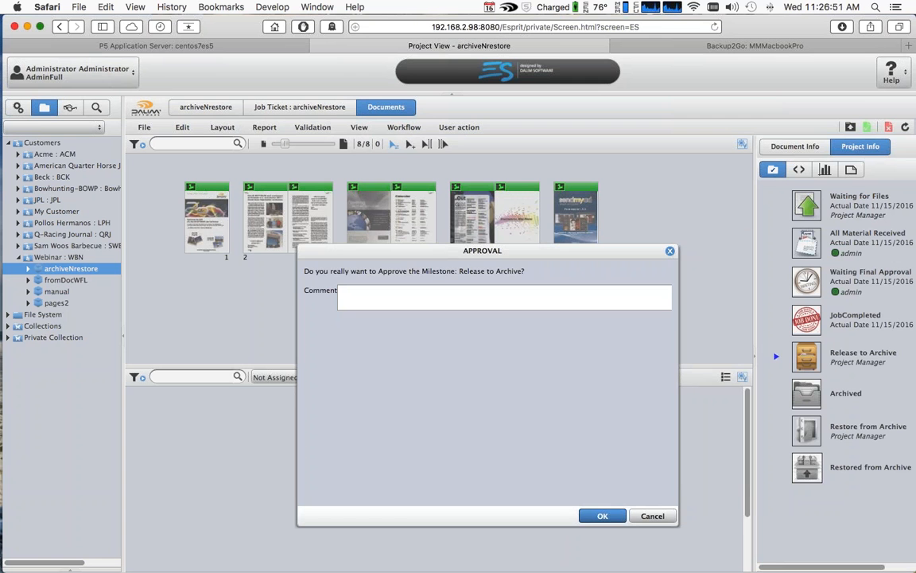
pyautogui.click(602, 515)
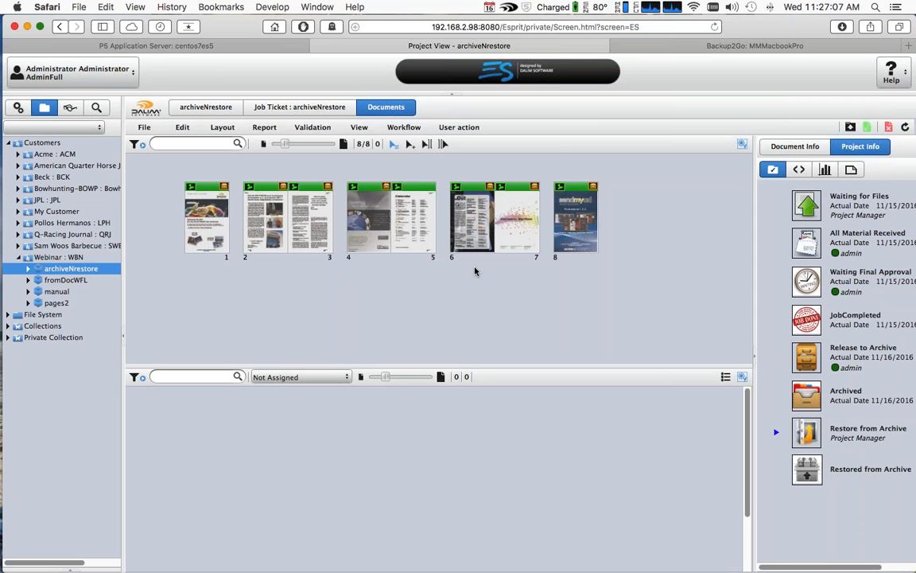
# Review the P5 archive Job History log, showing the new forES job started 16-Nov 13:27
pyautogui.click(185, 46)
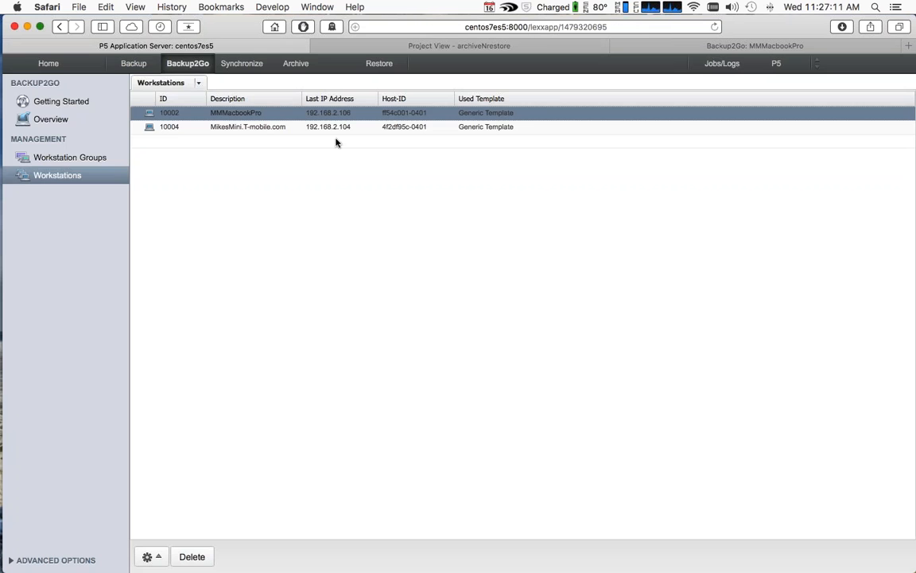
pyautogui.click(300, 67)
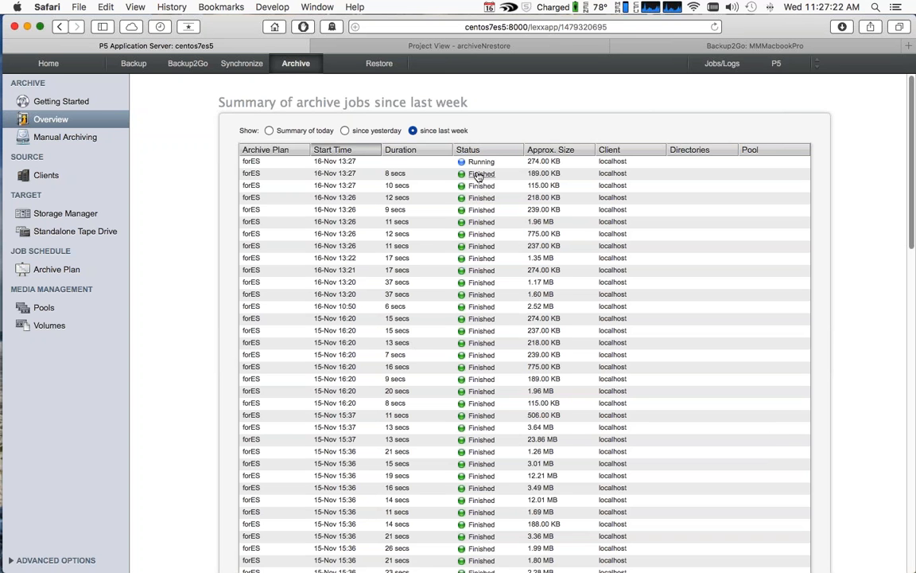
pyautogui.click(721, 63)
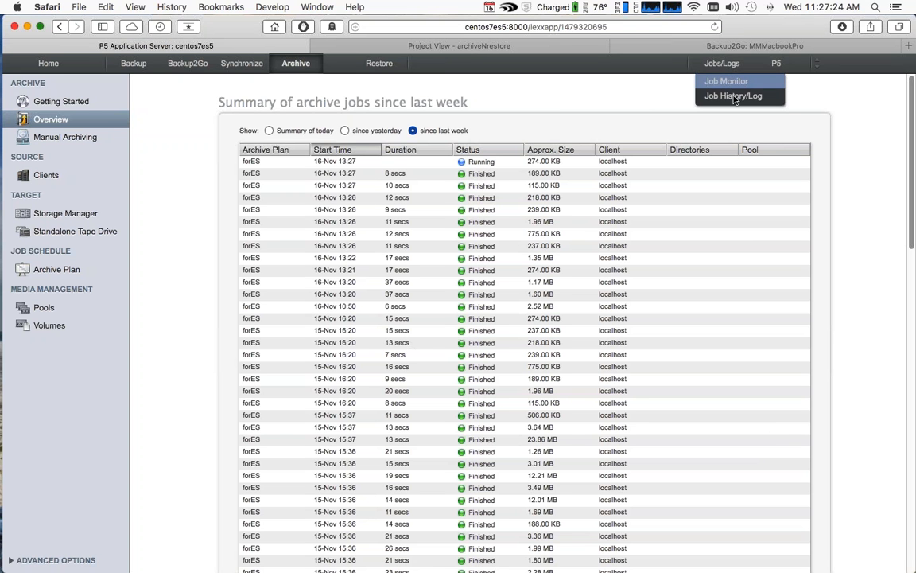
pyautogui.click(730, 96)
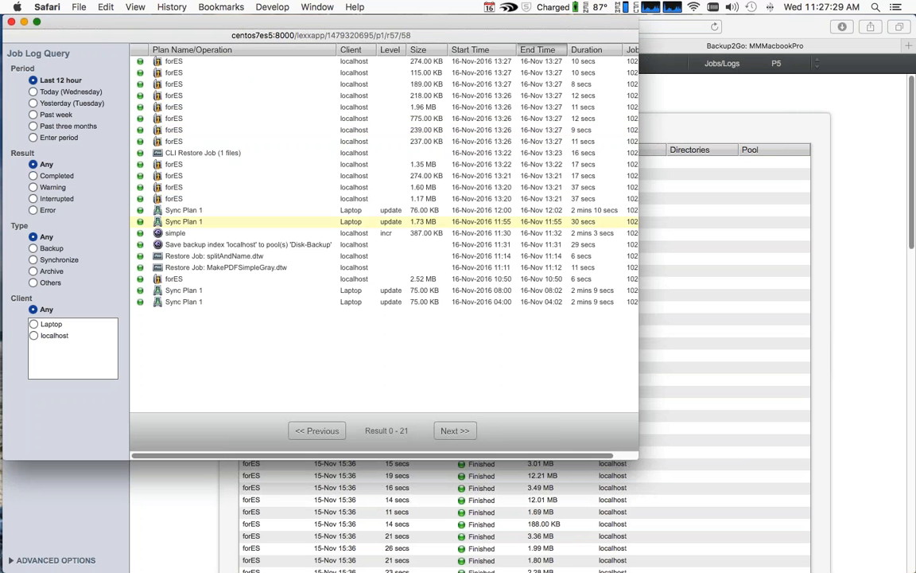
pyautogui.click(12, 21)
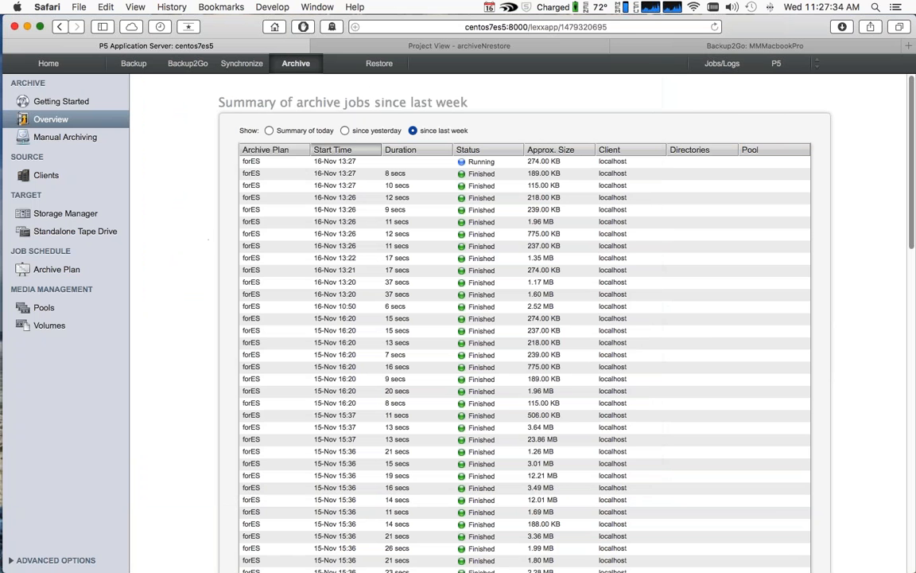
# Confirm the RestoreIT trigger runs 'Action Restore' on documents when restore = true, and save it
pyautogui.click(501, 46)
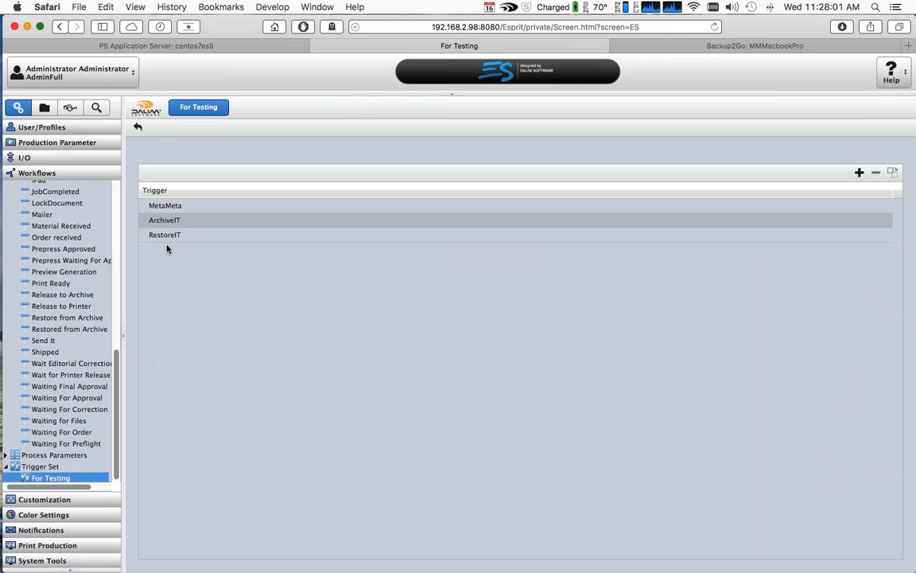
pyautogui.click(164, 238)
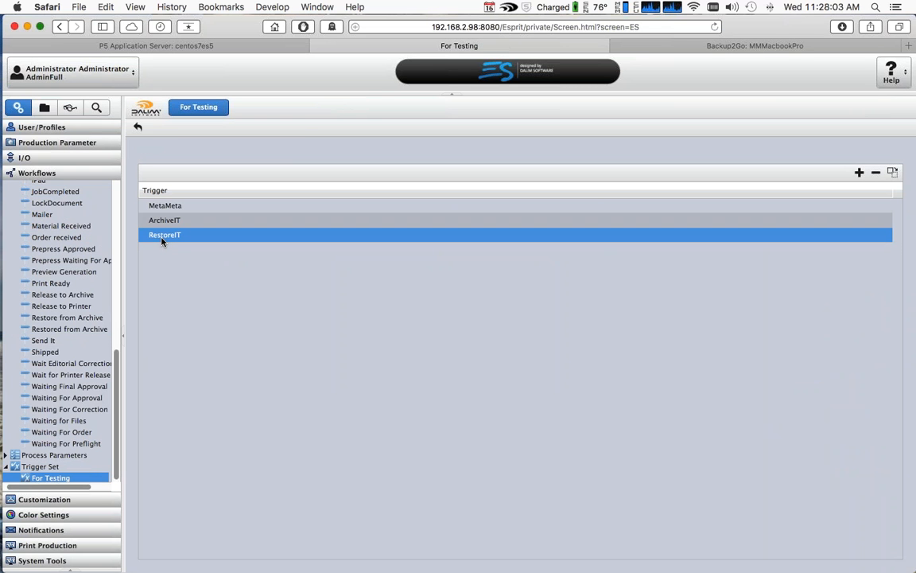
pyautogui.doubleClick(161, 237)
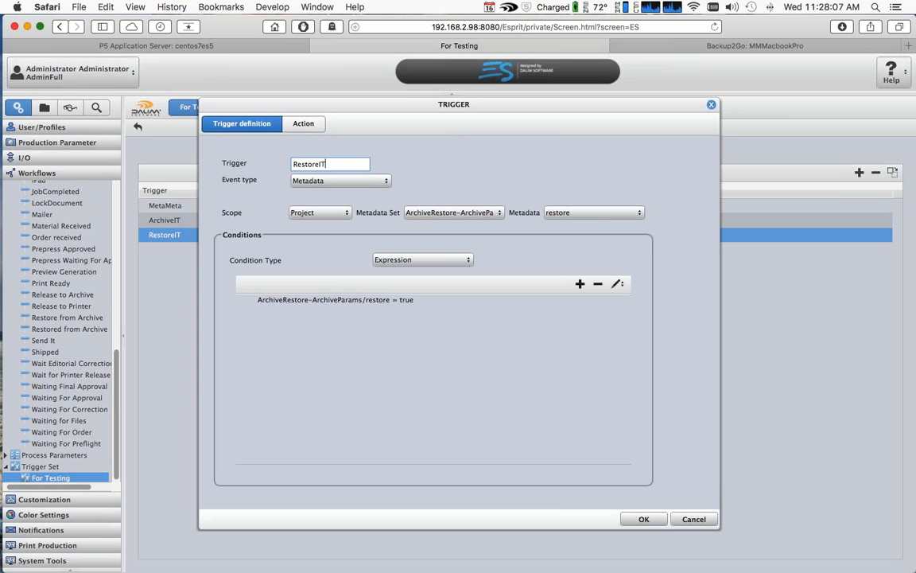
pyautogui.click(363, 299)
pyautogui.click(303, 123)
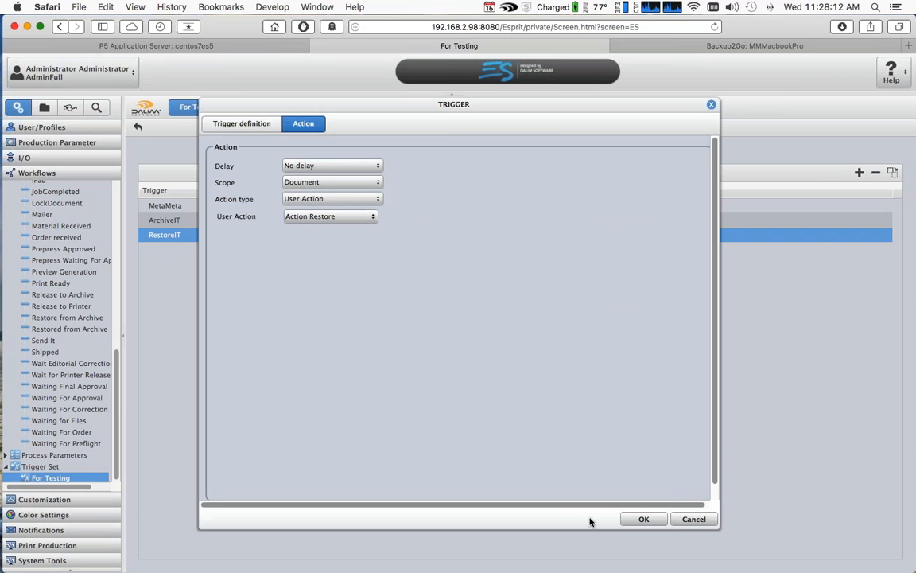
pyautogui.click(643, 518)
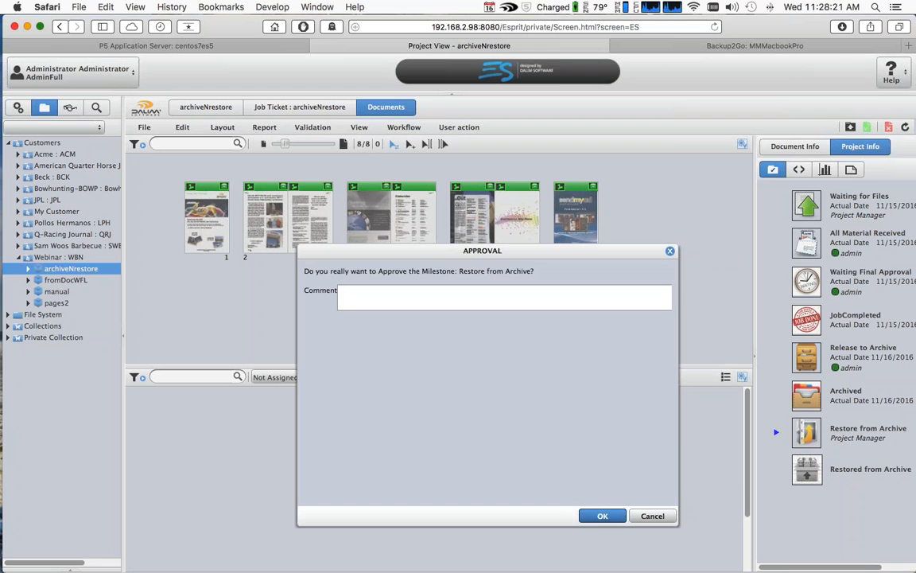
# Confirm approval of the Restore from Archive milestone
pyautogui.press('Return')
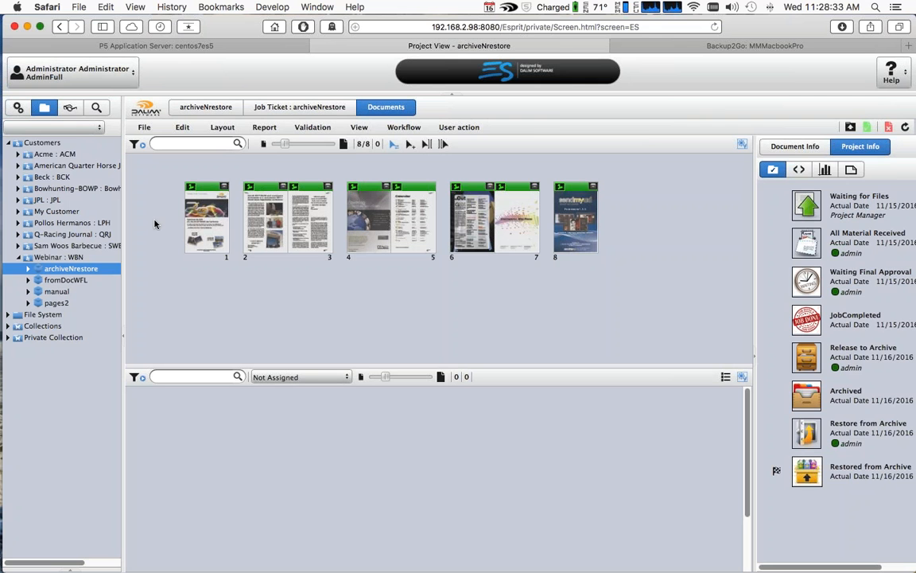
pyautogui.doubleClick(198, 229)
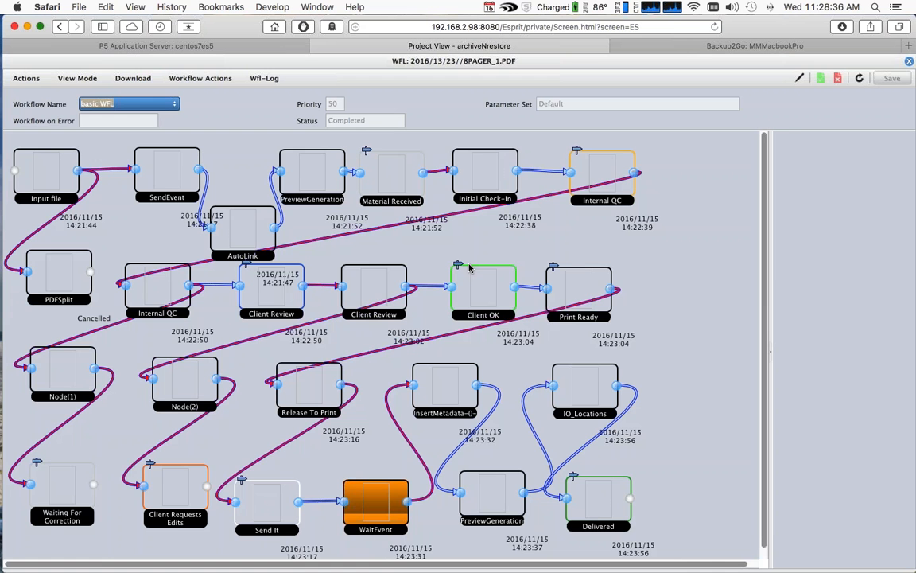
pyautogui.click(174, 105)
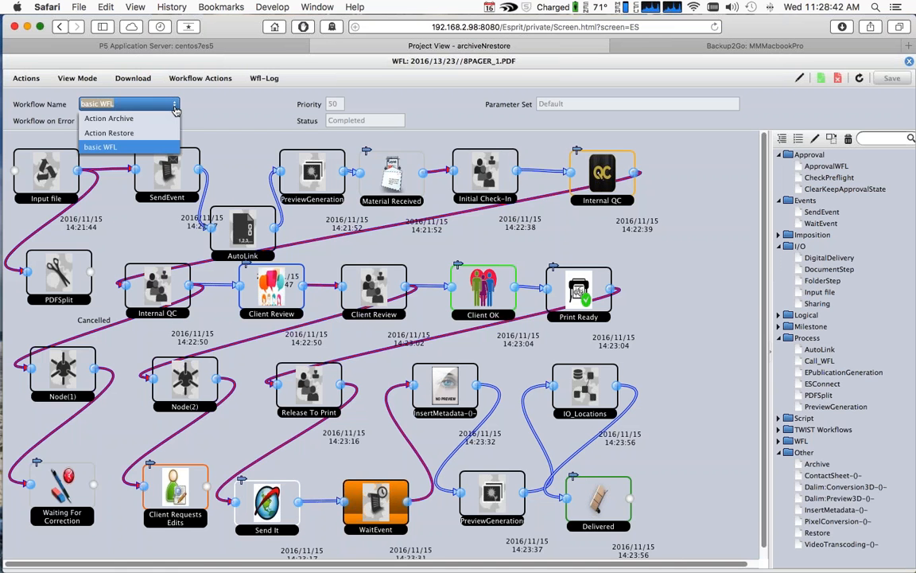
pyautogui.click(141, 119)
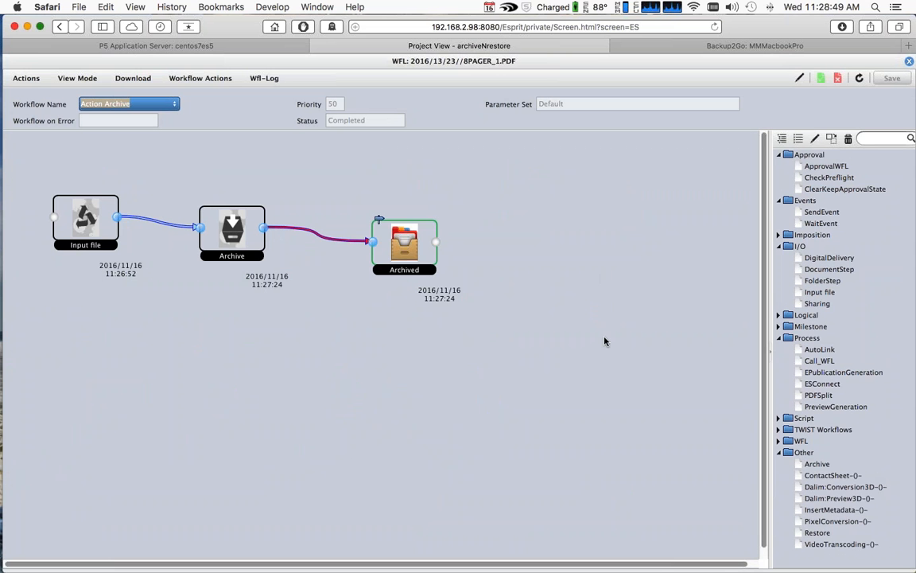
pyautogui.click(156, 103)
pyautogui.click(165, 135)
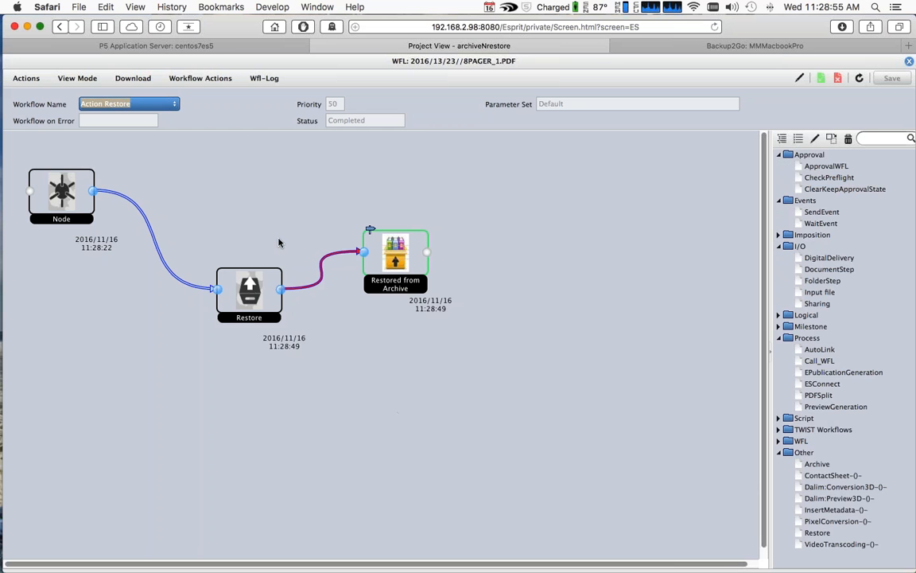
pyautogui.click(909, 62)
pyautogui.click(429, 271)
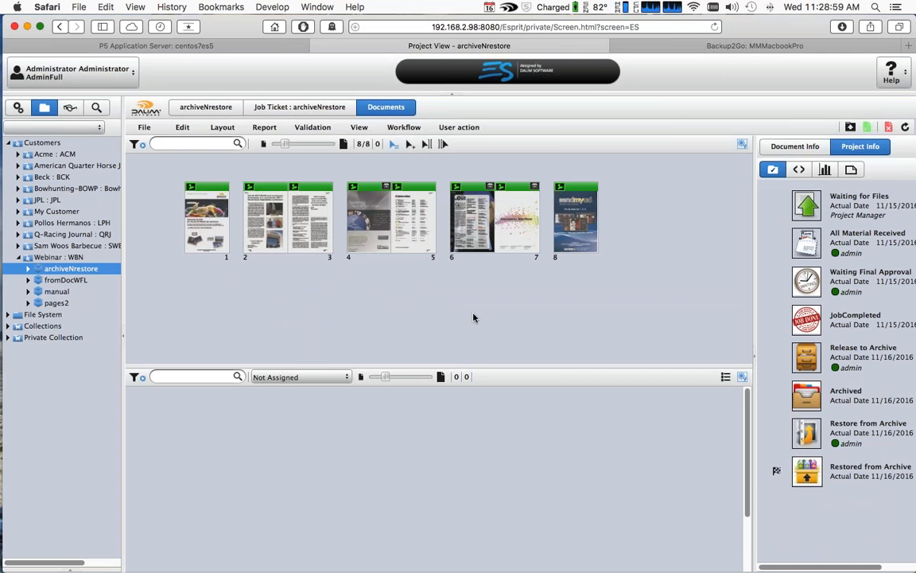
# Select pages 4 and 7, then open the Archiving job list under System Tools
pyautogui.click(366, 211)
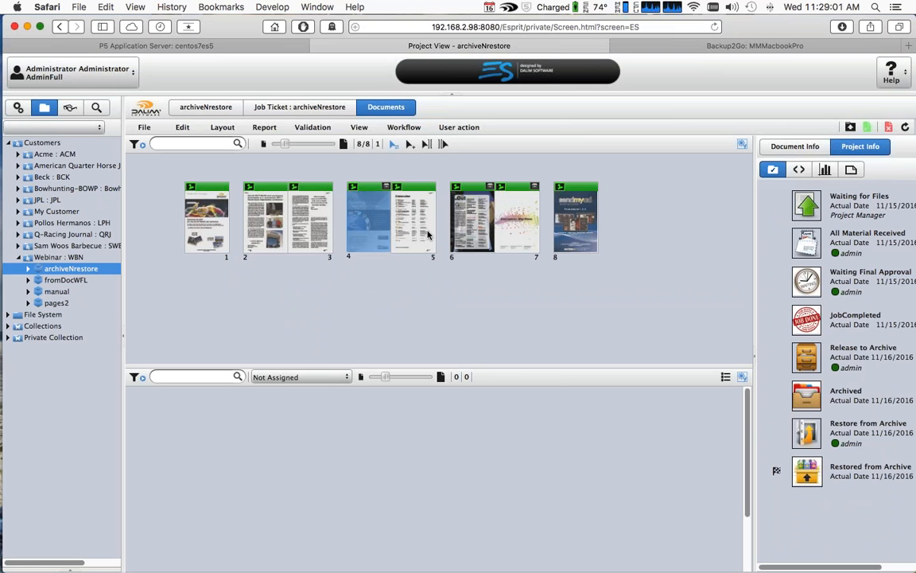
pyautogui.click(517, 227)
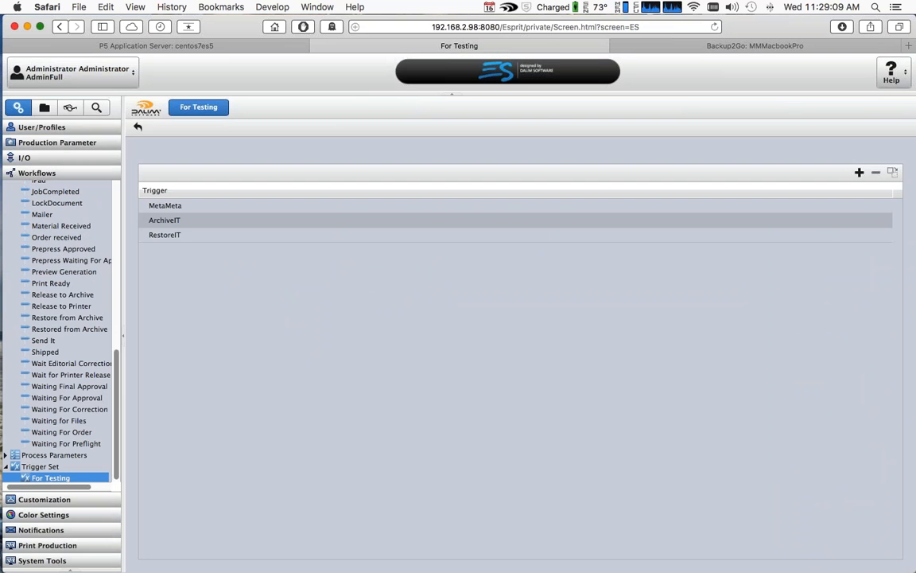
pyautogui.click(88, 566)
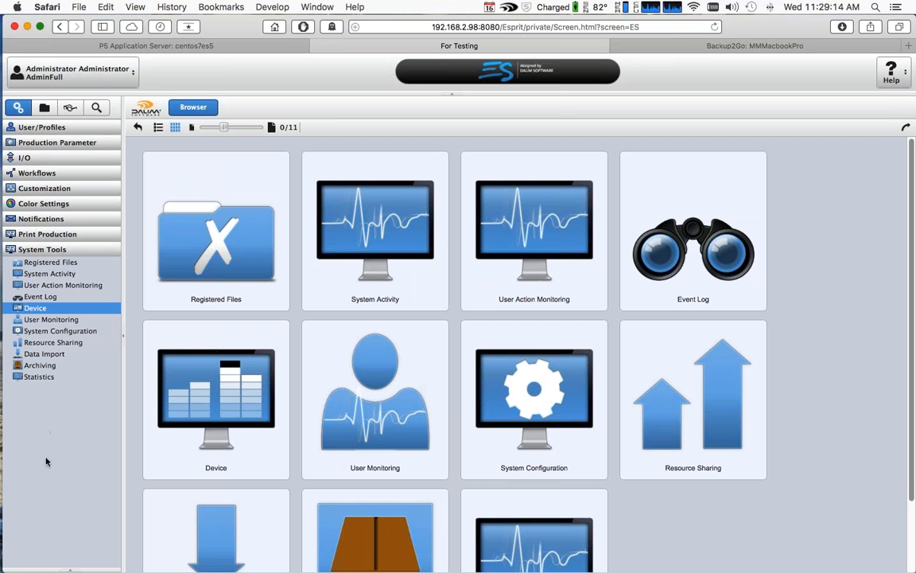
pyautogui.click(39, 365)
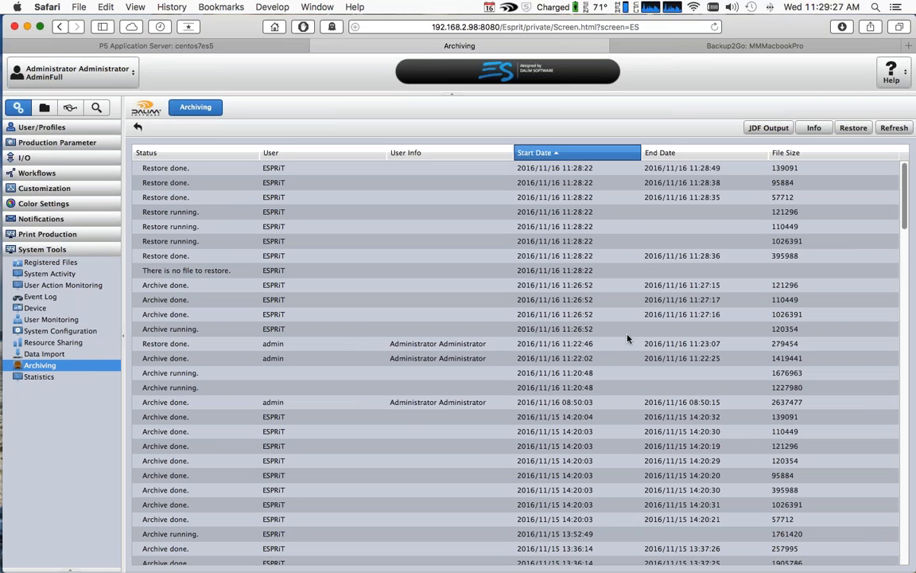
pyautogui.click(894, 127)
pyautogui.click(173, 315)
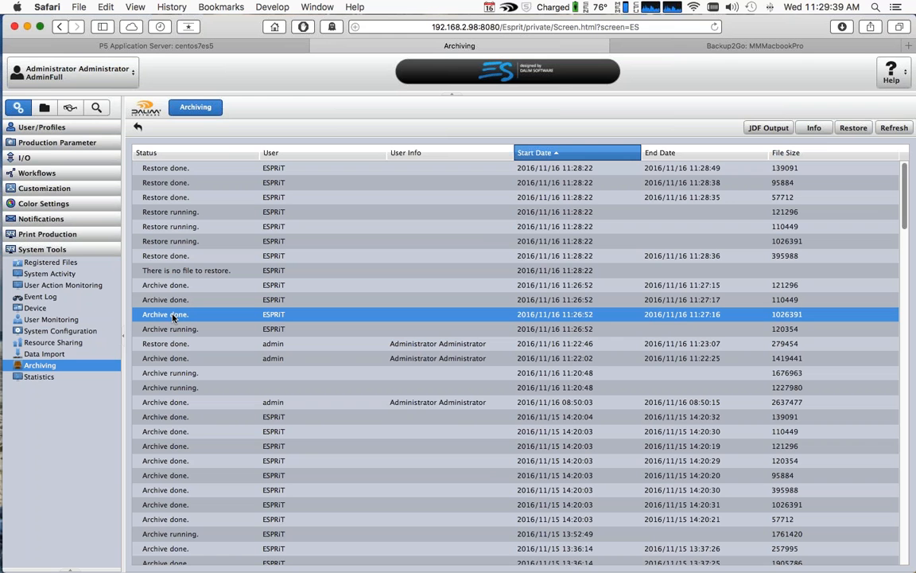
pyautogui.click(813, 128)
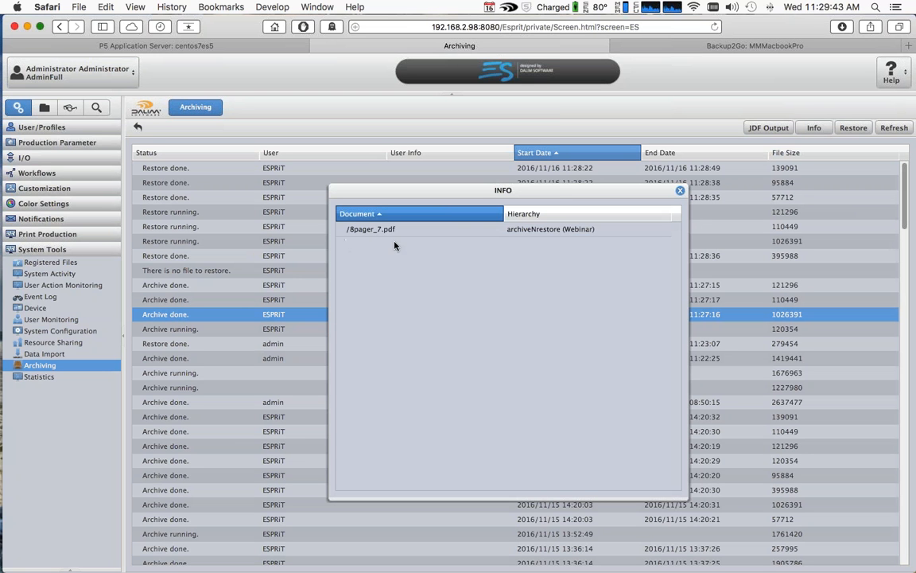
pyautogui.click(362, 229)
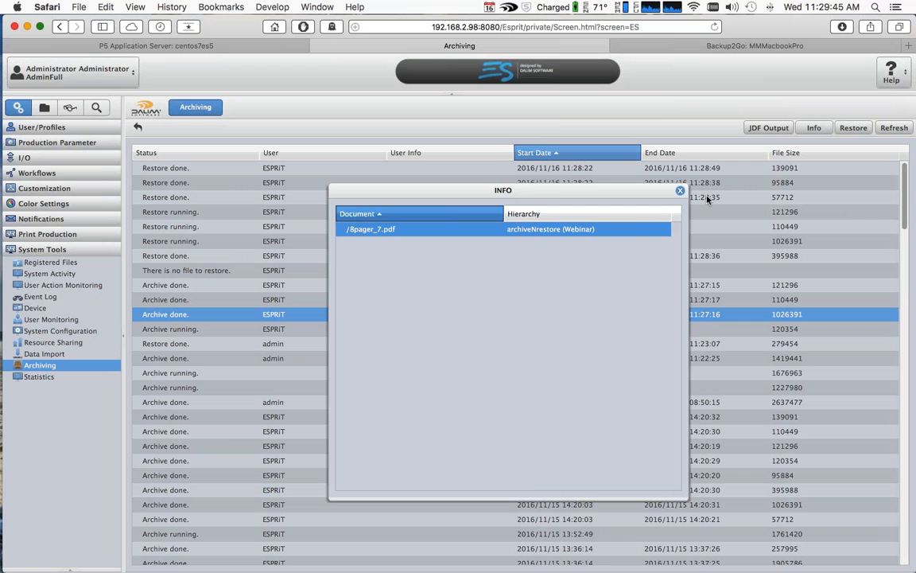
pyautogui.click(680, 191)
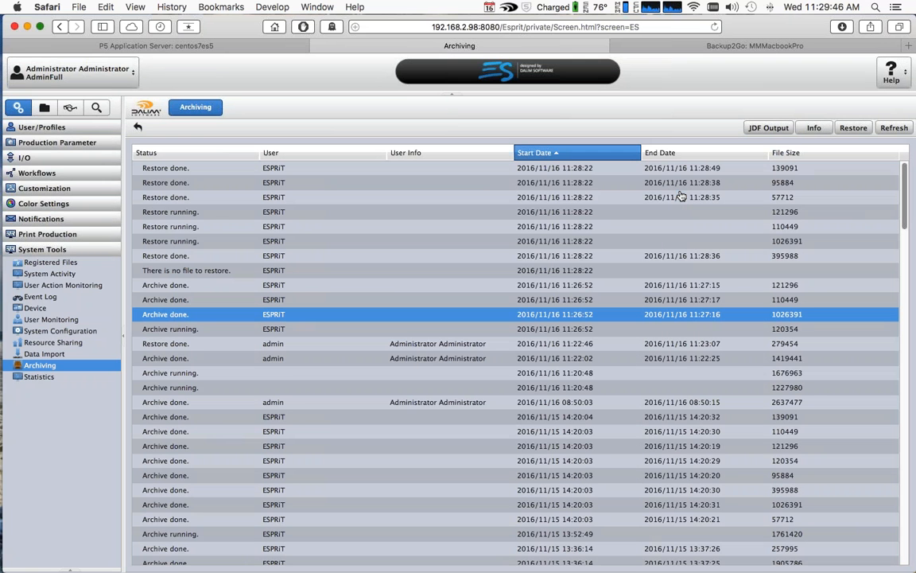
pyautogui.click(768, 127)
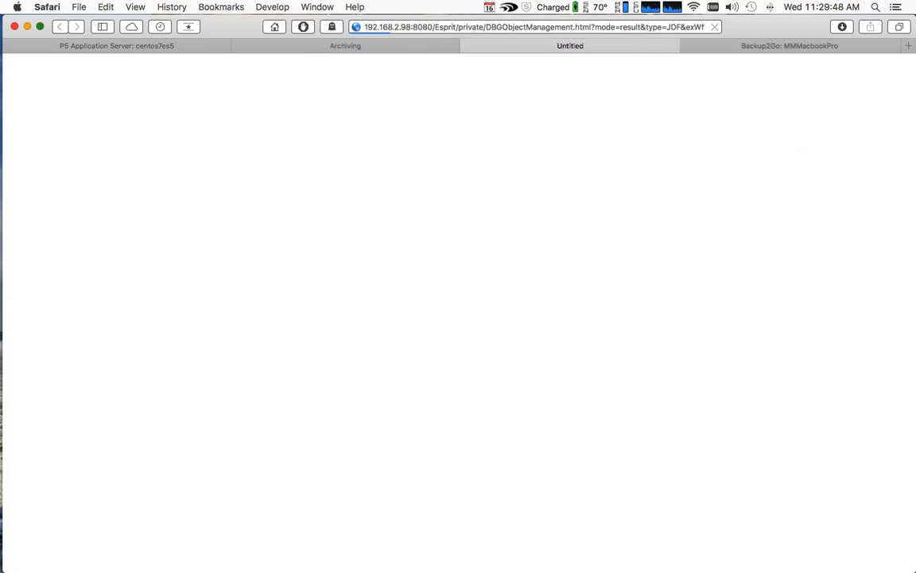
pyautogui.scroll(-3, 458, 319)
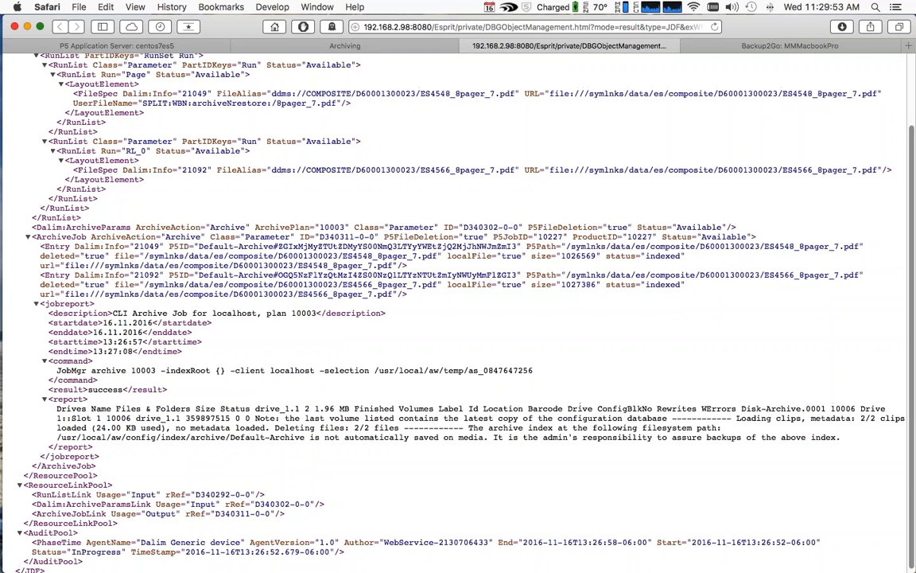
pyautogui.click(466, 45)
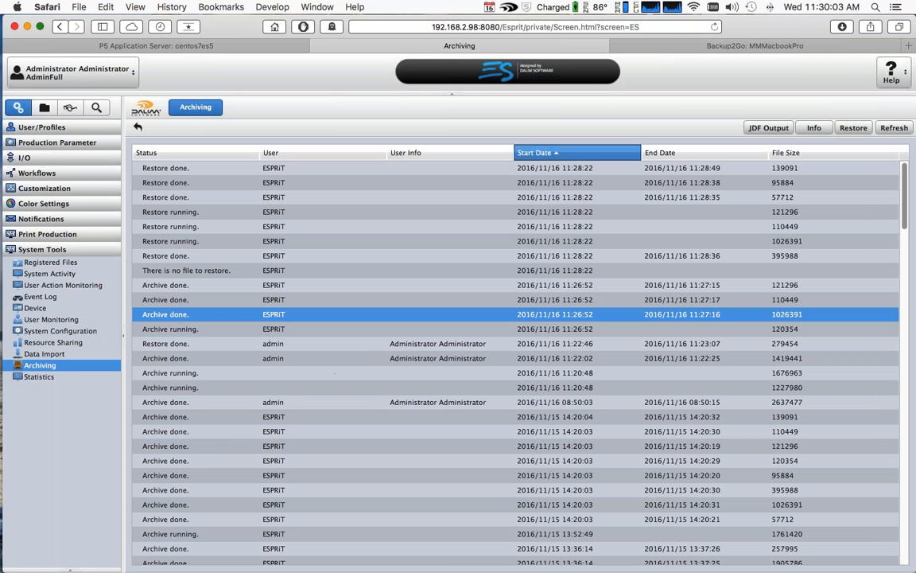
# Inspect the Event Log's Restore entries for 8pager_1, 8pager_2 and 8pager_4, then return to archiveNrestore
pyautogui.click(54, 300)
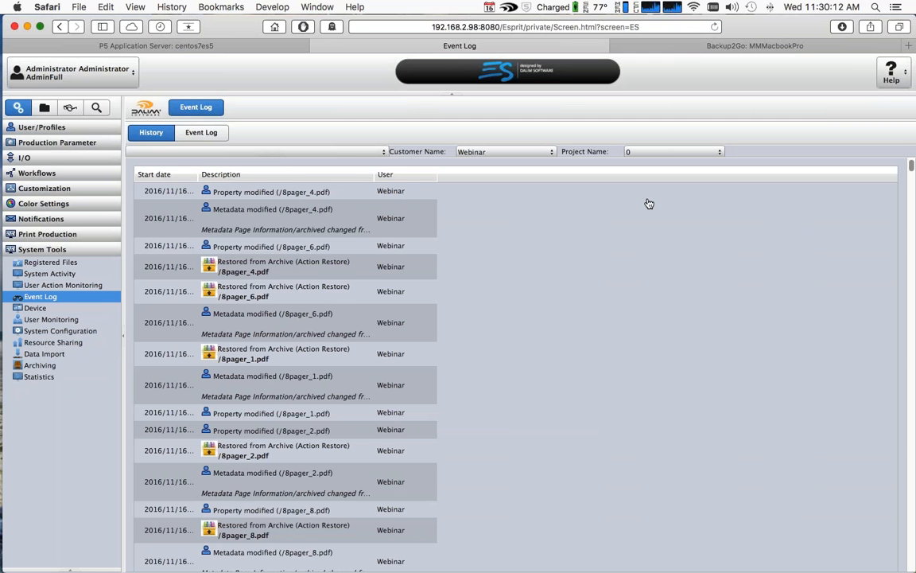
pyautogui.click(201, 132)
pyautogui.moveTo(443, 184); pyautogui.dragTo(443, 308)
pyautogui.click(231, 429)
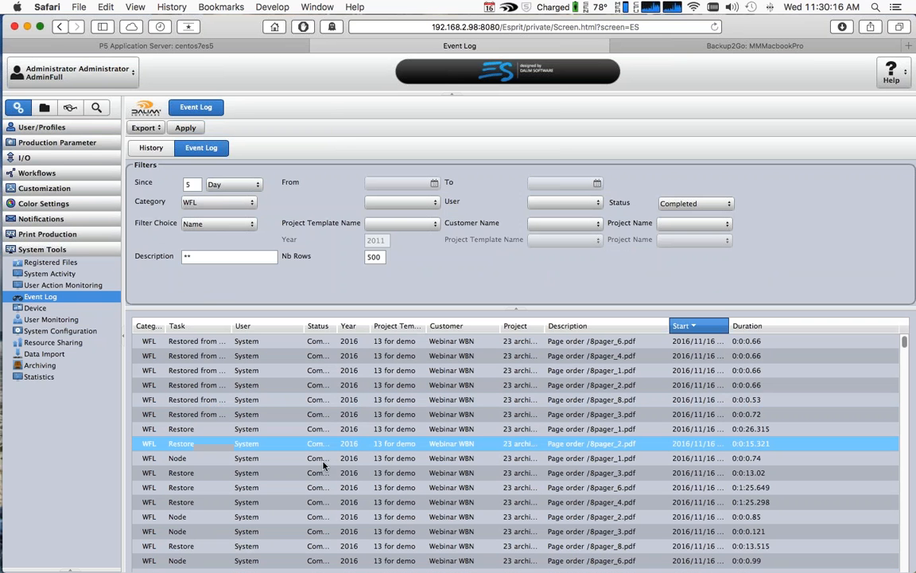
pyautogui.click(204, 443)
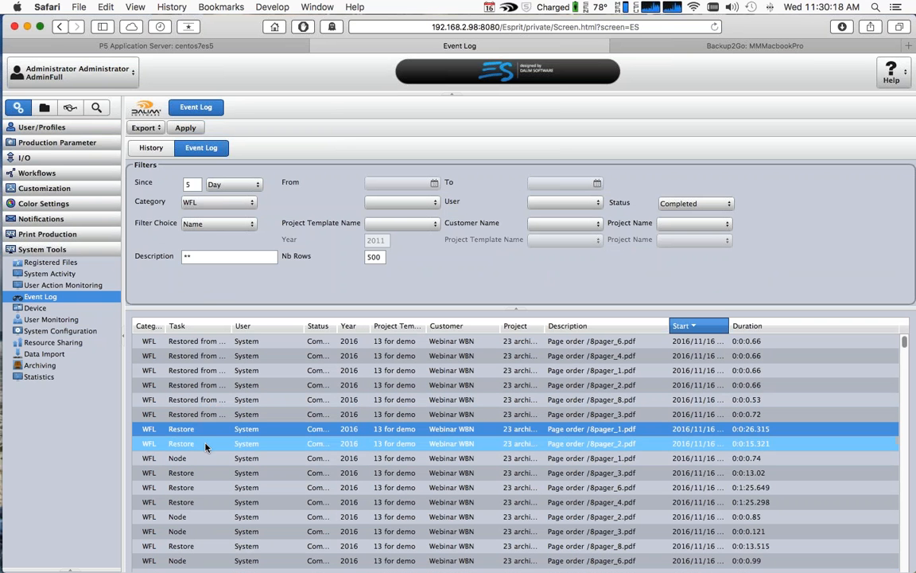
pyautogui.click(203, 355)
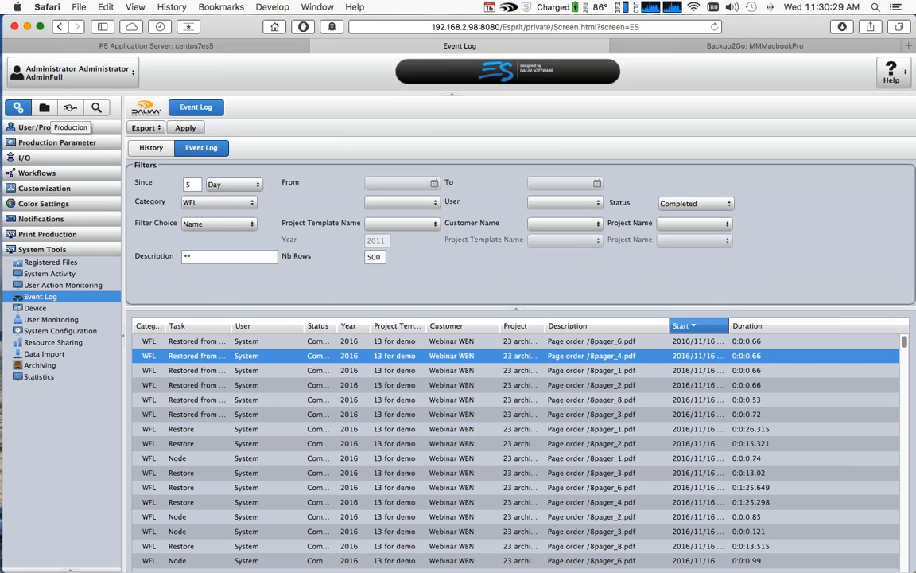
pyautogui.click(45, 108)
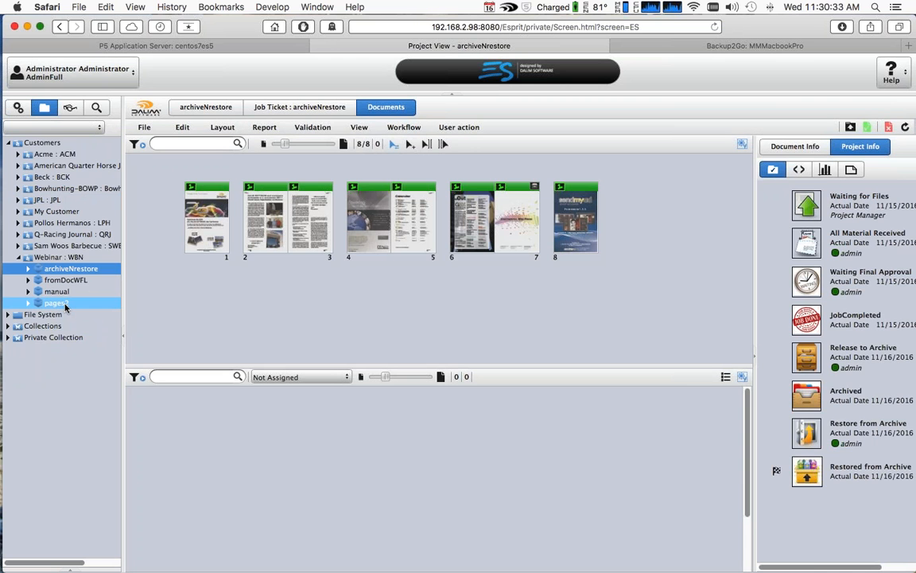
# Delete the pages2 project from the Webinar customer, confirming with Yes
pyautogui.click(65, 306)
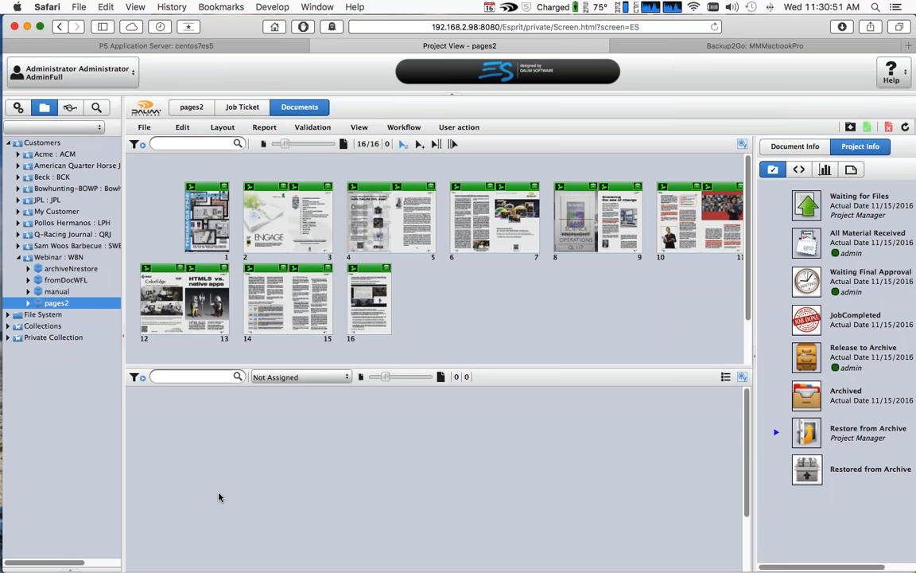
pyautogui.rightClick(55, 306)
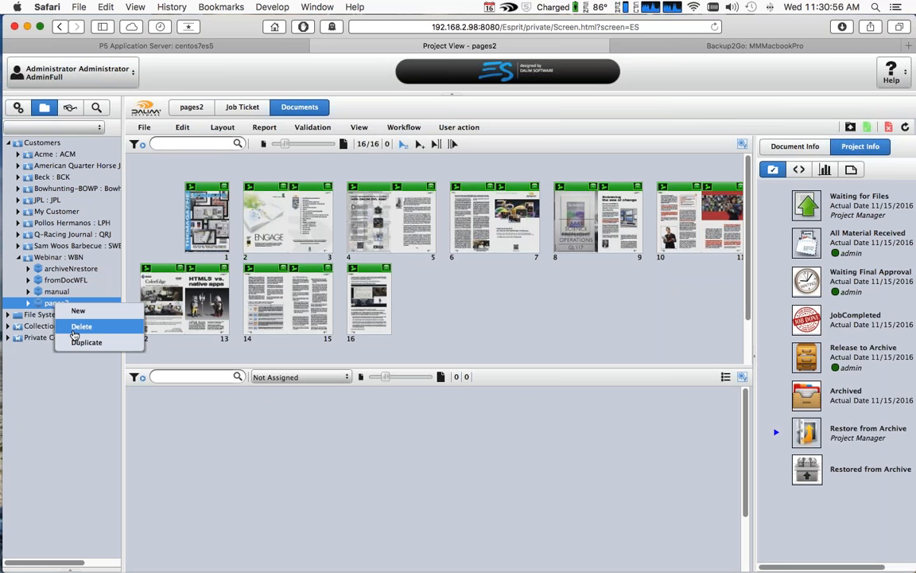
pyautogui.click(76, 327)
pyautogui.click(437, 335)
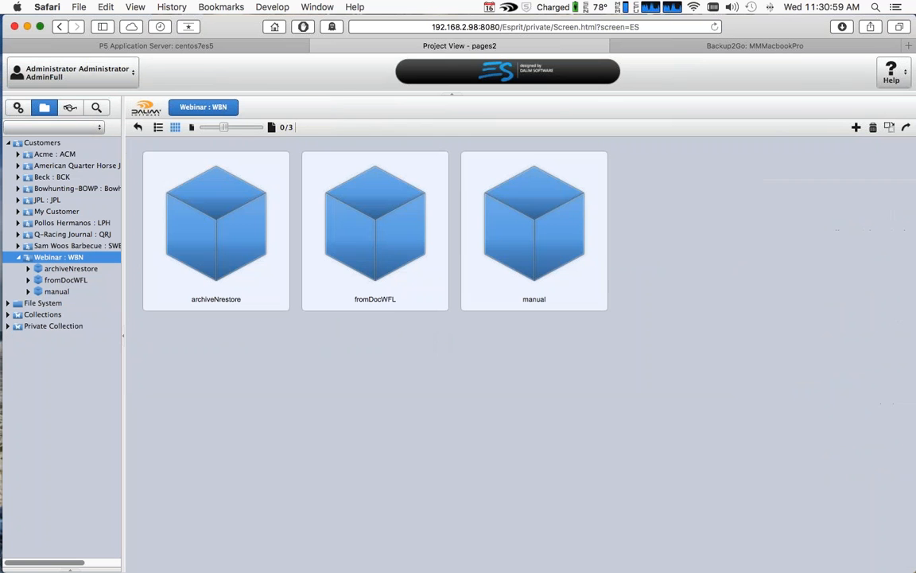
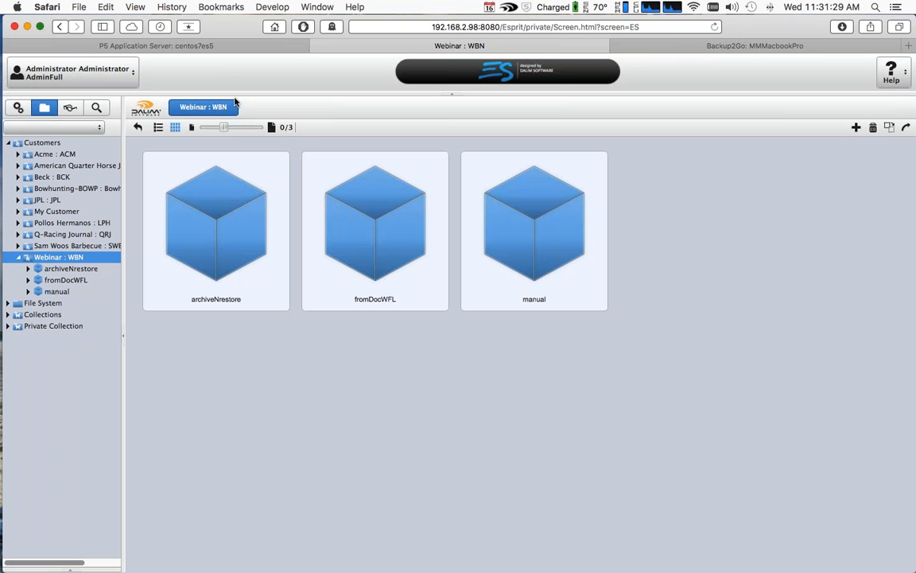
# Switch to the P5 Application Server page to view the archive job summary since last week
pyautogui.click(217, 48)
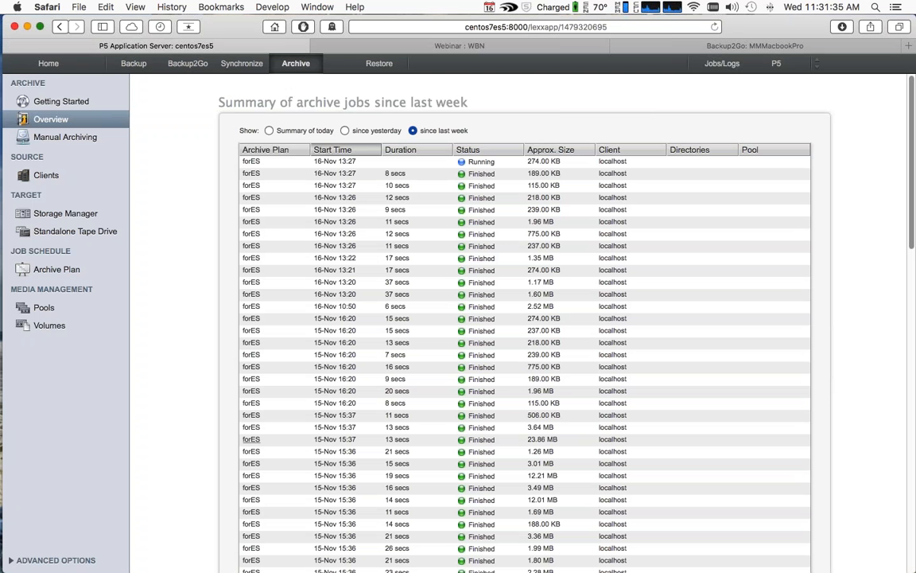
# Review the forES archive plan settings, then go to P5's Restore section
pyautogui.click(251, 439)
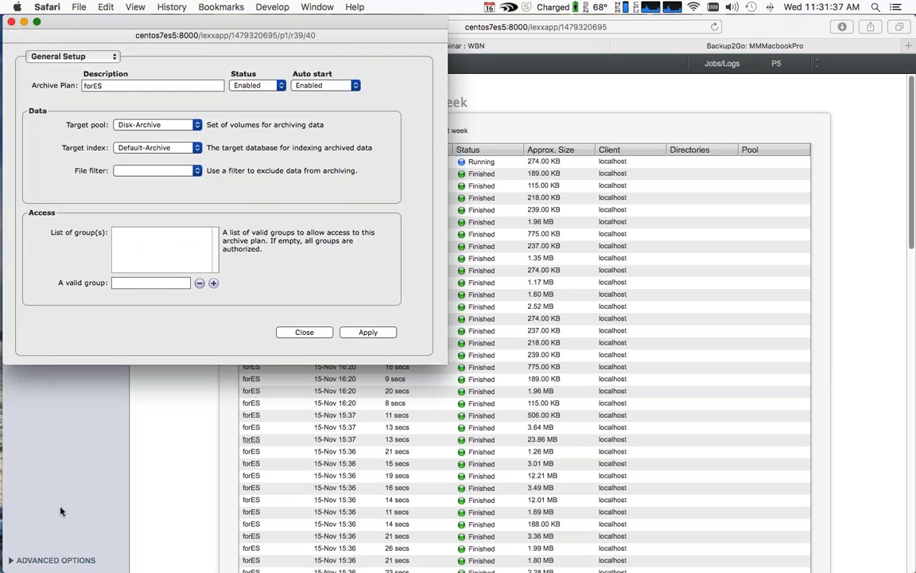
pyautogui.click(292, 334)
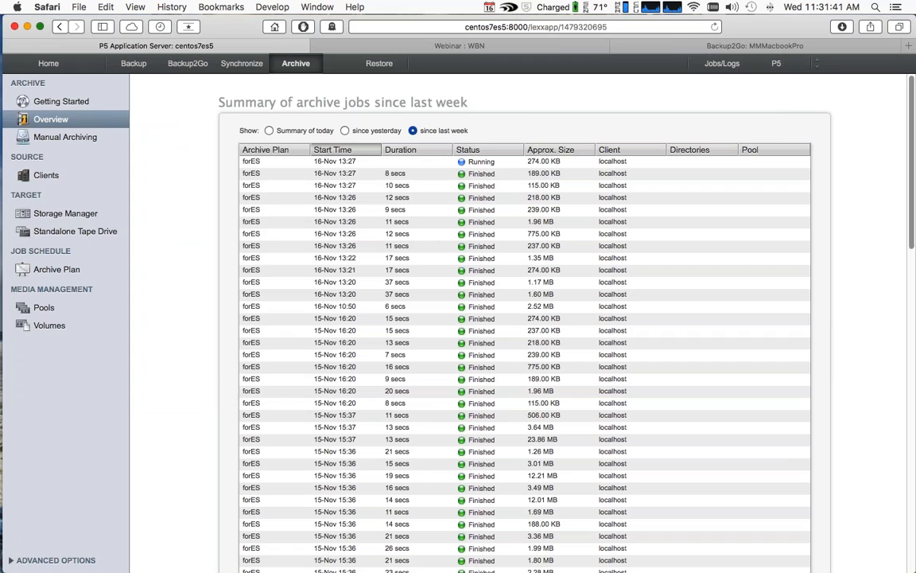
pyautogui.click(378, 63)
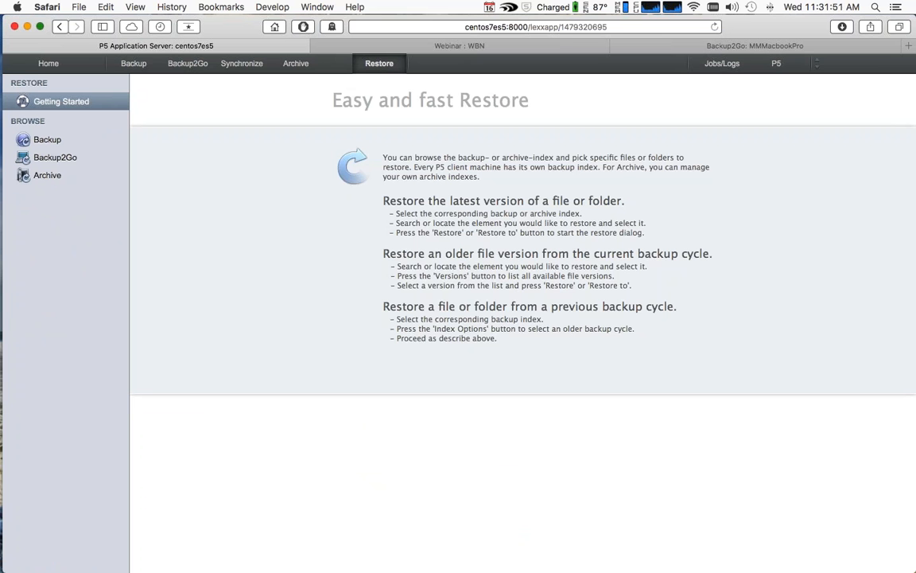
# Browse the Default Archive index to /symlinks/data/es/composite and open Search for that folder
pyautogui.click(42, 139)
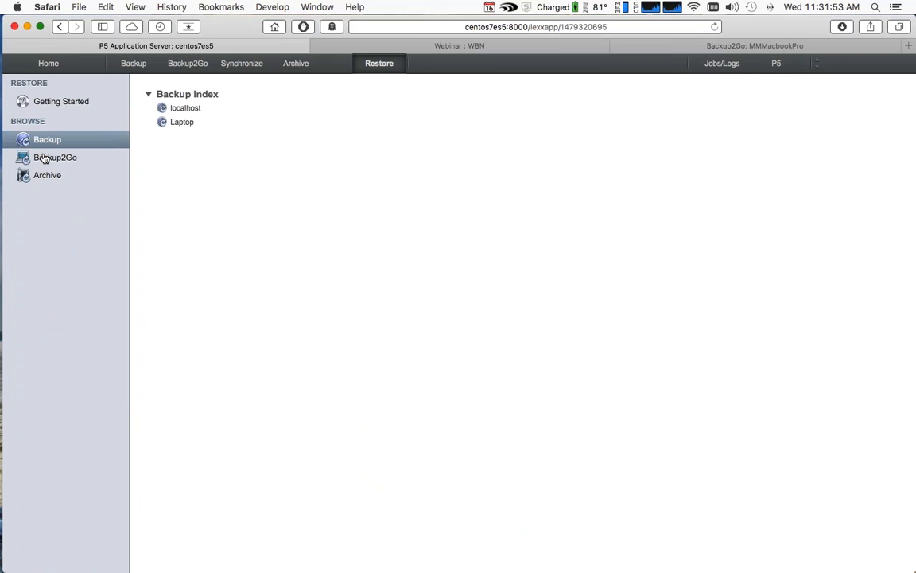
pyautogui.click(44, 159)
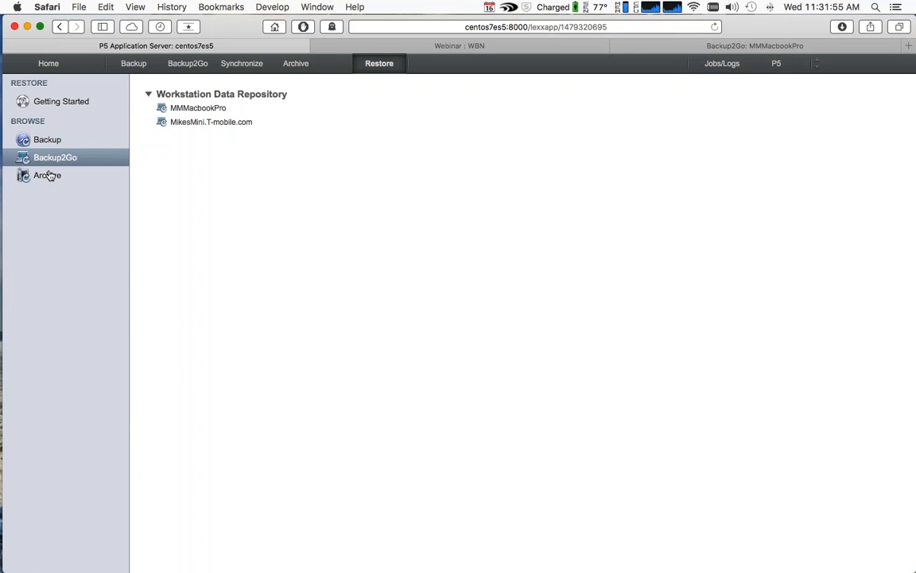
pyautogui.click(47, 175)
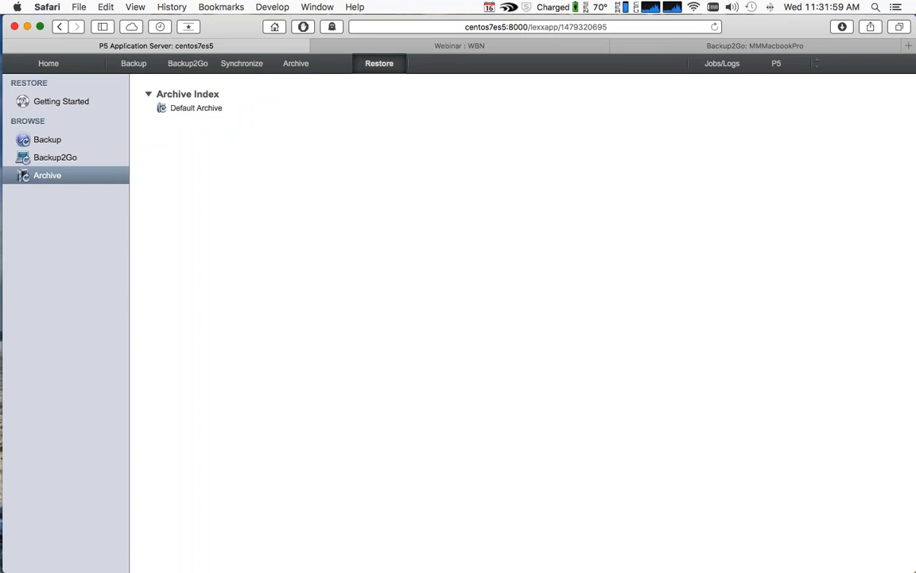
pyautogui.click(207, 111)
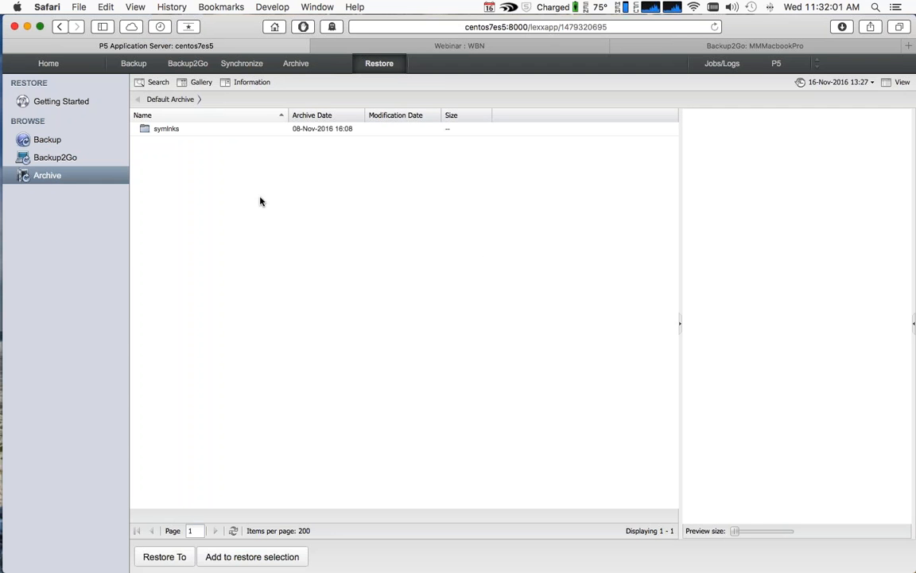
pyautogui.doubleClick(156, 128)
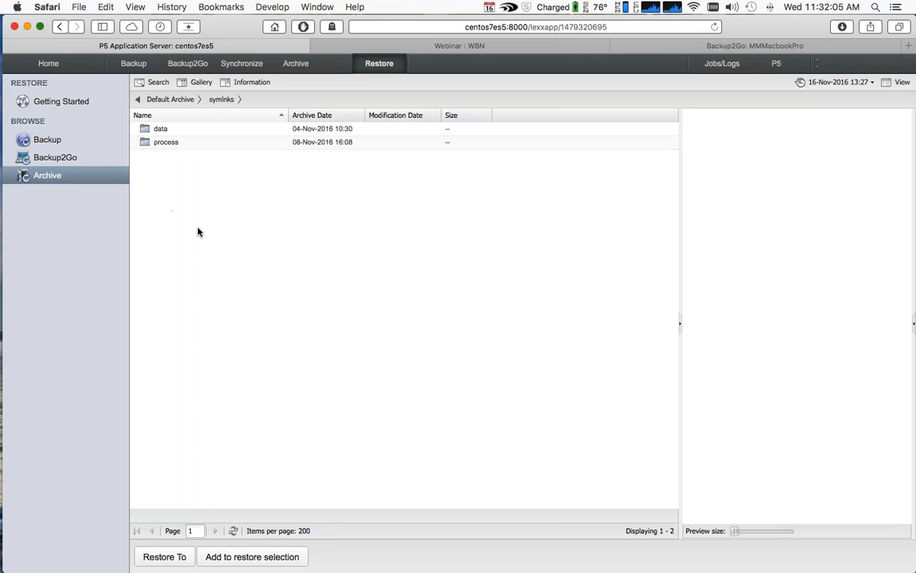
pyautogui.doubleClick(146, 130)
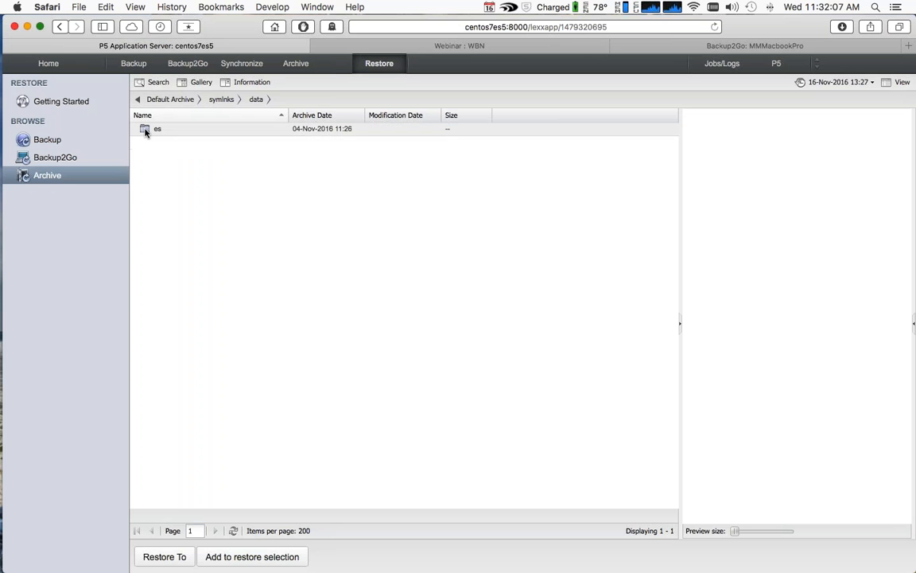
pyautogui.doubleClick(146, 129)
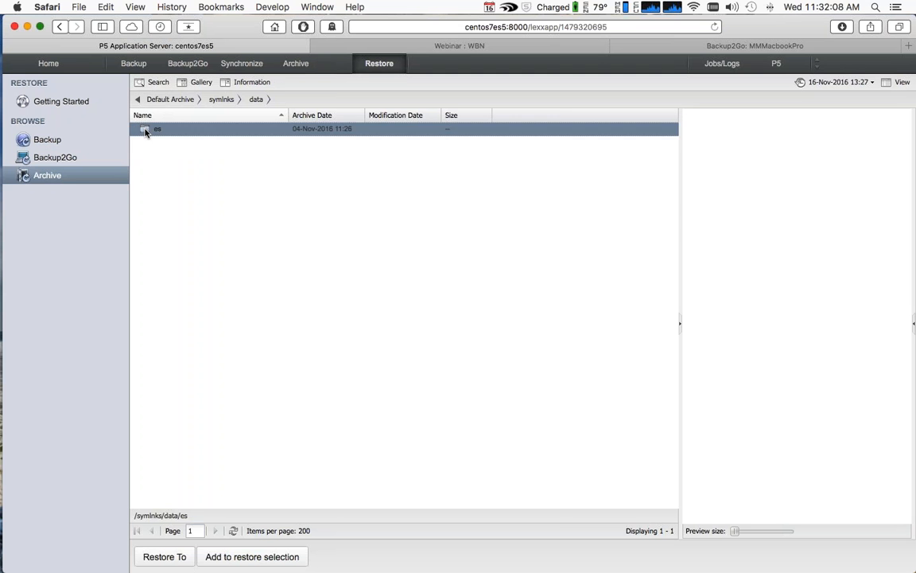
pyautogui.doubleClick(145, 129)
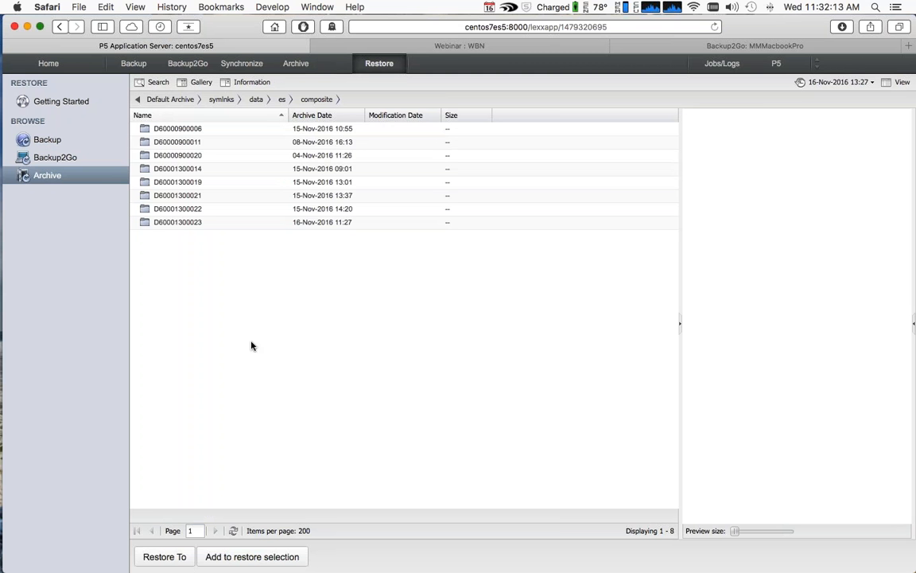
pyautogui.click(153, 83)
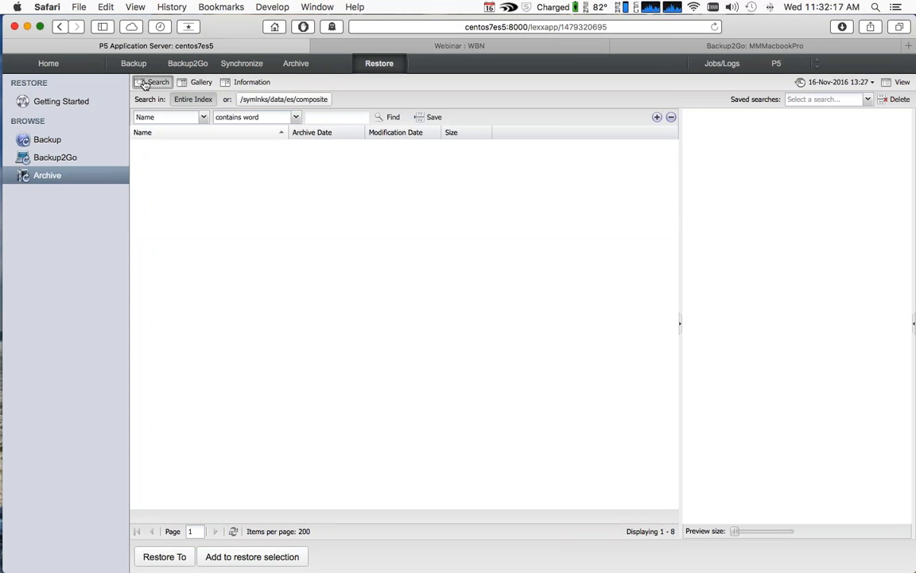
pyautogui.click(145, 84)
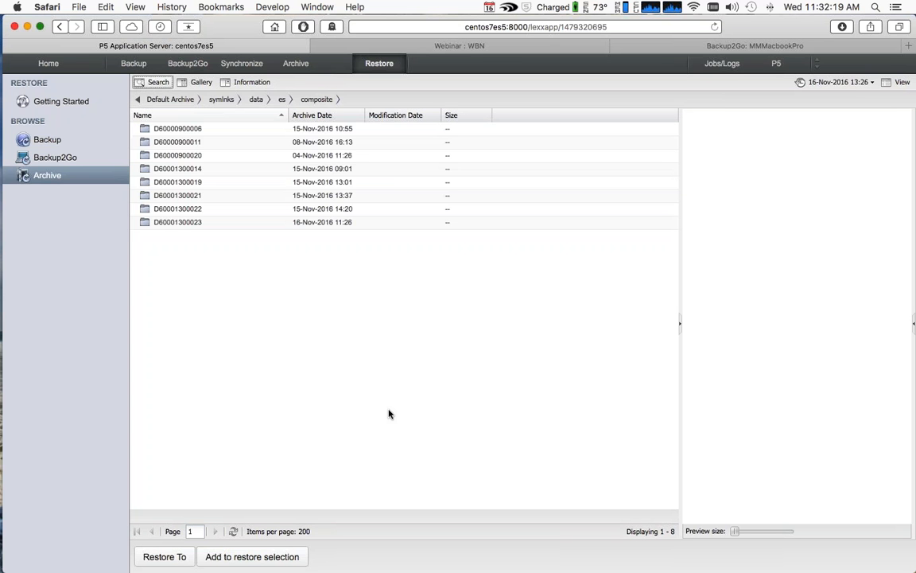
pyautogui.doubleClick(146, 194)
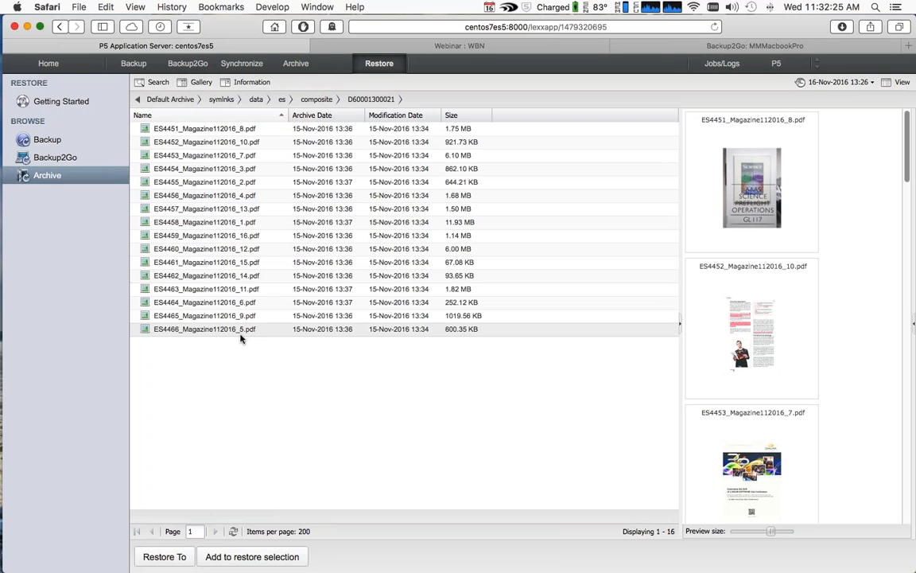
pyautogui.click(242, 303)
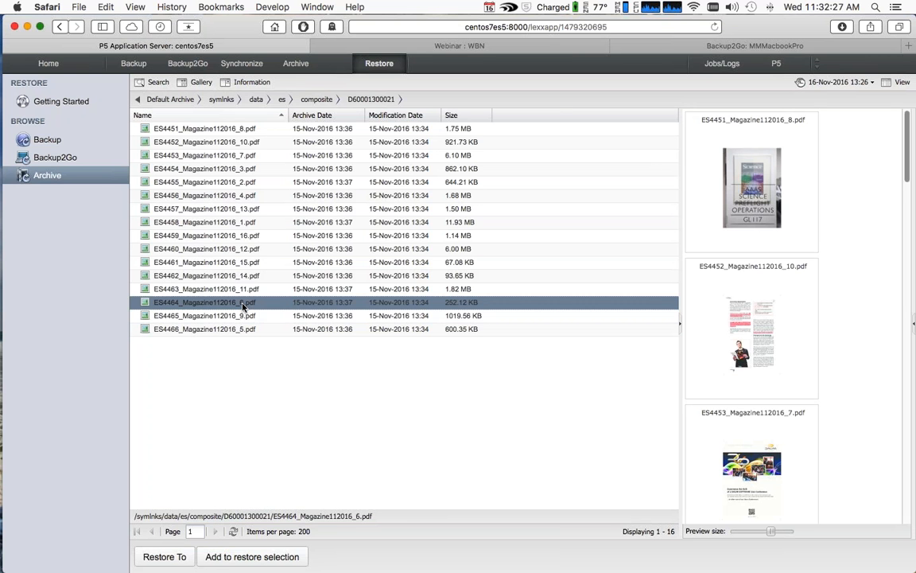
pyautogui.click(689, 213)
pyautogui.scroll(-1, 737, 349)
pyautogui.scroll(-10, 738, 349)
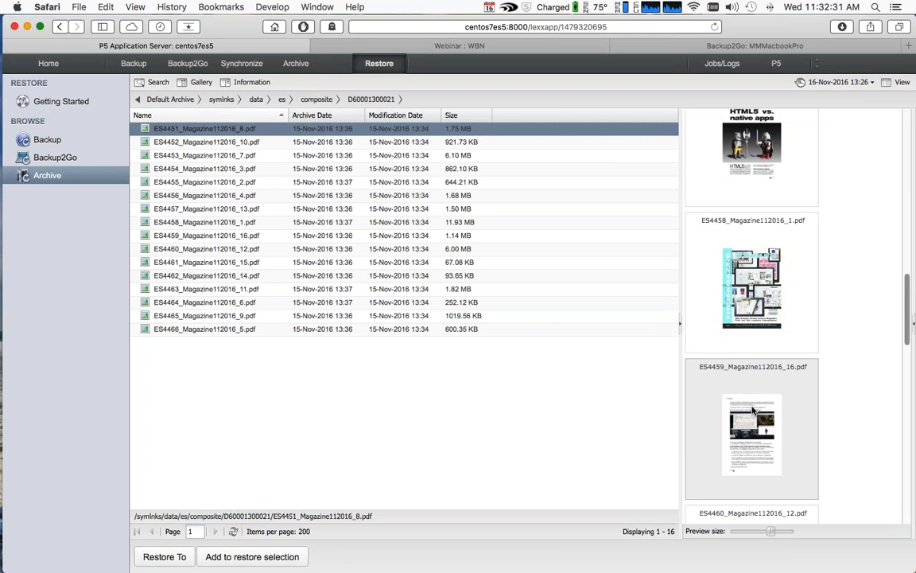
pyautogui.click(760, 433)
pyautogui.click(761, 298)
# Review the remaining page previews, then select all 16 Magazine112016 PDF files
pyautogui.scroll(10, 761, 299)
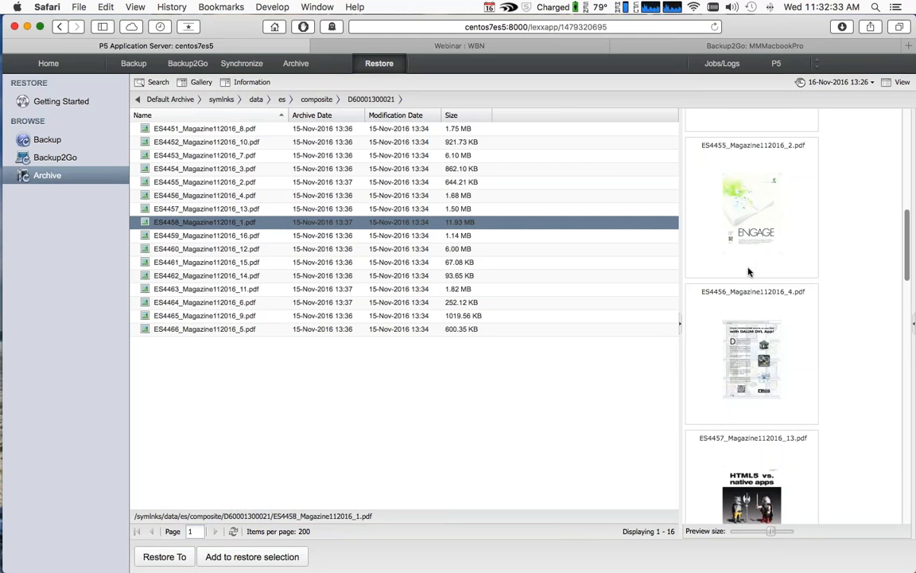
pyautogui.click(751, 172)
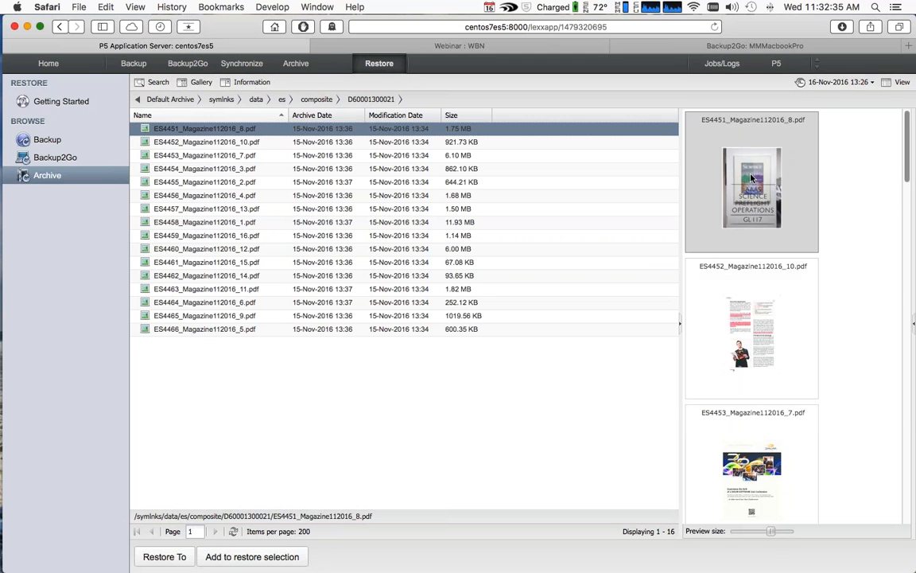
pyautogui.click(762, 311)
pyautogui.scroll(-10, 762, 311)
pyautogui.click(755, 445)
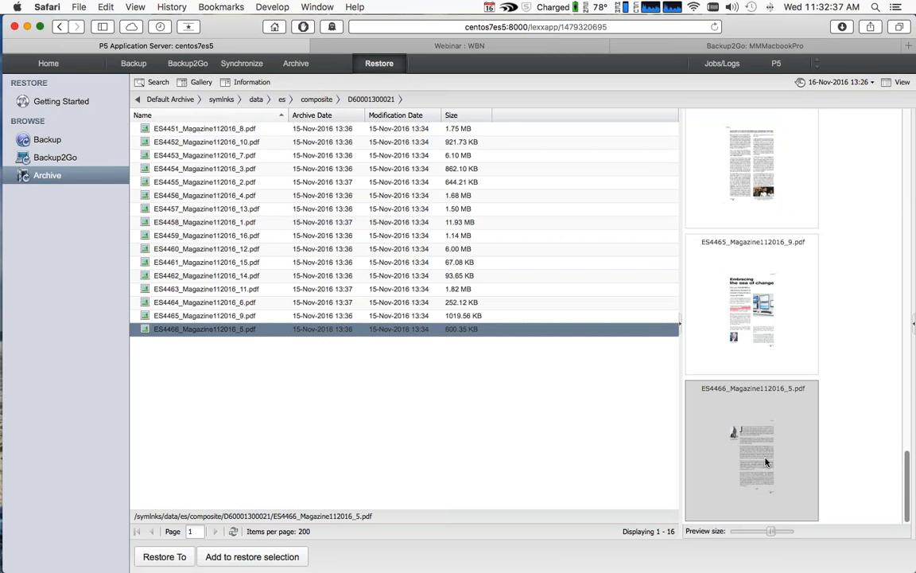
pyautogui.click(761, 322)
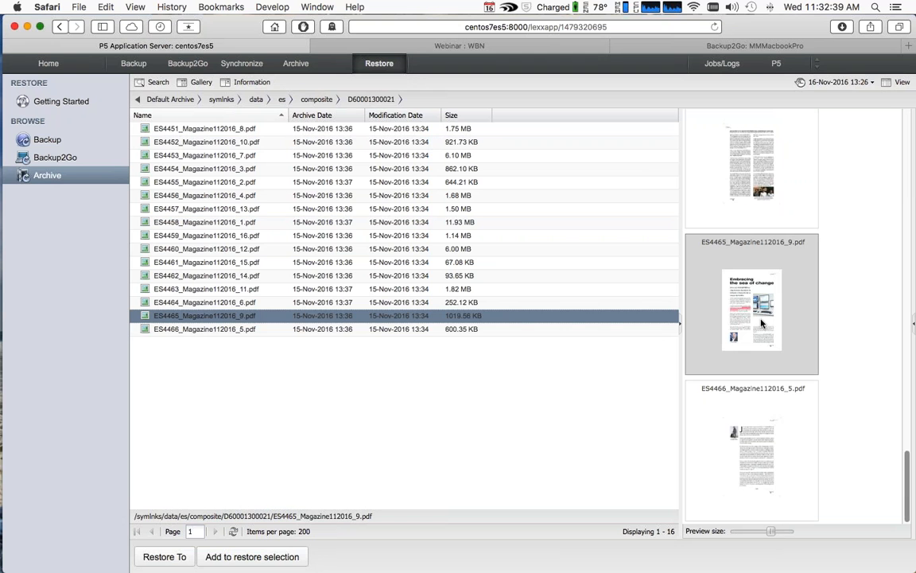
pyautogui.click(253, 331)
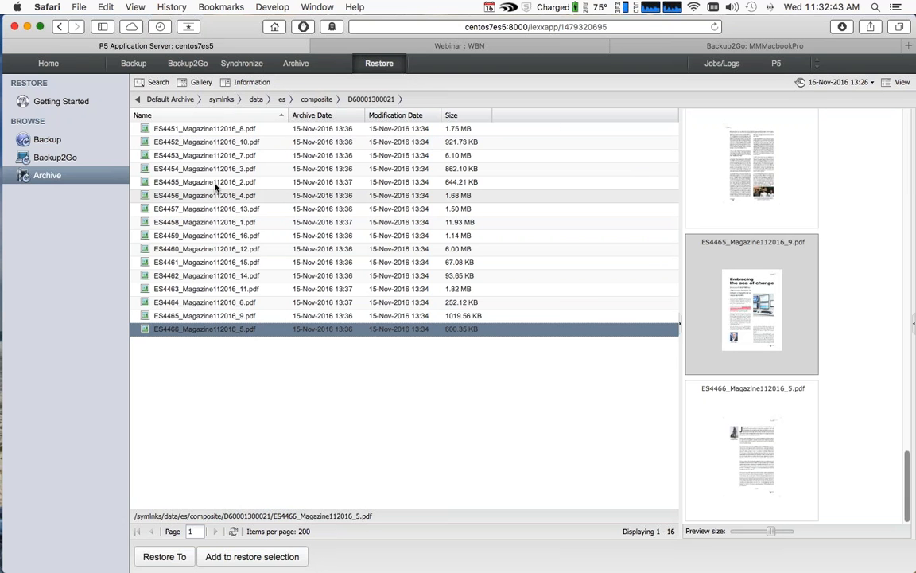
pyautogui.keyDown('shift'); pyautogui.click(210, 134); pyautogui.keyUp('shift')
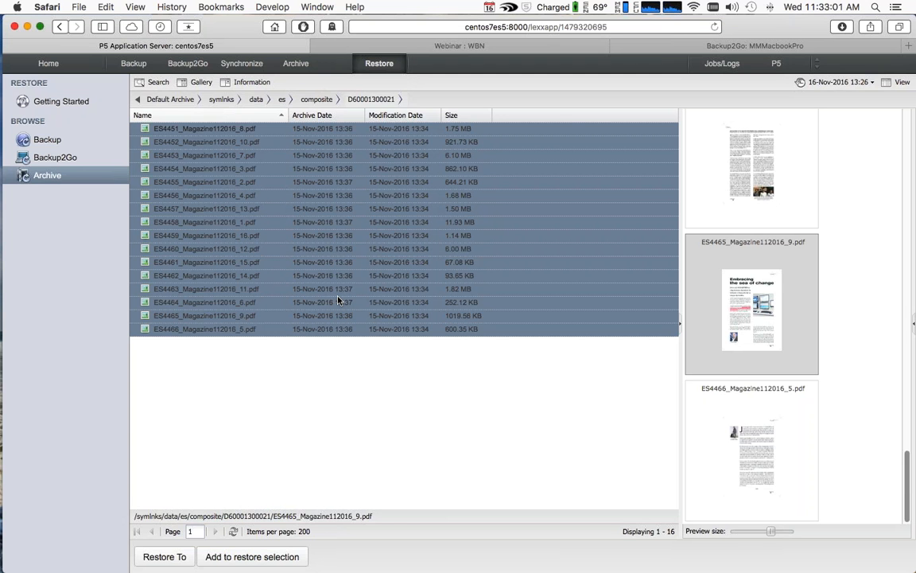
# Start a restore of the selected PDFs and browse the destination to /home/symlnks/process/6.0
pyautogui.click(152, 560)
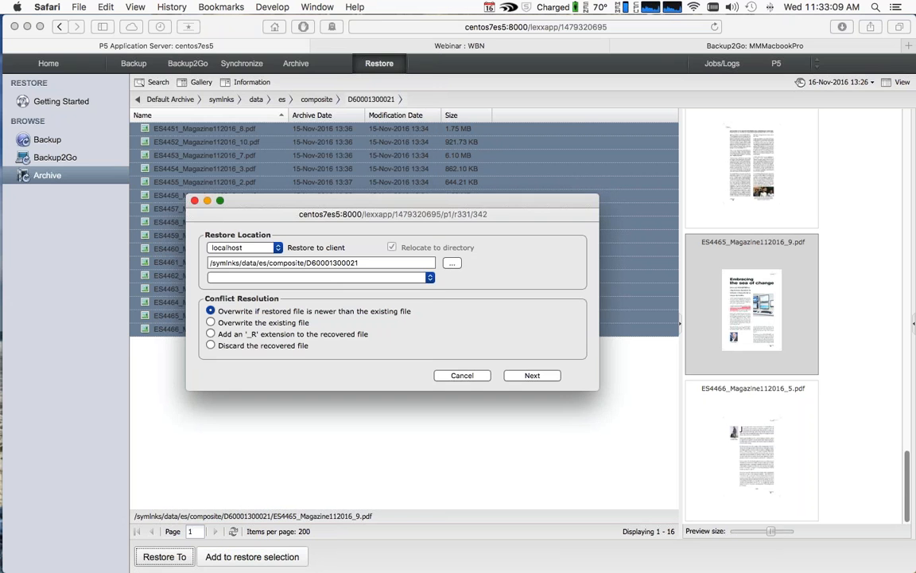
pyautogui.click(452, 263)
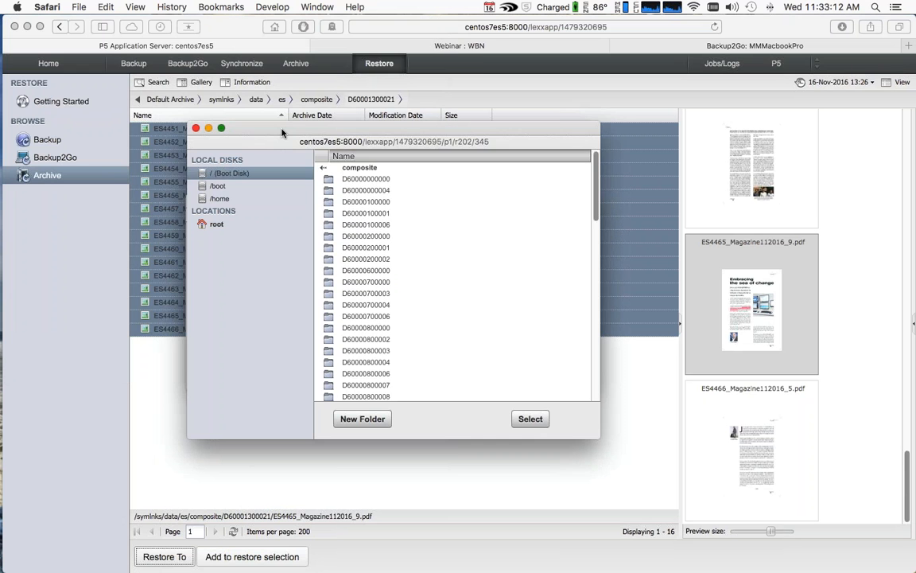
pyautogui.click(270, 198)
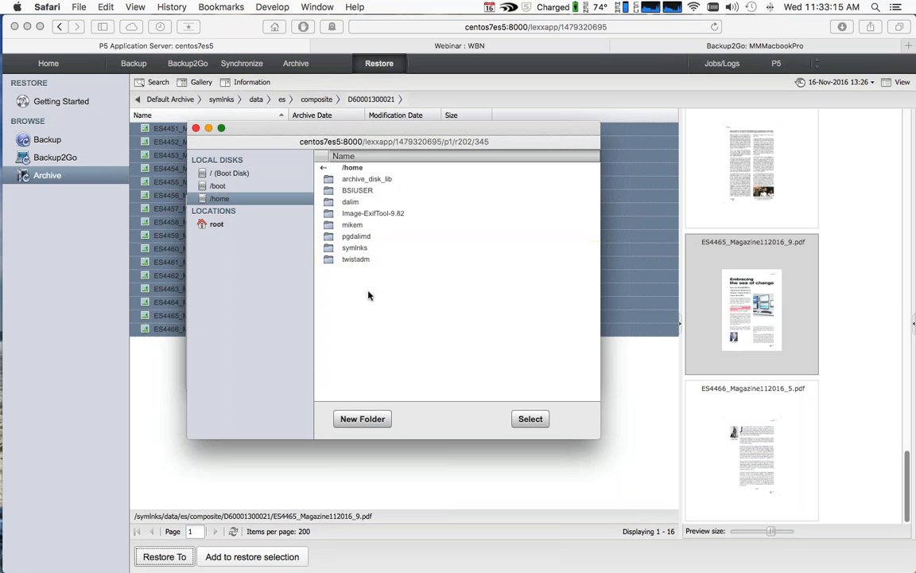
pyautogui.doubleClick(332, 248)
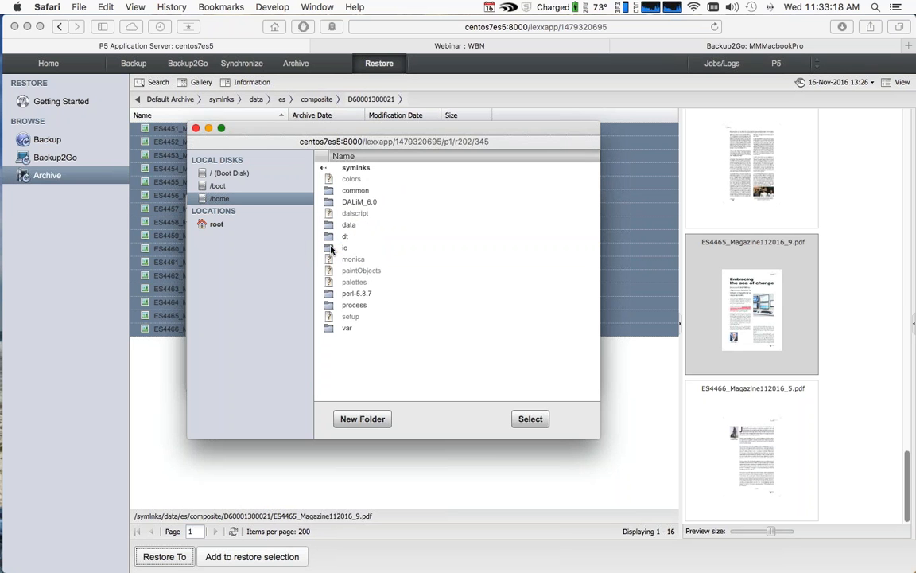
pyautogui.click(331, 306)
pyautogui.doubleClick(330, 307)
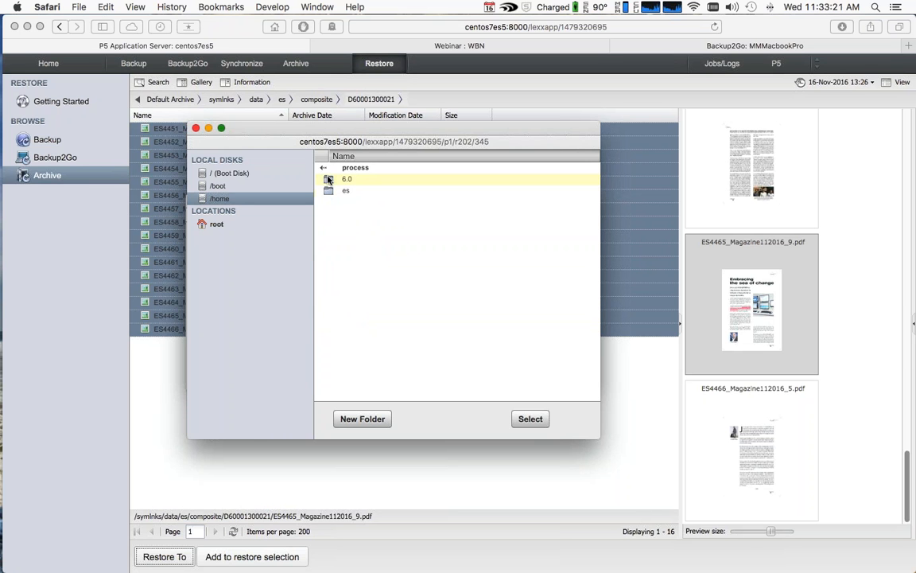
pyautogui.doubleClick(328, 181)
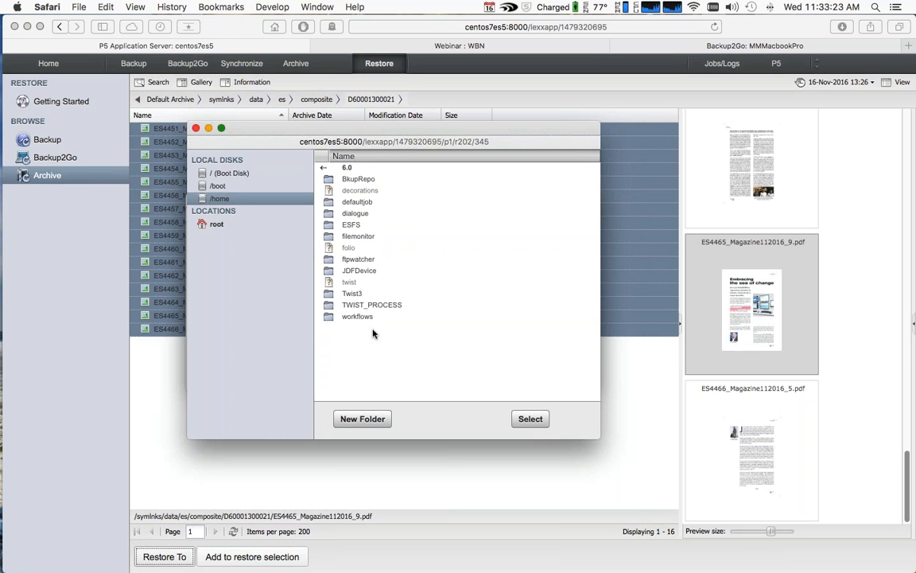
# Choose workflows/centos7es5/reingest as the restore destination and continue to the 36.29 MB summary
pyautogui.click(330, 319)
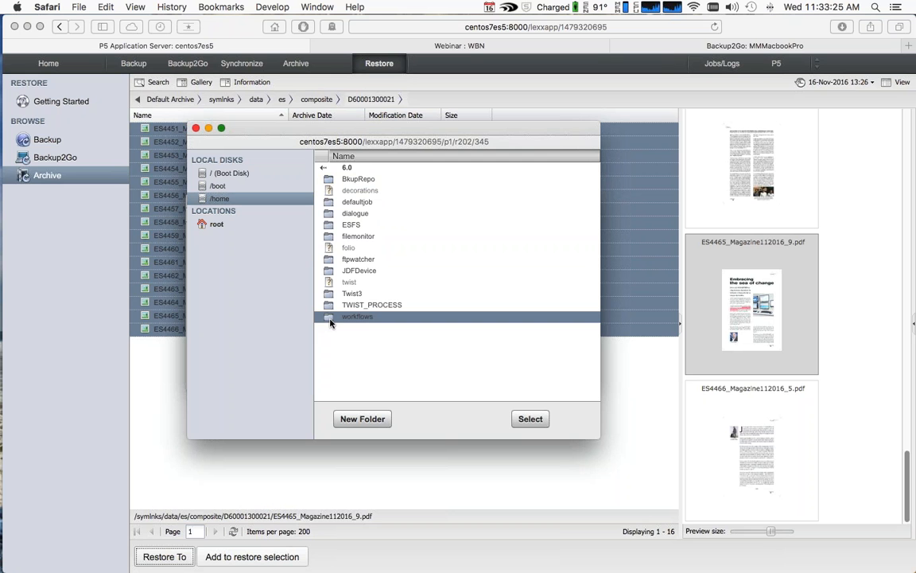
pyautogui.doubleClick(330, 320)
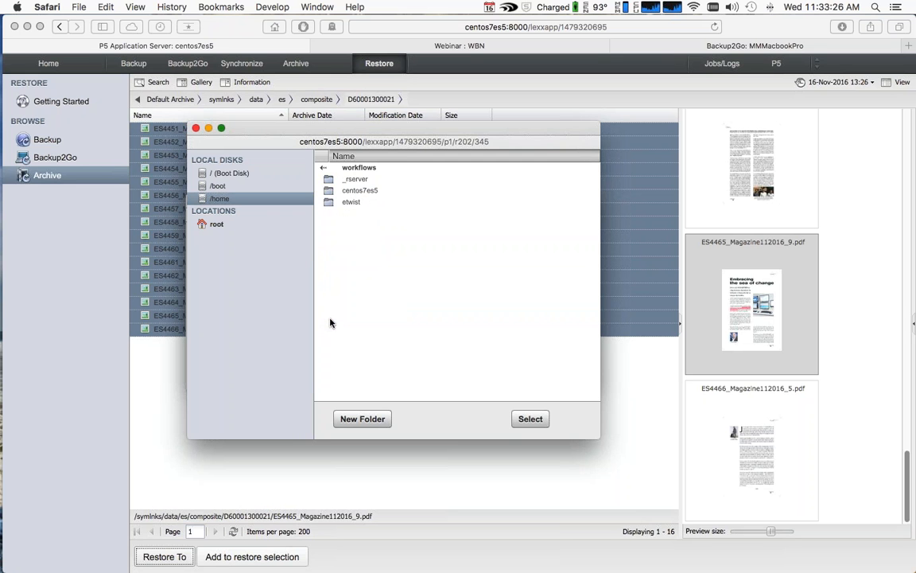
pyautogui.doubleClick(329, 192)
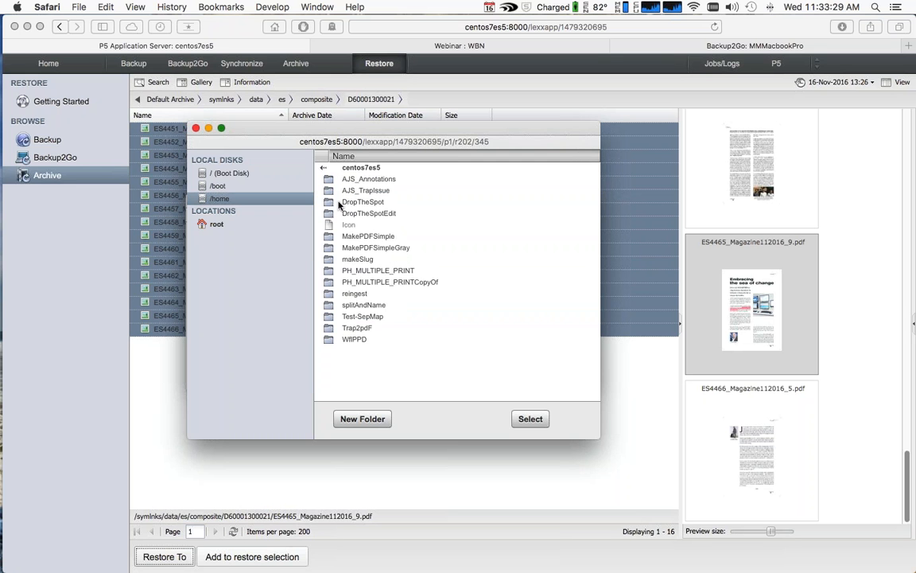
pyautogui.click(331, 295)
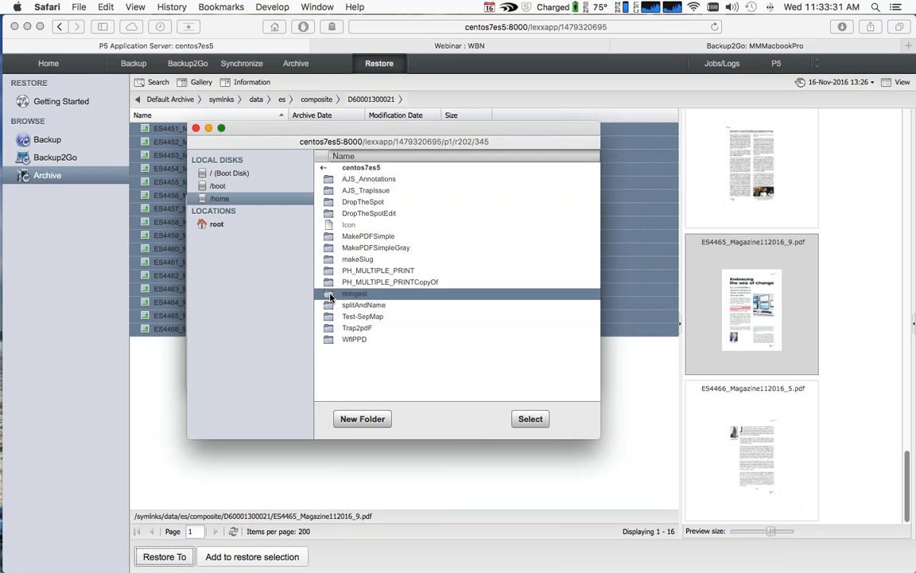
pyautogui.click(535, 421)
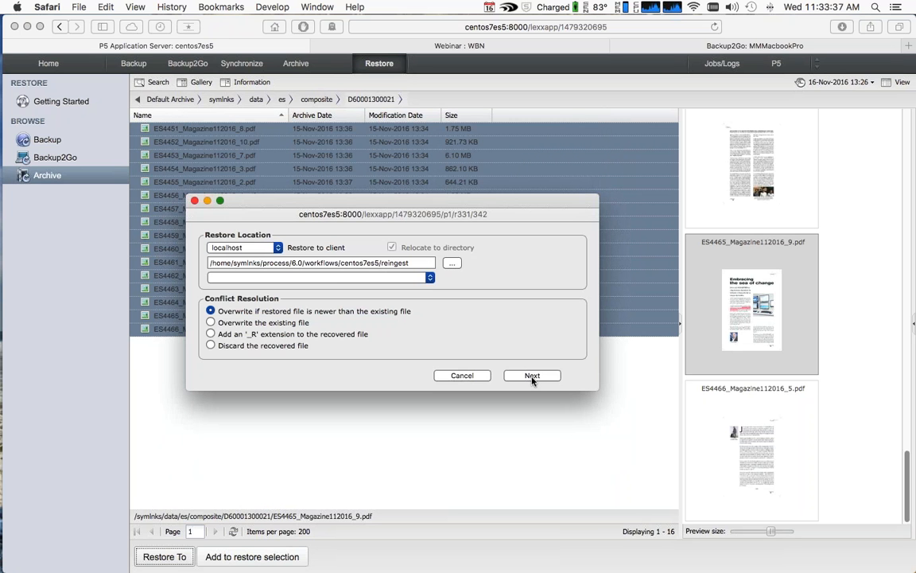
pyautogui.click(532, 376)
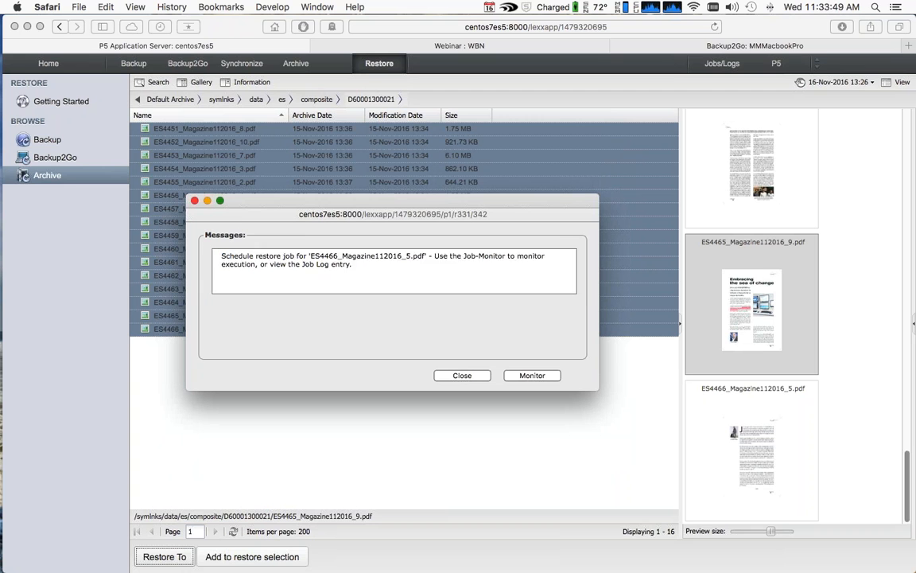
# Start the restore of the 16 PDFs, follow it in the Job Monitor, then return to the Restore page
pyautogui.click(532, 375)
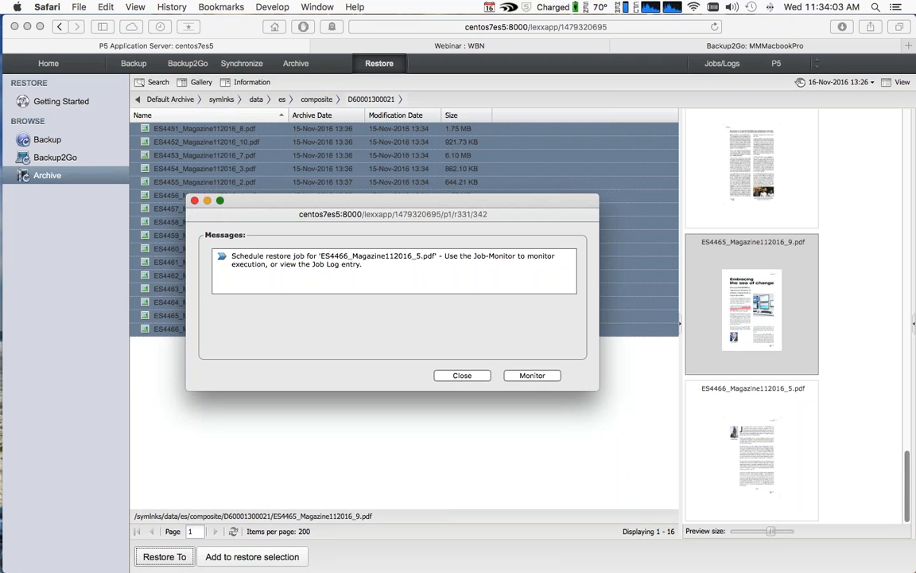
pyautogui.click(532, 375)
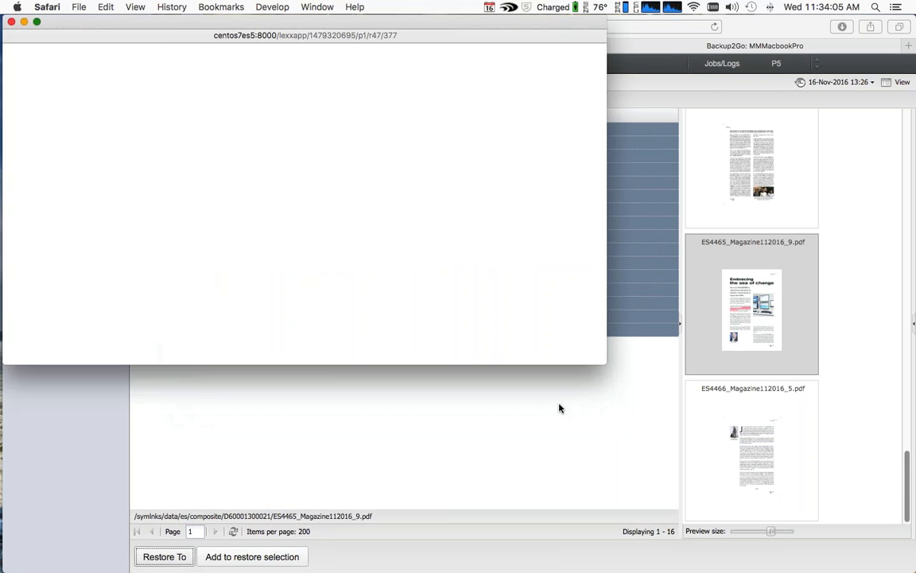
pyautogui.moveTo(154, 26); pyautogui.dragTo(233, 74)
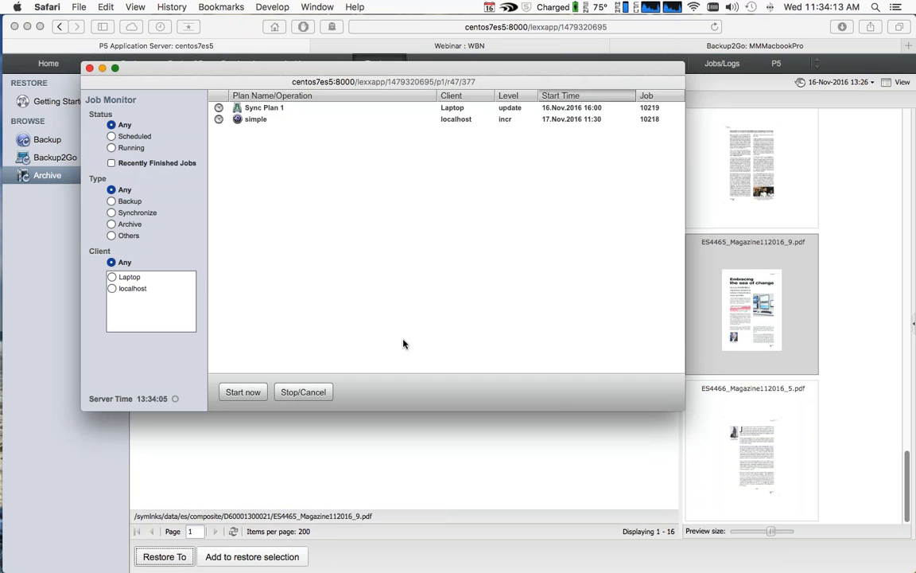
pyautogui.press('super+Tab')
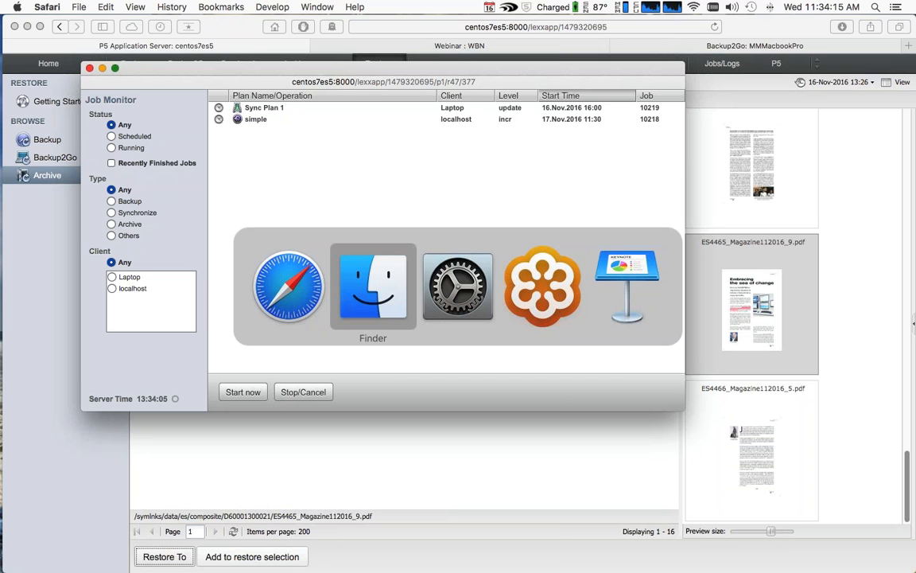
pyautogui.press('Escape')
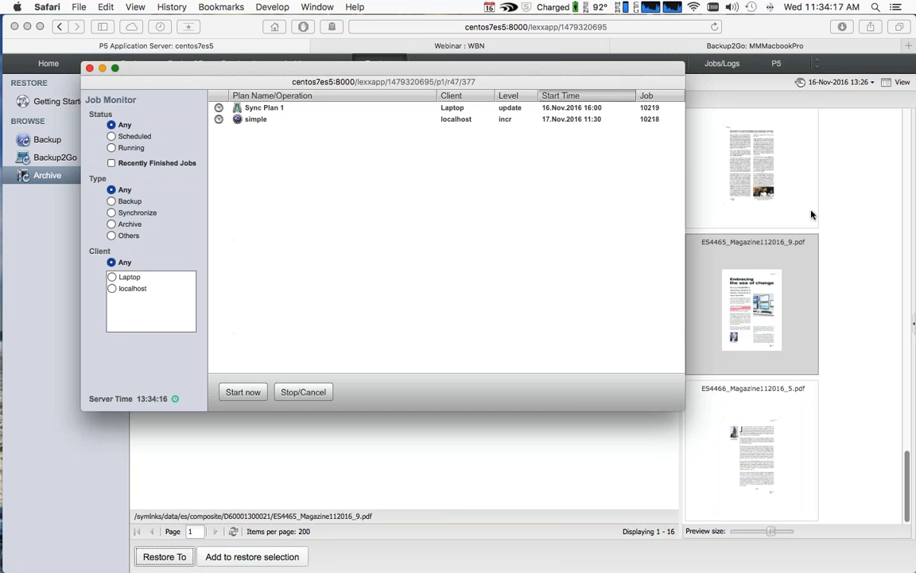
pyautogui.click(841, 202)
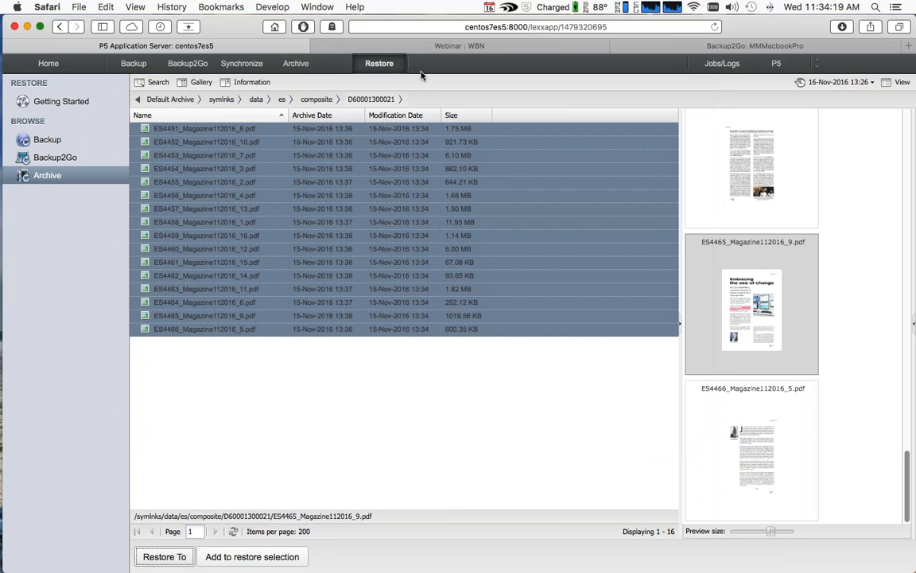
# In DALIM ES, refresh the Webinar customer and open the pages2 project's documents, checking page 16
pyautogui.click(433, 45)
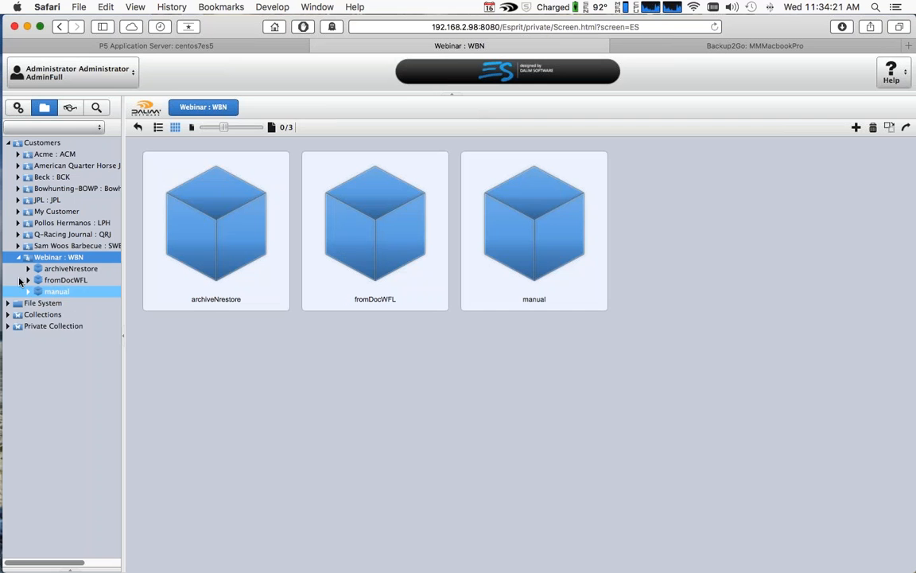
pyautogui.click(19, 257)
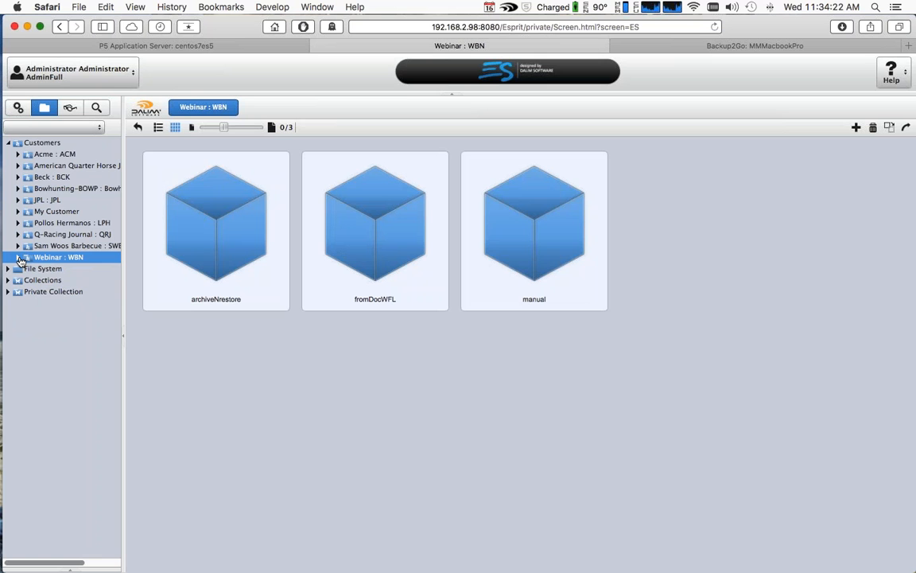
pyautogui.click(19, 258)
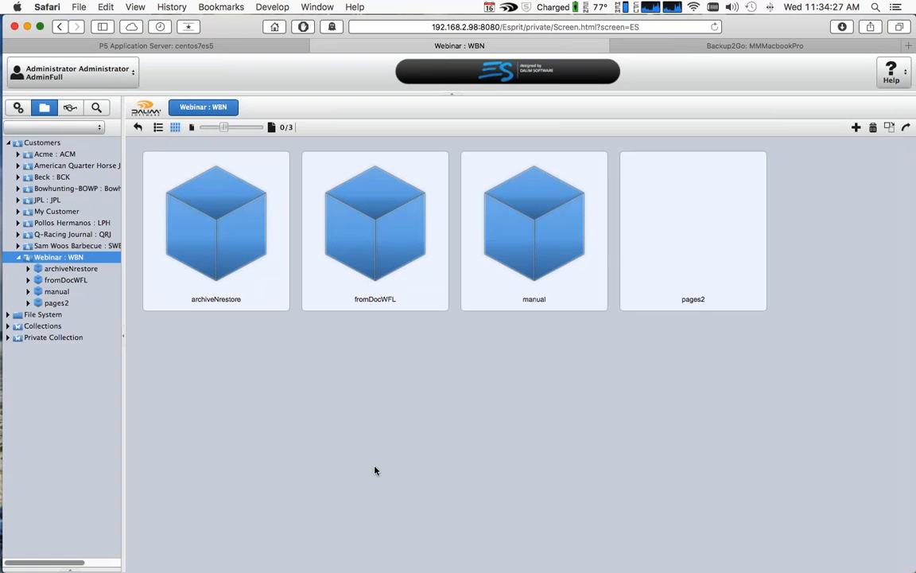
pyautogui.click(54, 303)
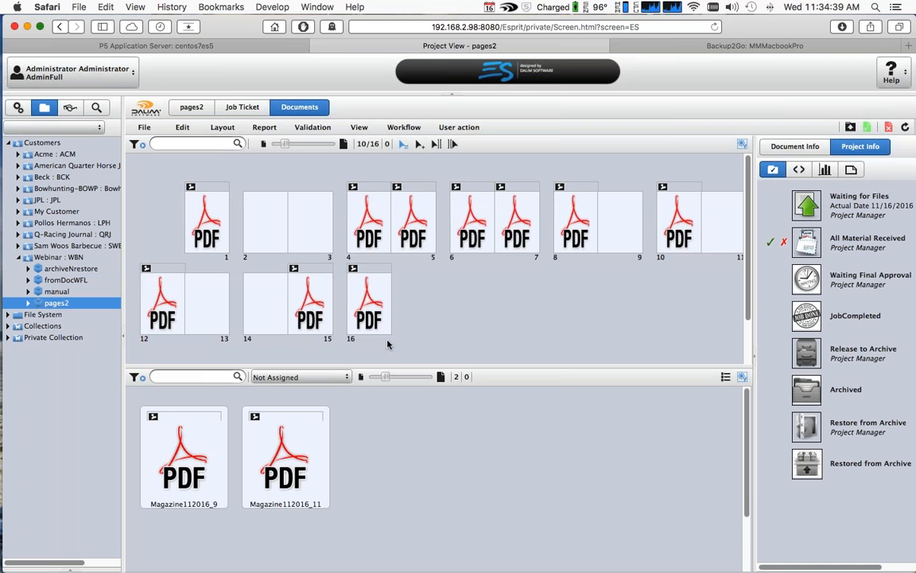
pyautogui.click(380, 314)
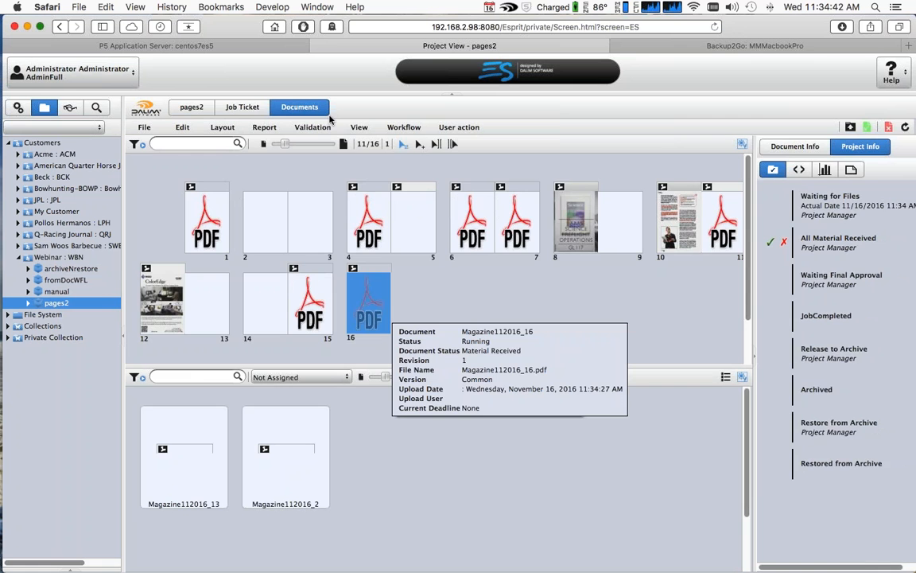
# Review the pages2 Document and Project Workflow settings, then view the page thumbnails and pick page 15
pyautogui.click(242, 106)
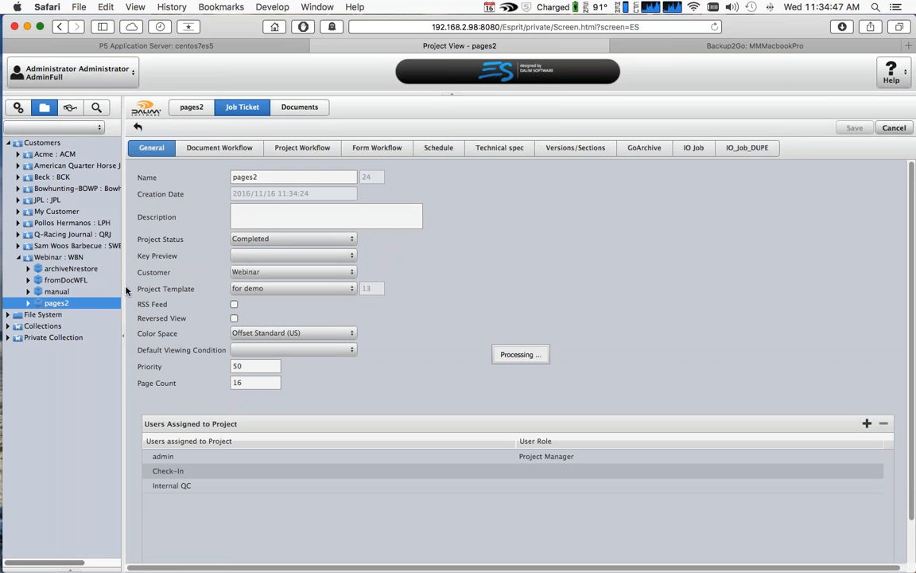
pyautogui.click(237, 149)
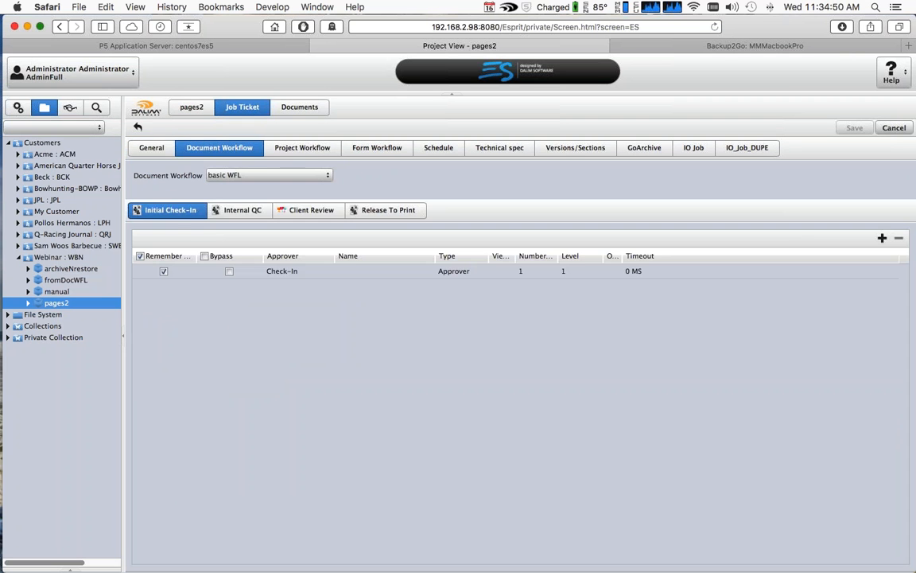
pyautogui.click(311, 152)
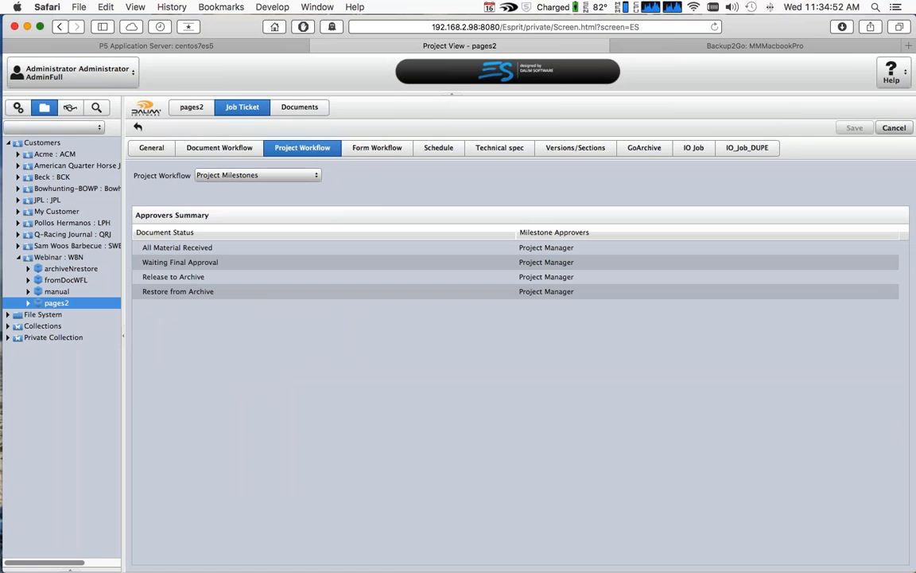
pyautogui.click(300, 112)
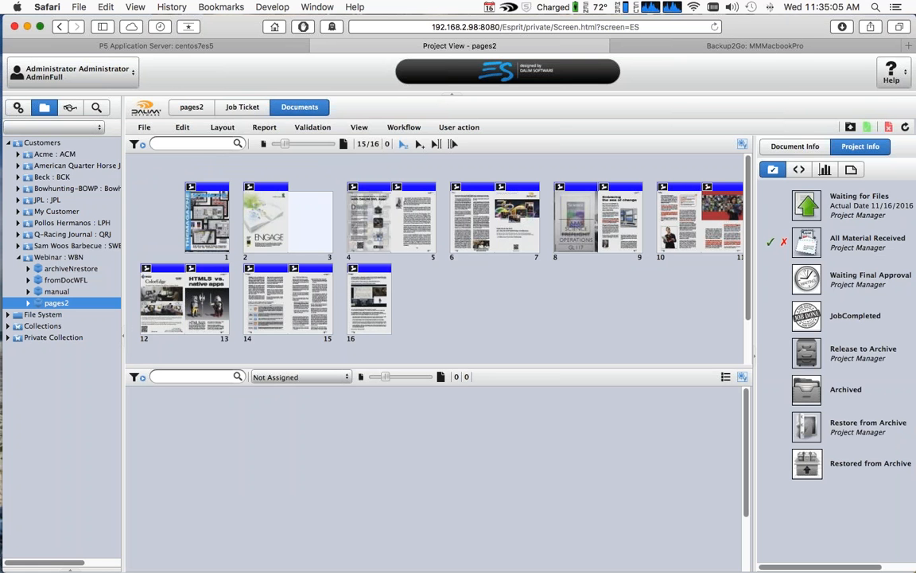
pyautogui.click(310, 301)
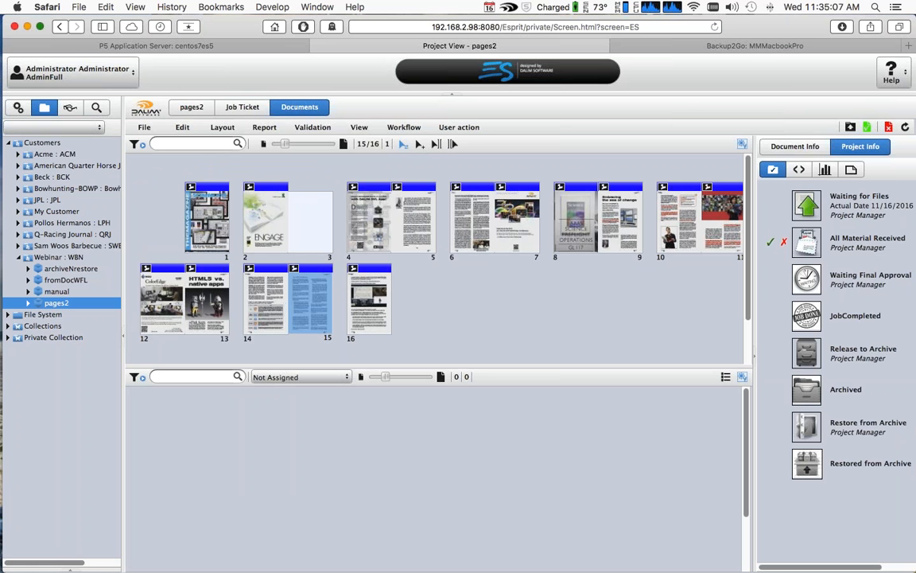
pyautogui.doubleClick(310, 301)
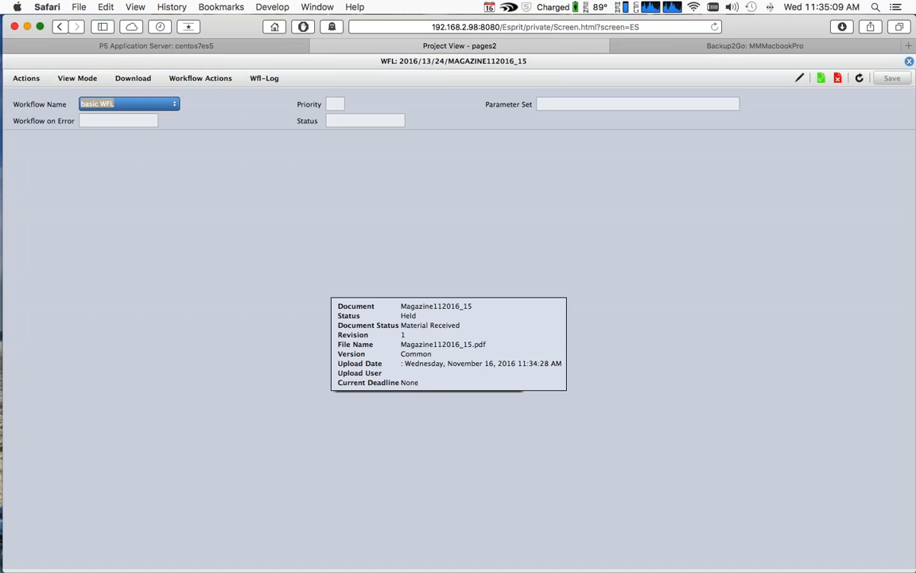
pyautogui.moveTo(602, 500); pyautogui.dragTo(653, 494)
pyautogui.moveTo(592, 391); pyautogui.dragTo(618, 381)
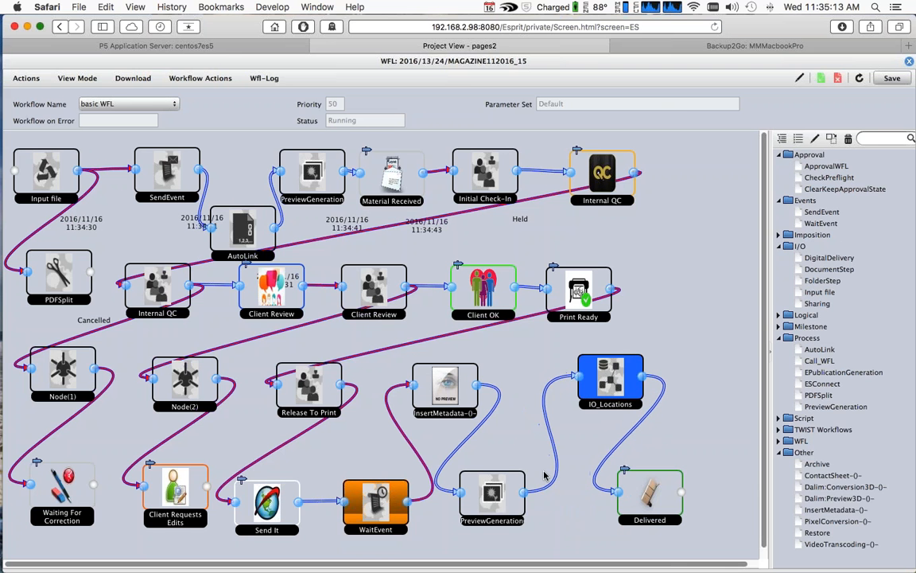
pyautogui.moveTo(497, 505); pyautogui.dragTo(533, 505)
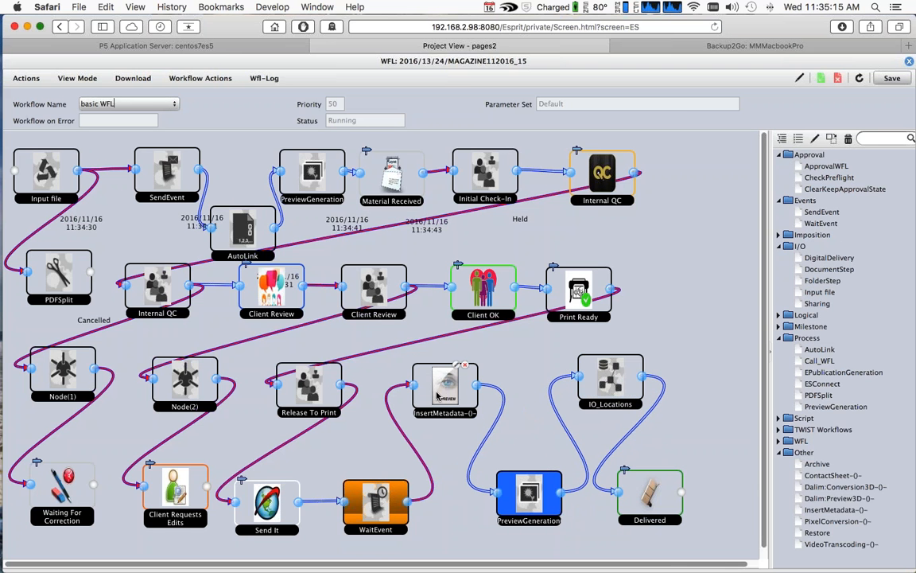
pyautogui.moveTo(446, 386); pyautogui.dragTo(465, 384)
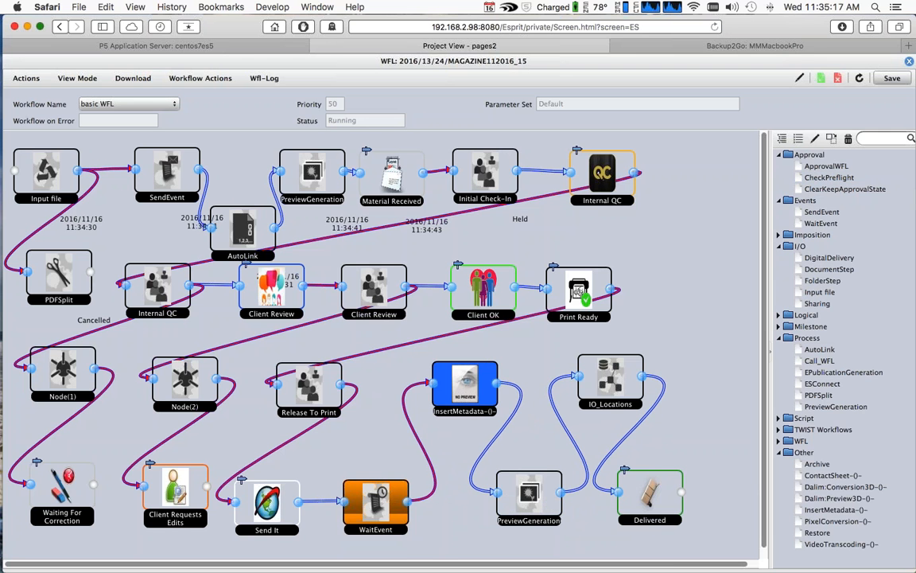
pyautogui.click(798, 79)
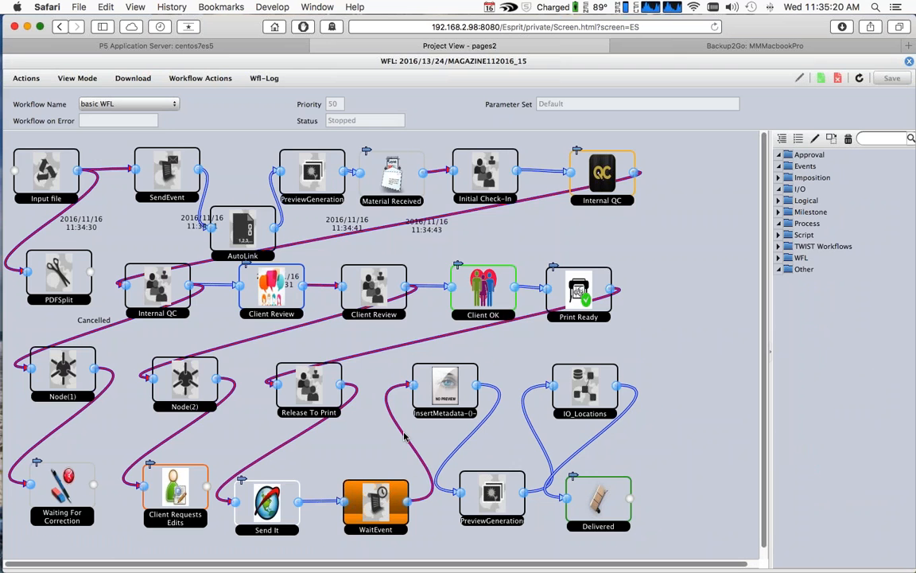
pyautogui.doubleClick(404, 435)
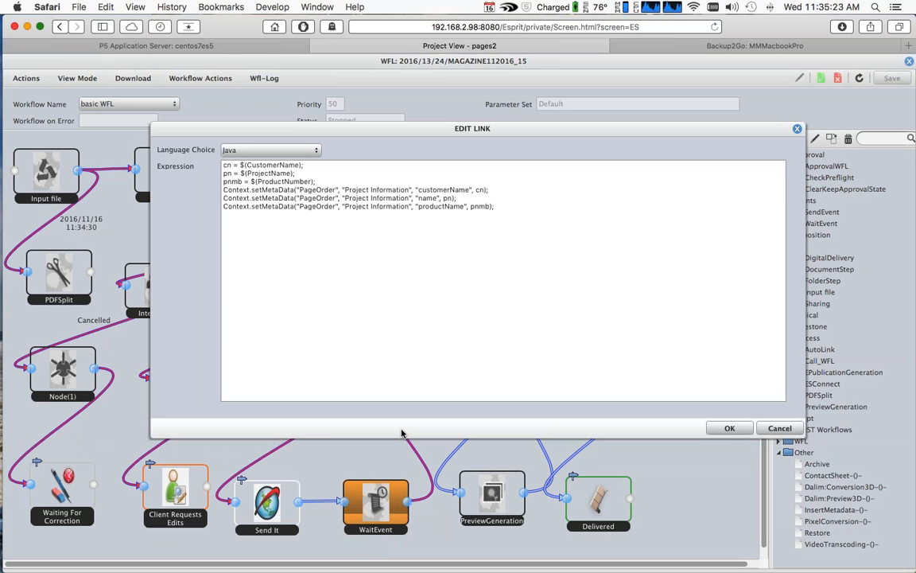
pyautogui.moveTo(503, 216); pyautogui.dragTo(223, 188)
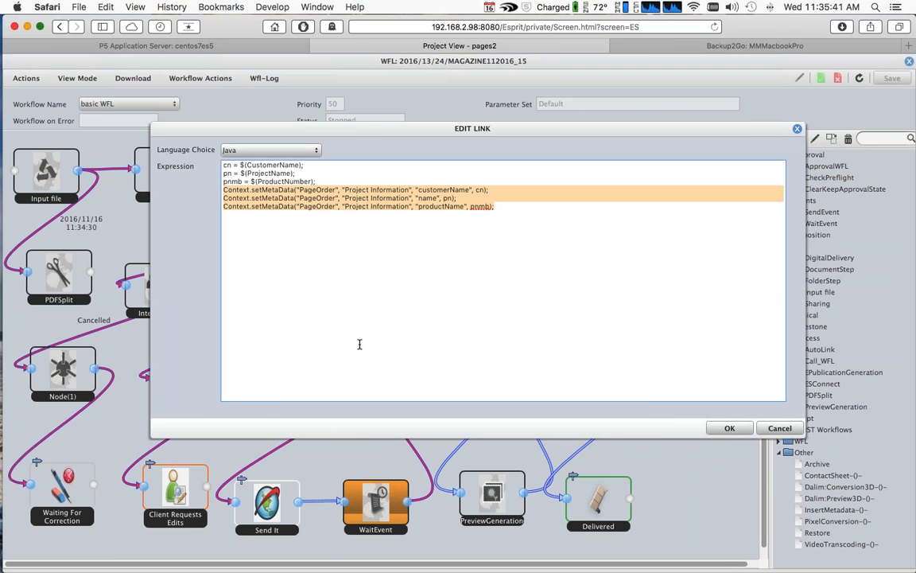
pyautogui.click(780, 428)
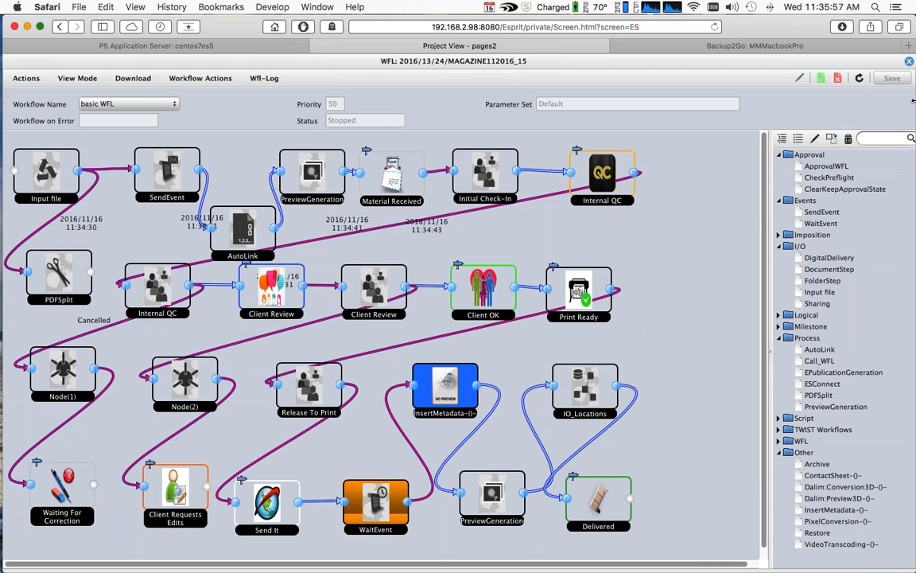
pyautogui.press('Escape')
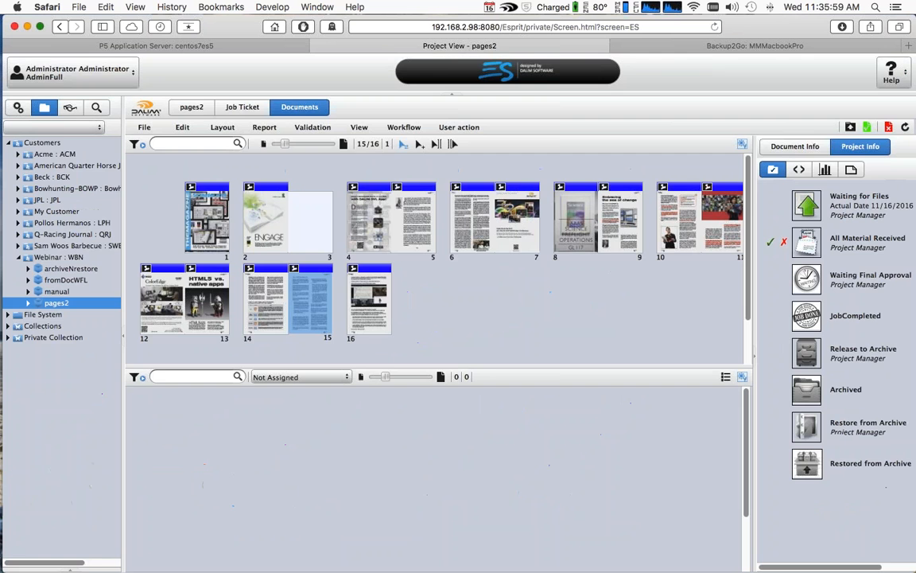
pyautogui.click(235, 49)
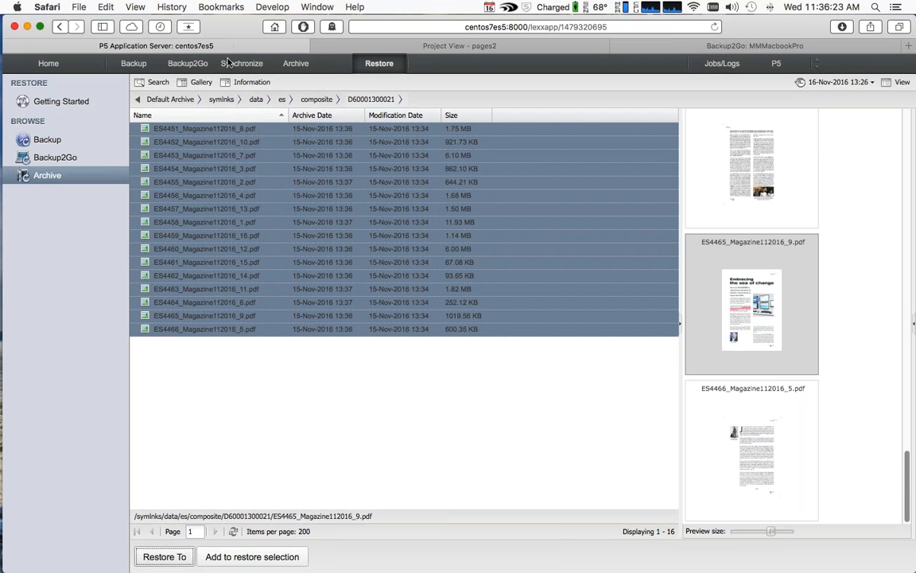
pyautogui.click(429, 46)
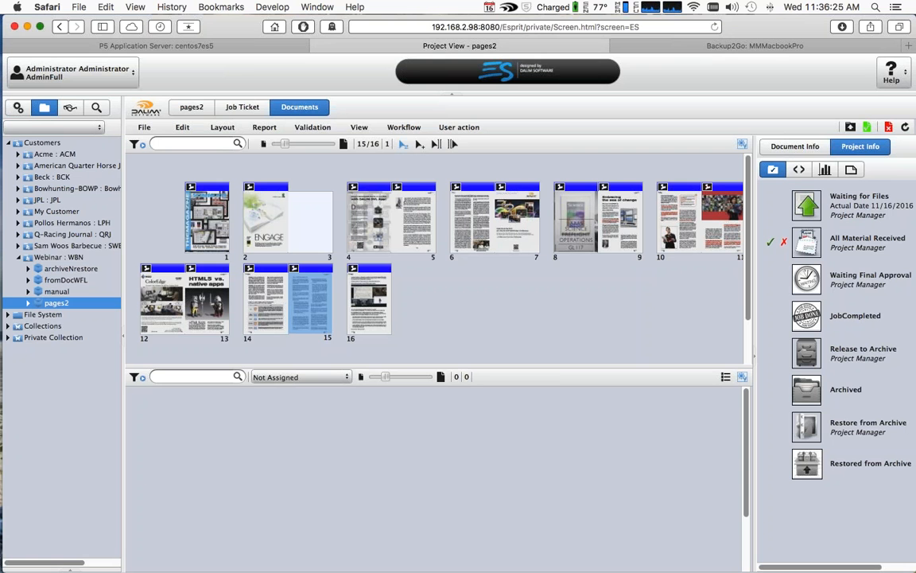
pyautogui.click(221, 296)
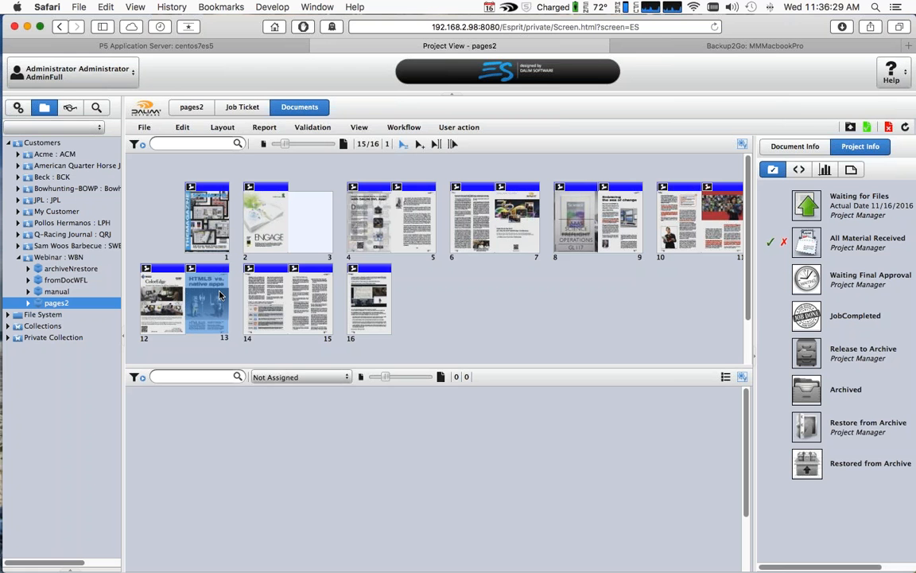
# Open the DALIM ES Event Log of Webinar history, then switch to Finder
pyautogui.moveTo(221, 296)
pyautogui.click(21, 111)
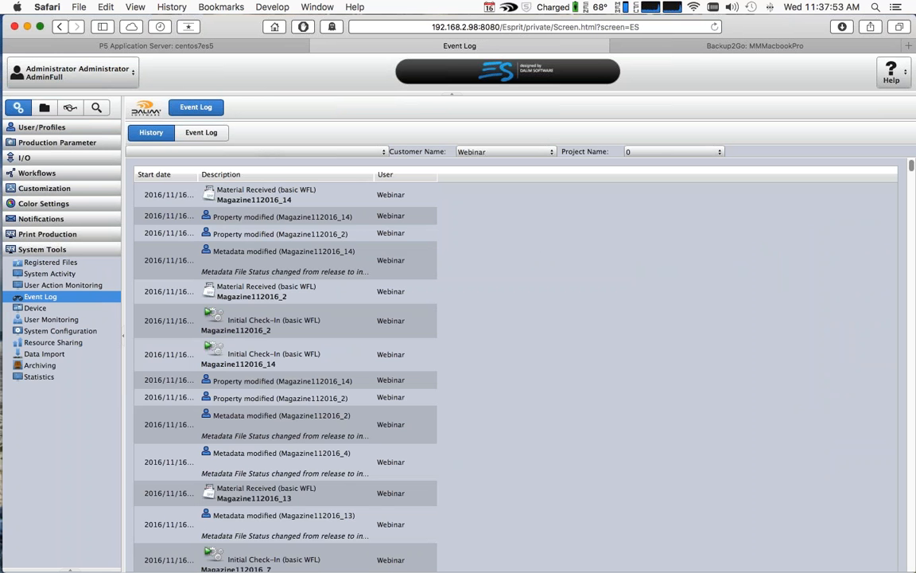
pyautogui.press('super+Tab')
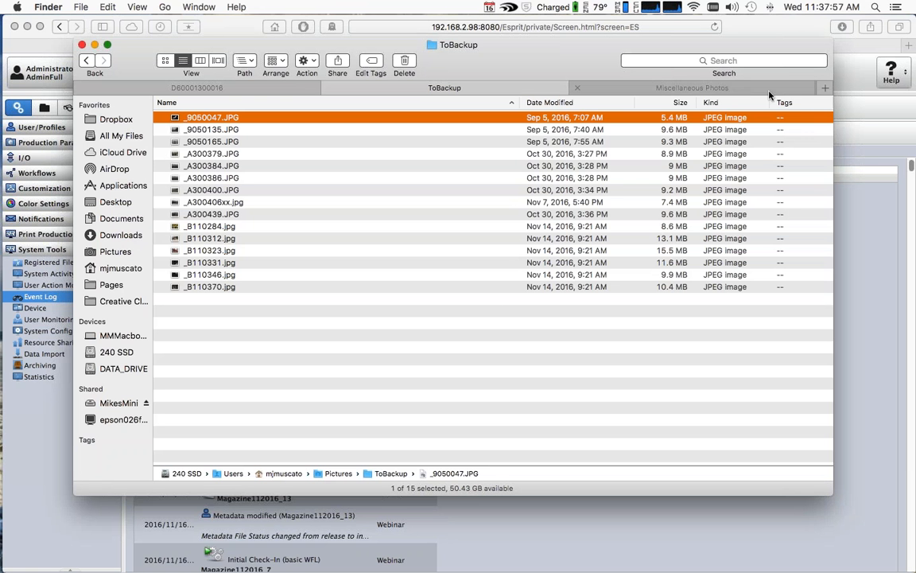
# Quick Look ArchivingNotes.pdf from the Desktop's Misc Dalim folder, showing its Automatic Archiving page
pyautogui.click(825, 87)
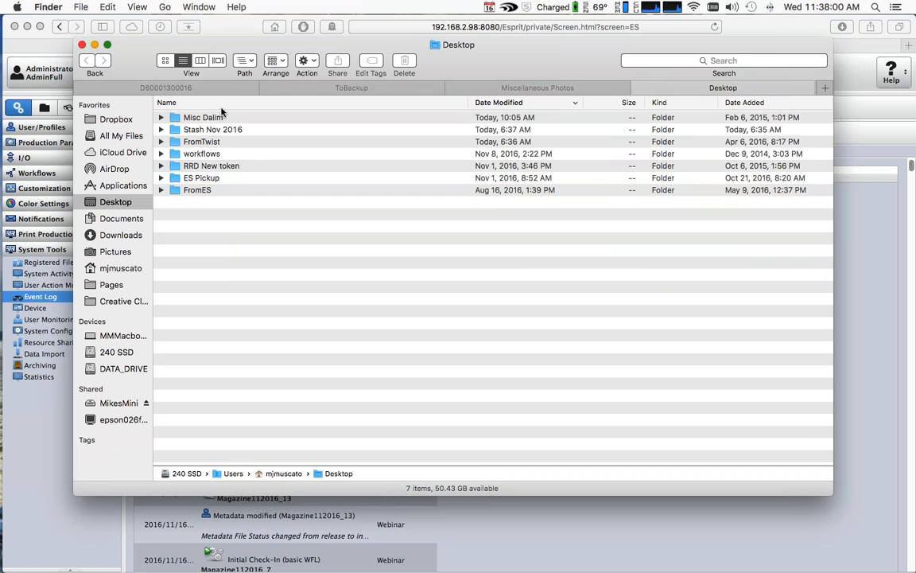
pyautogui.doubleClick(213, 117)
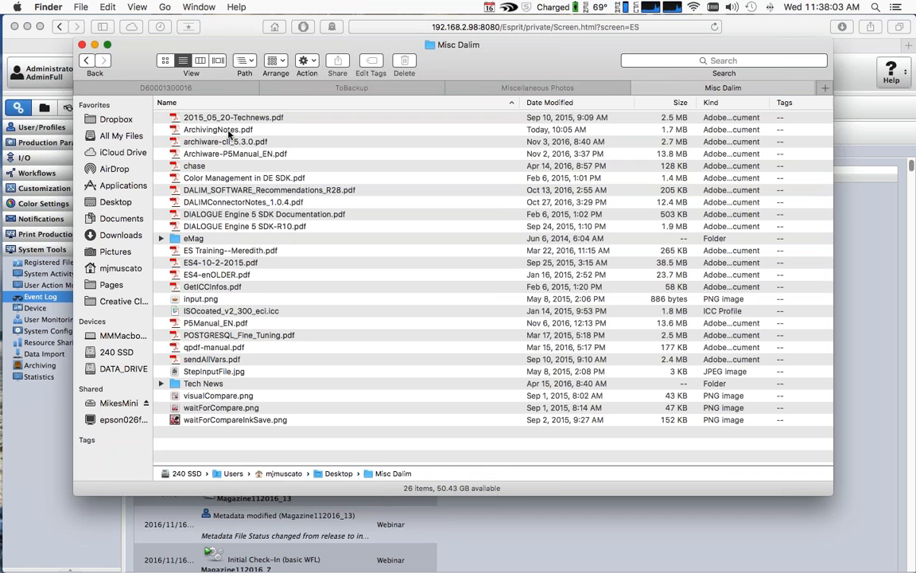
pyautogui.click(230, 131)
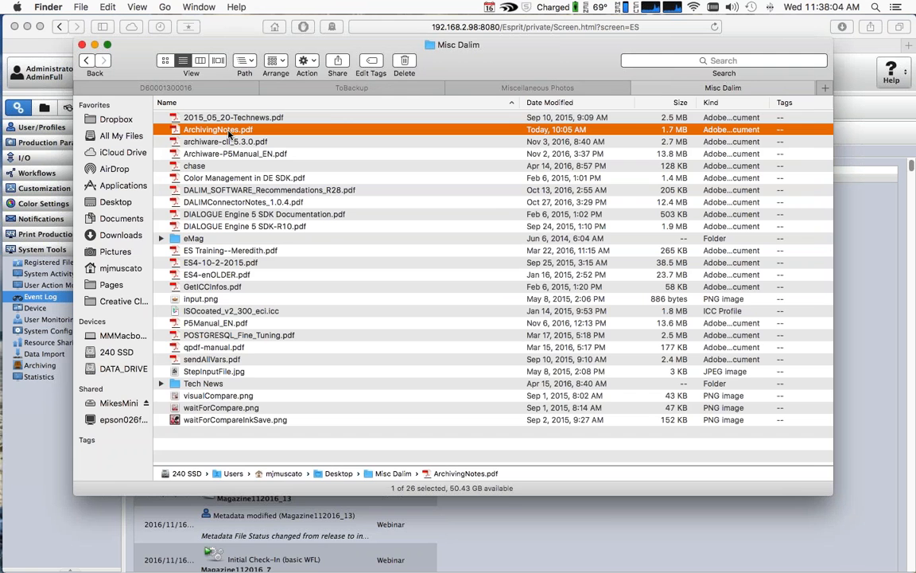
pyautogui.press('space')
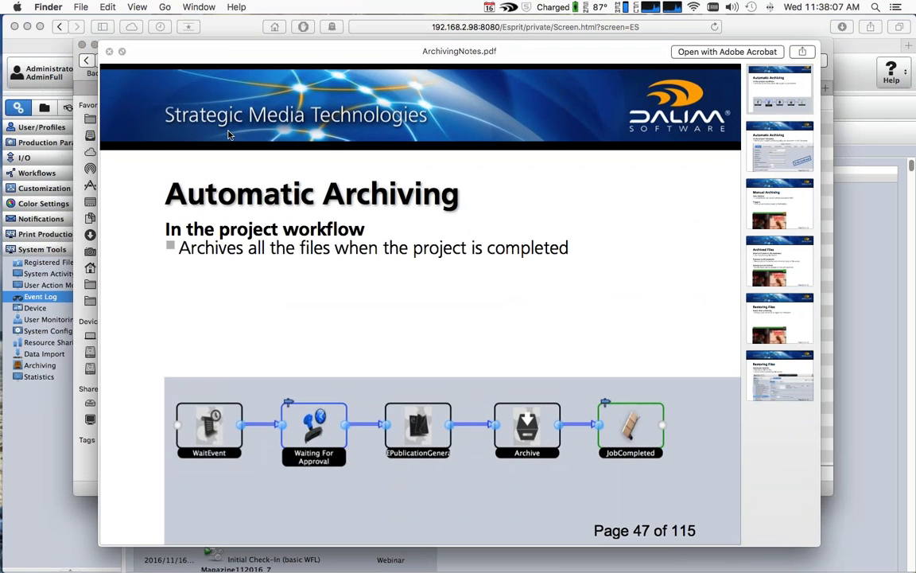